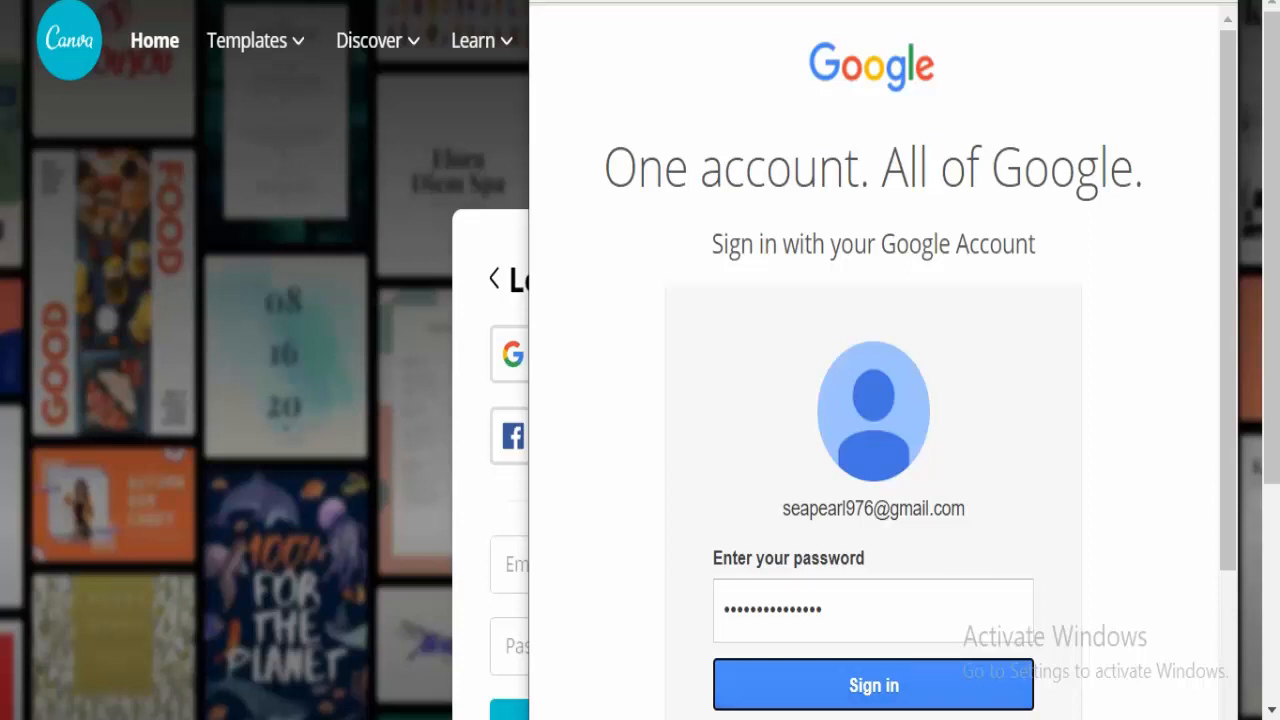
Submit the Google account password to finish signing in to Canva.
key("Return")
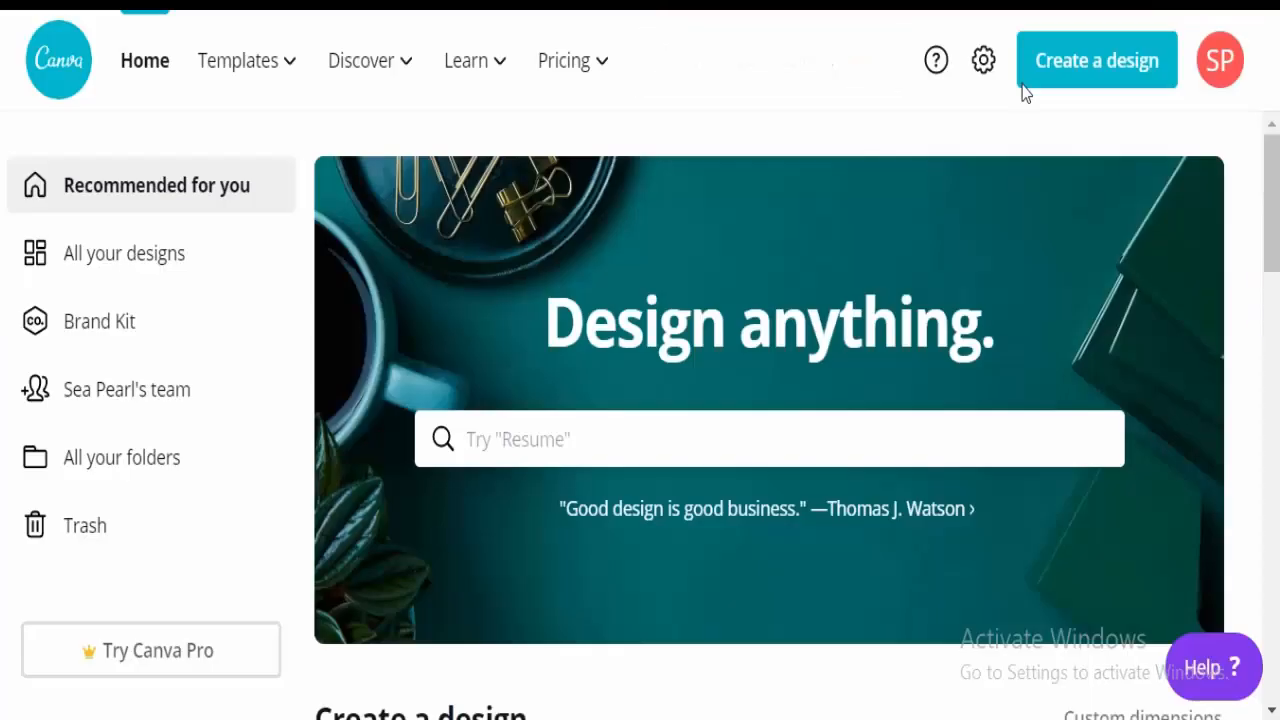
mouse_move(233, 47)
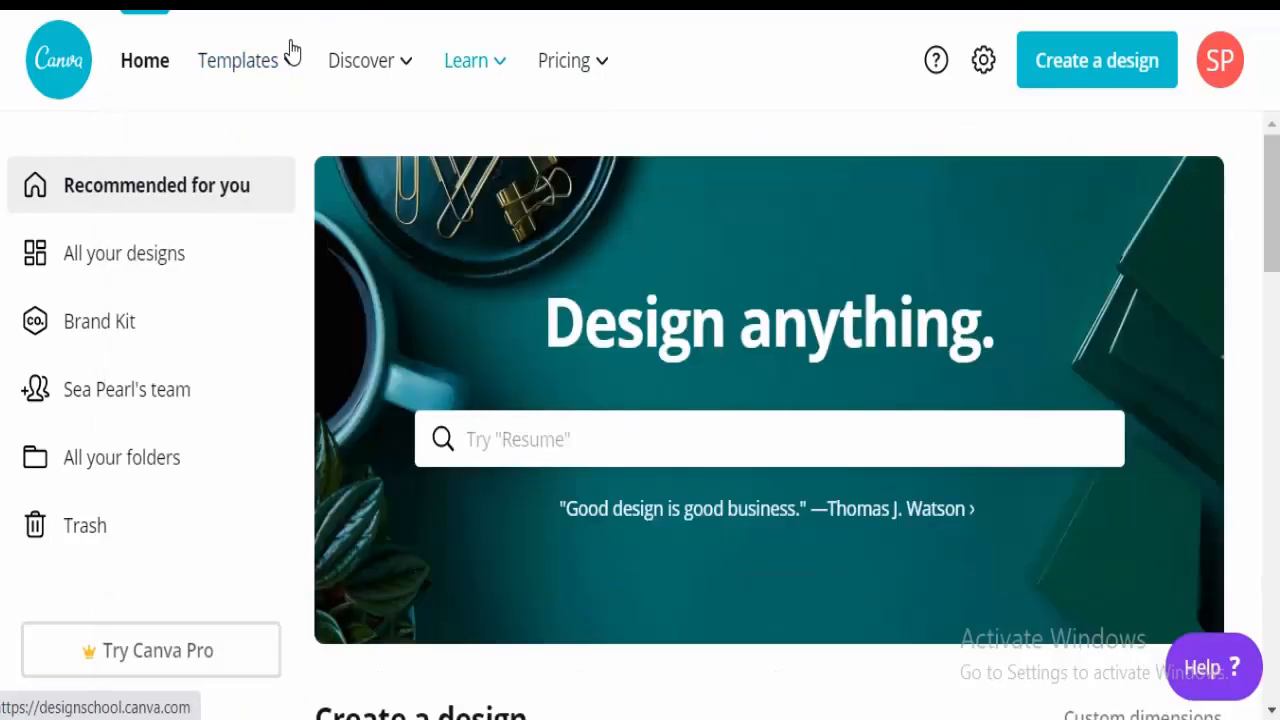
mouse_move(304, 48)
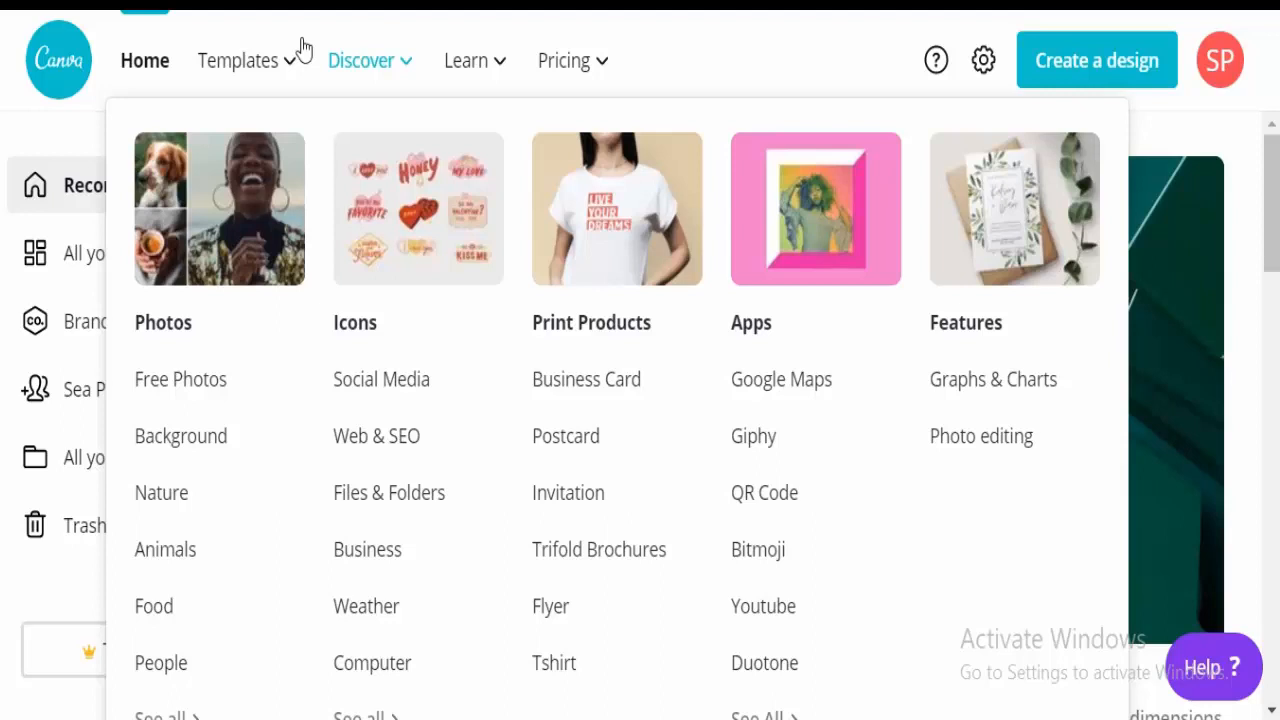
mouse_move(468, 58)
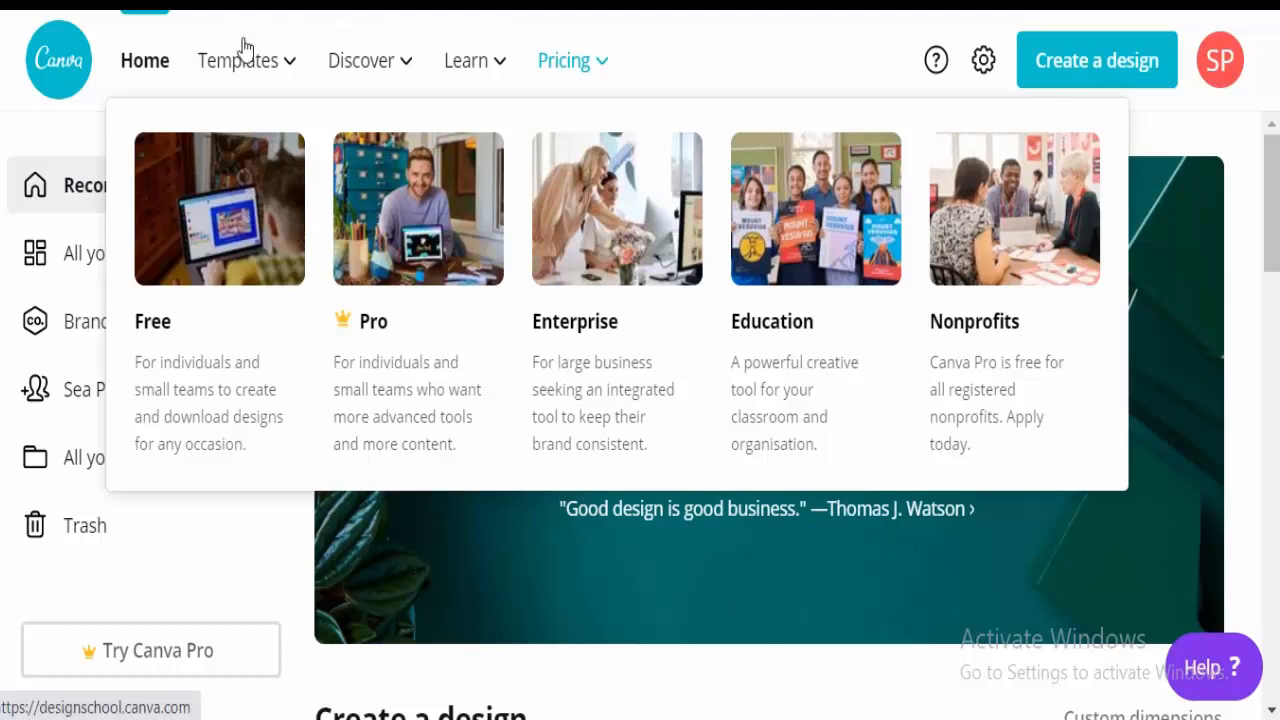
scroll(1017, 170, "down", 5)
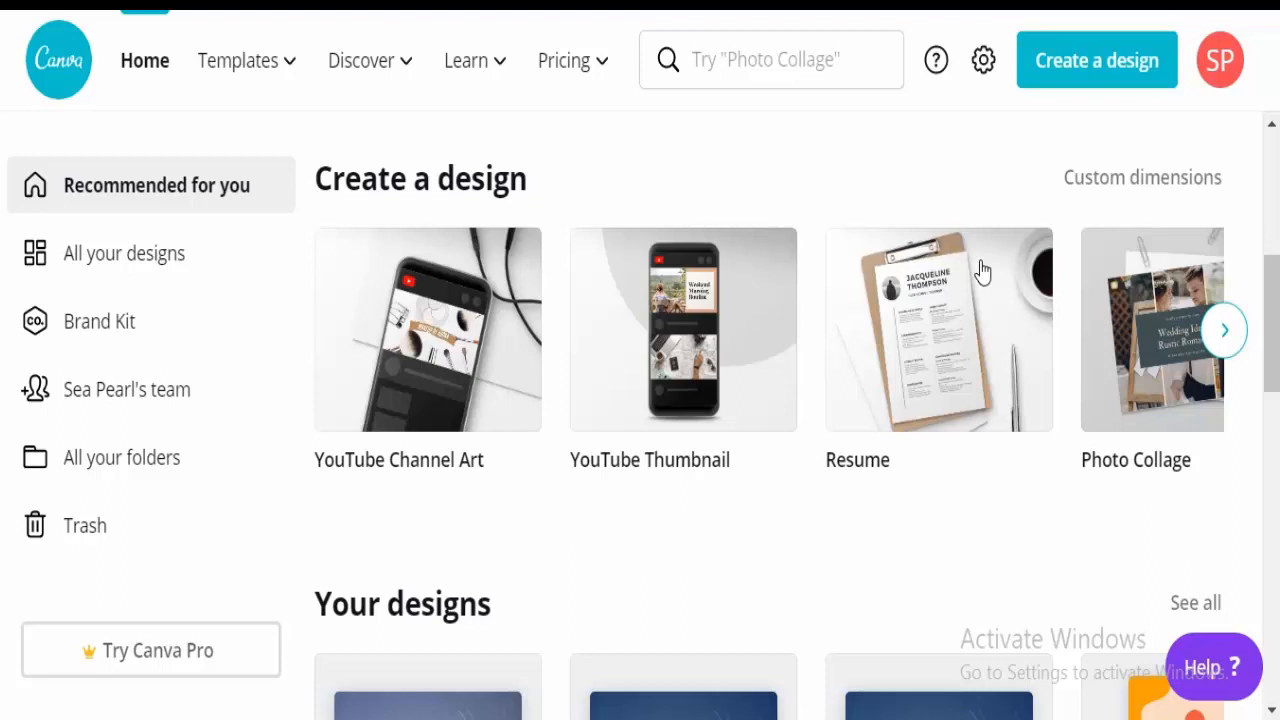
Advance the Create a design carousel to Book Cover and start a blank Book Cover design.
left_click(1227, 342)
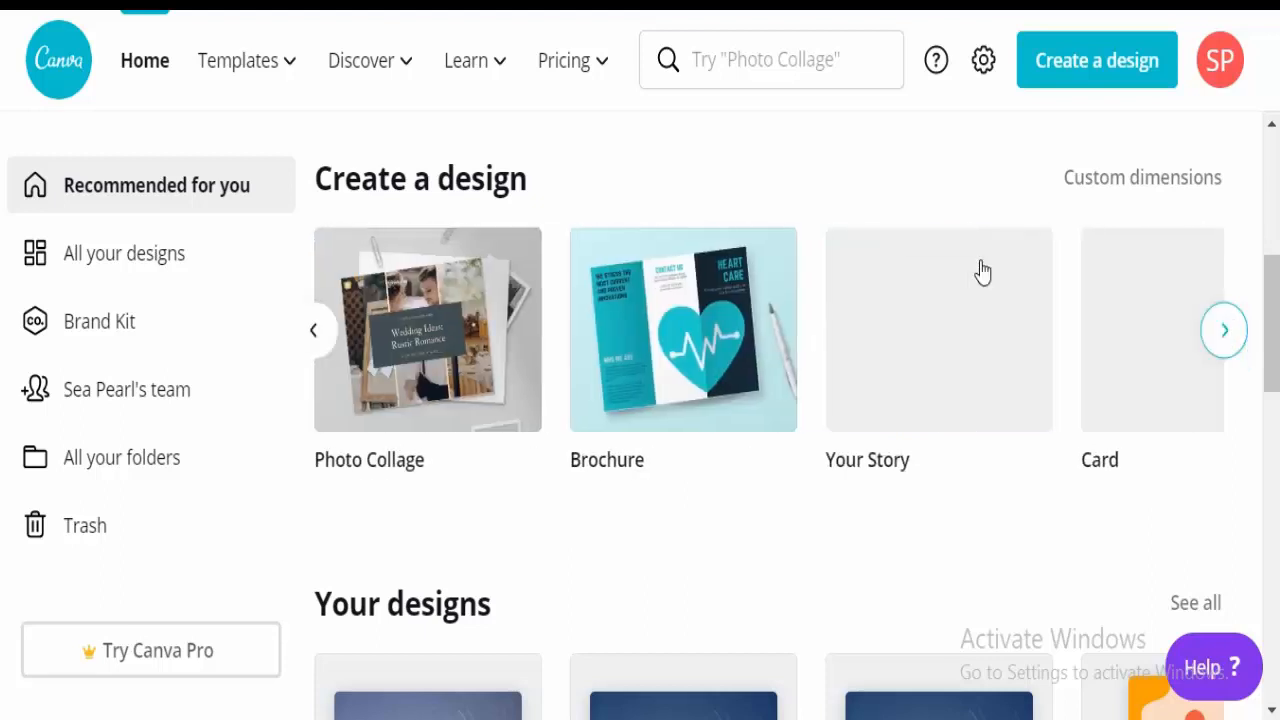
left_click(1226, 338)
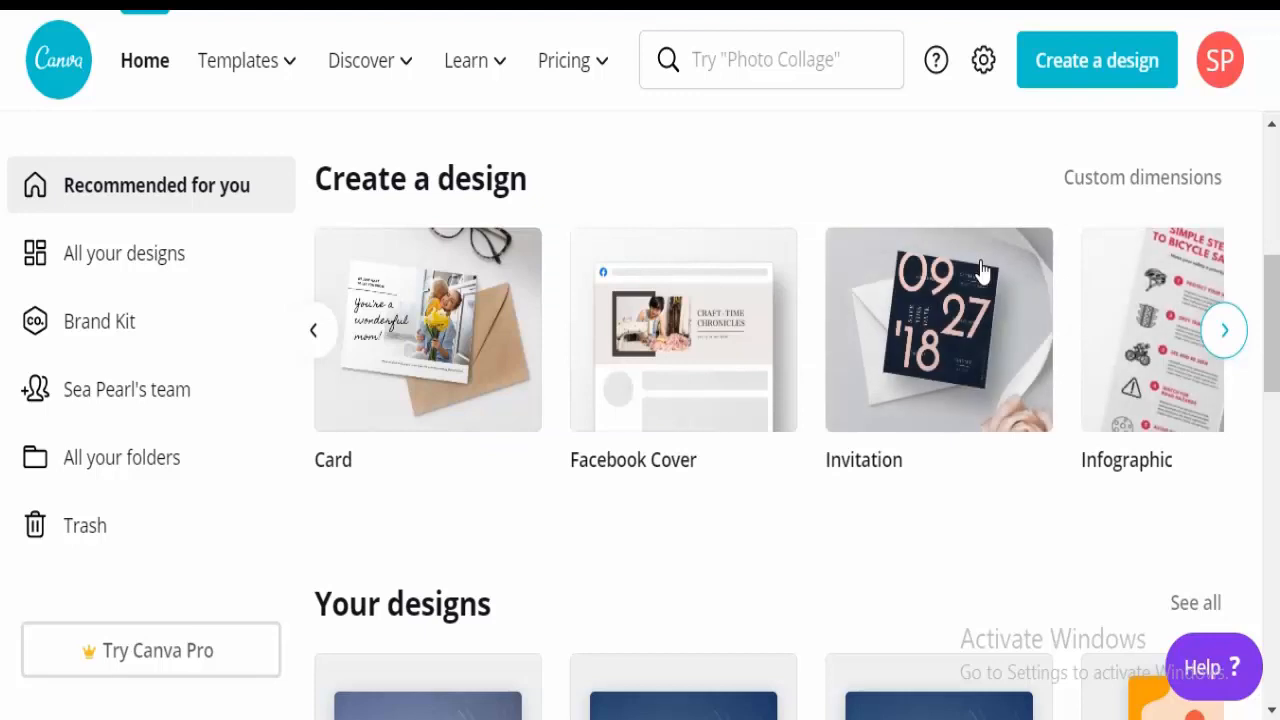
left_click(1226, 340)
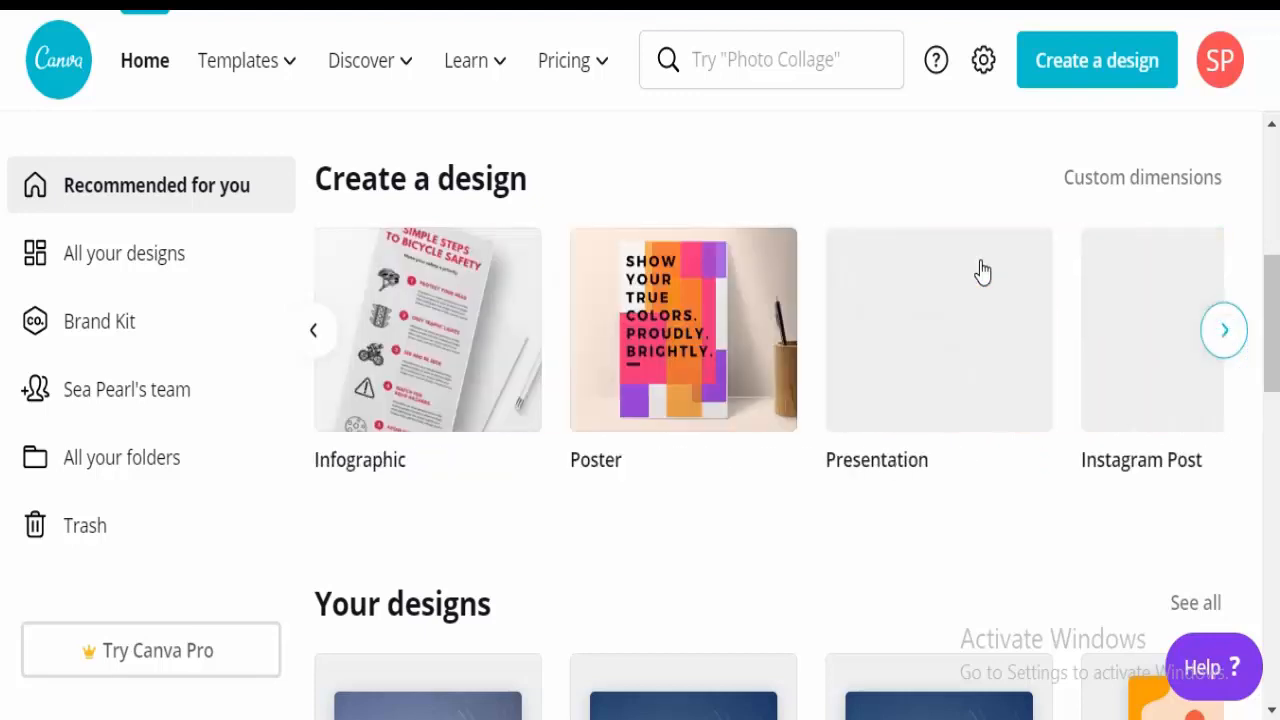
left_click(1226, 332)
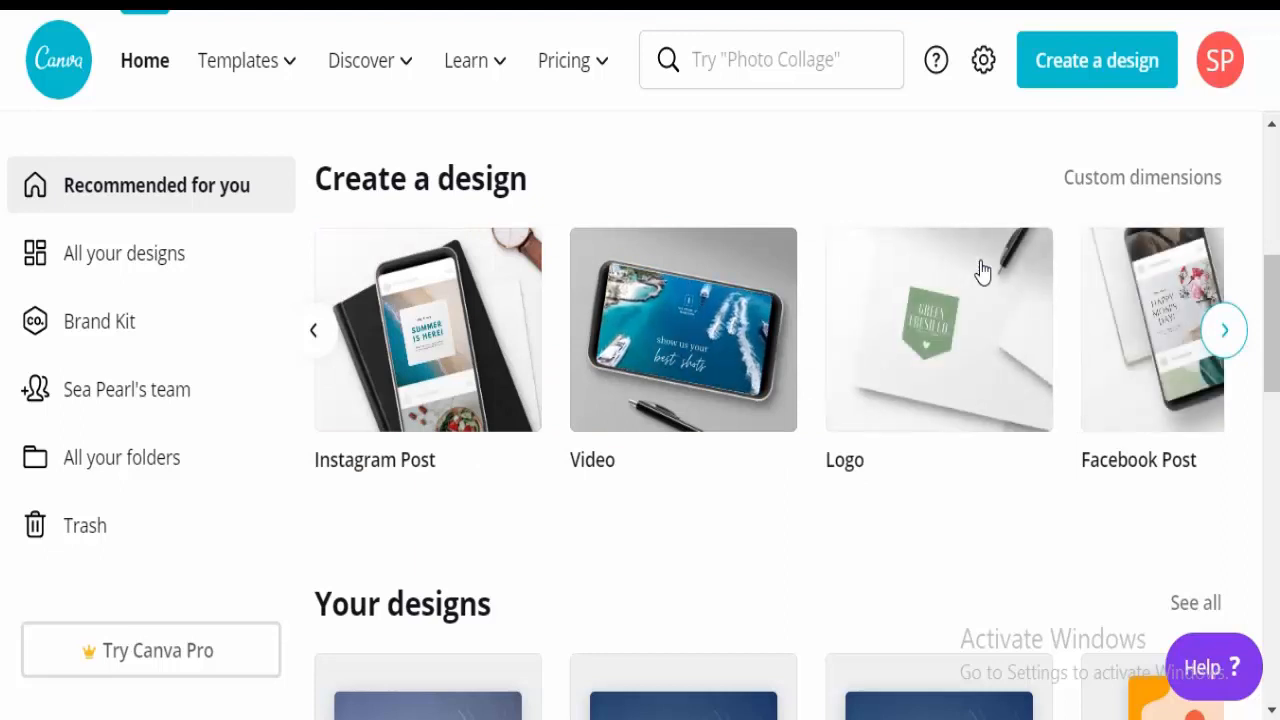
left_click(1226, 338)
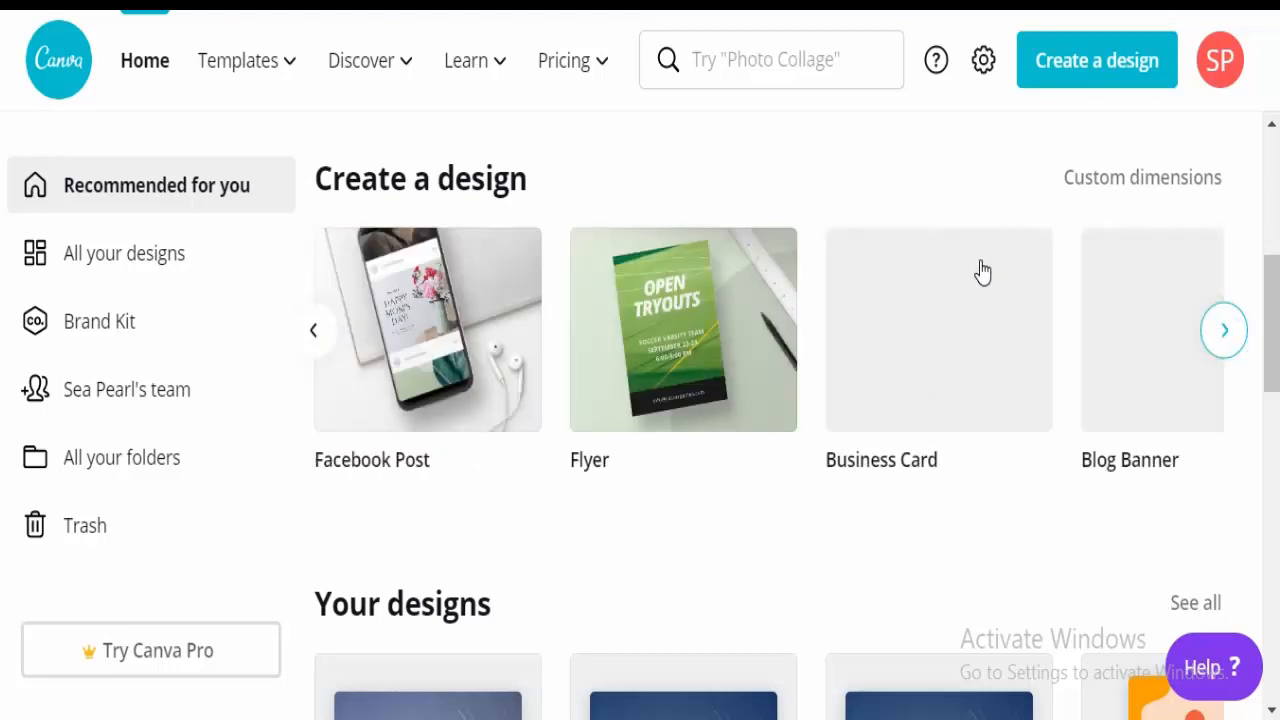
left_click(1226, 340)
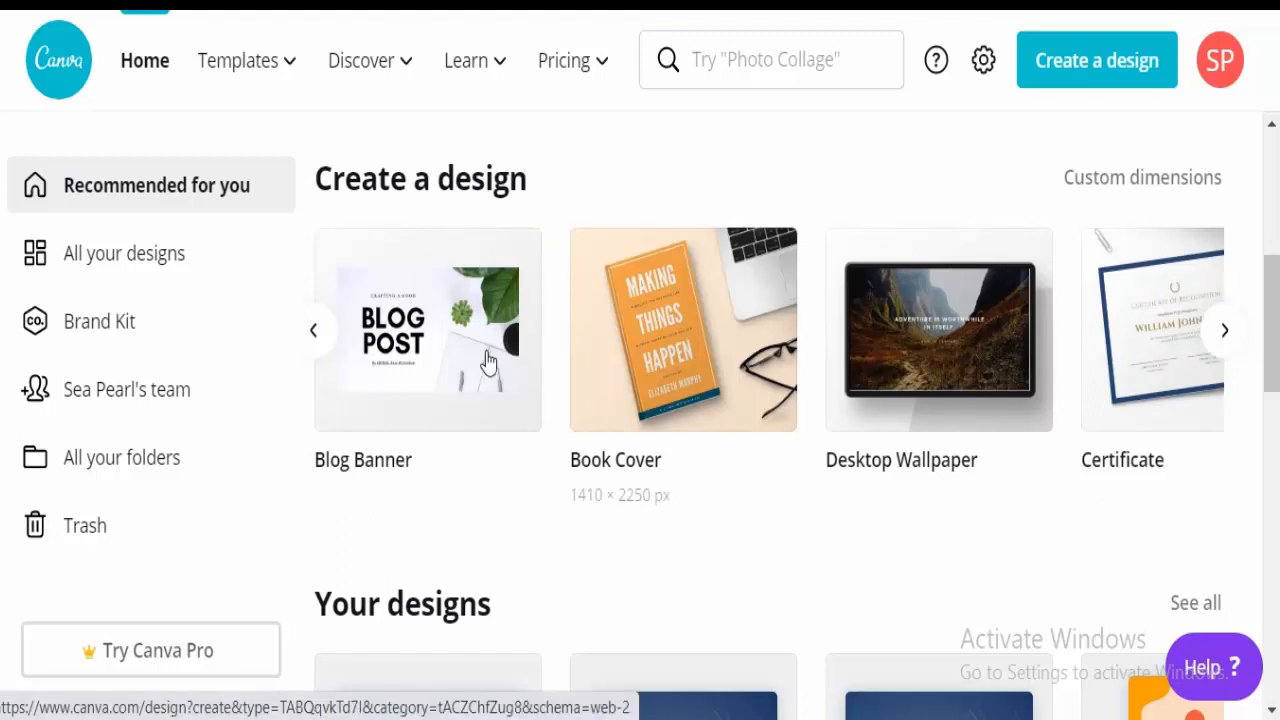
left_click(608, 460)
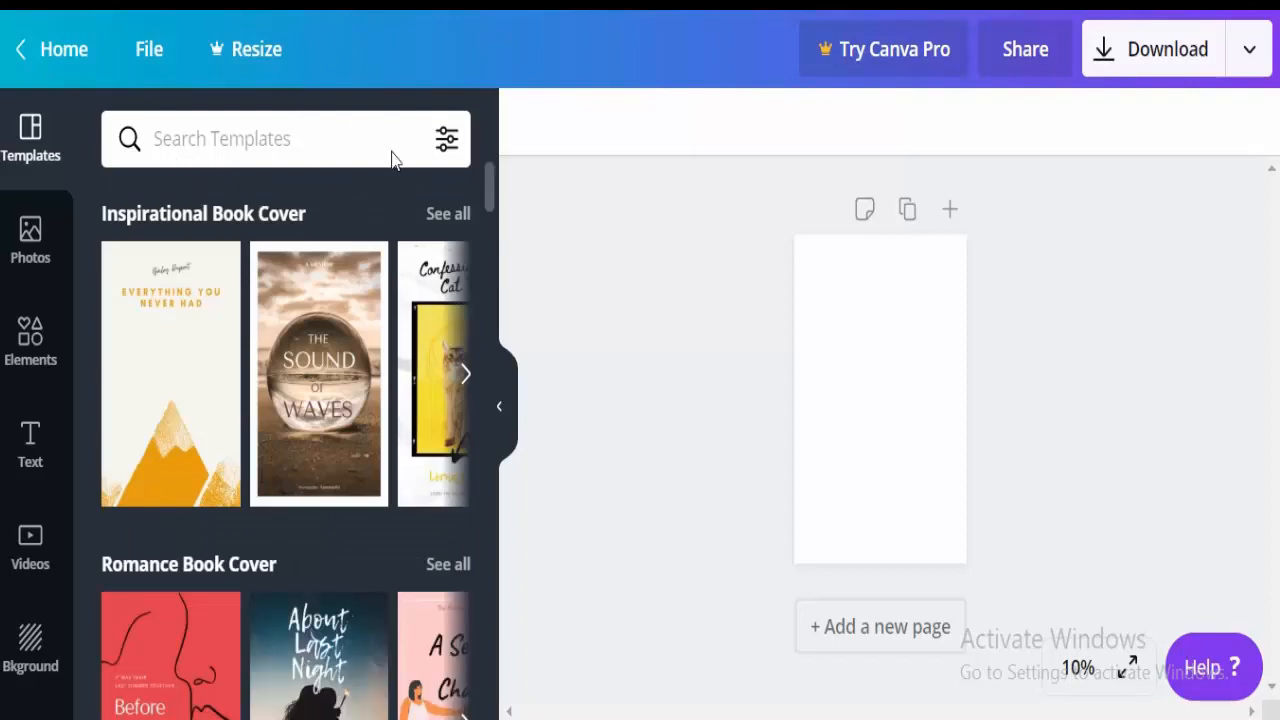
Scroll the Templates panel down to Business Book Cover and show all its templates.
scroll(391, 160, "down", 9)
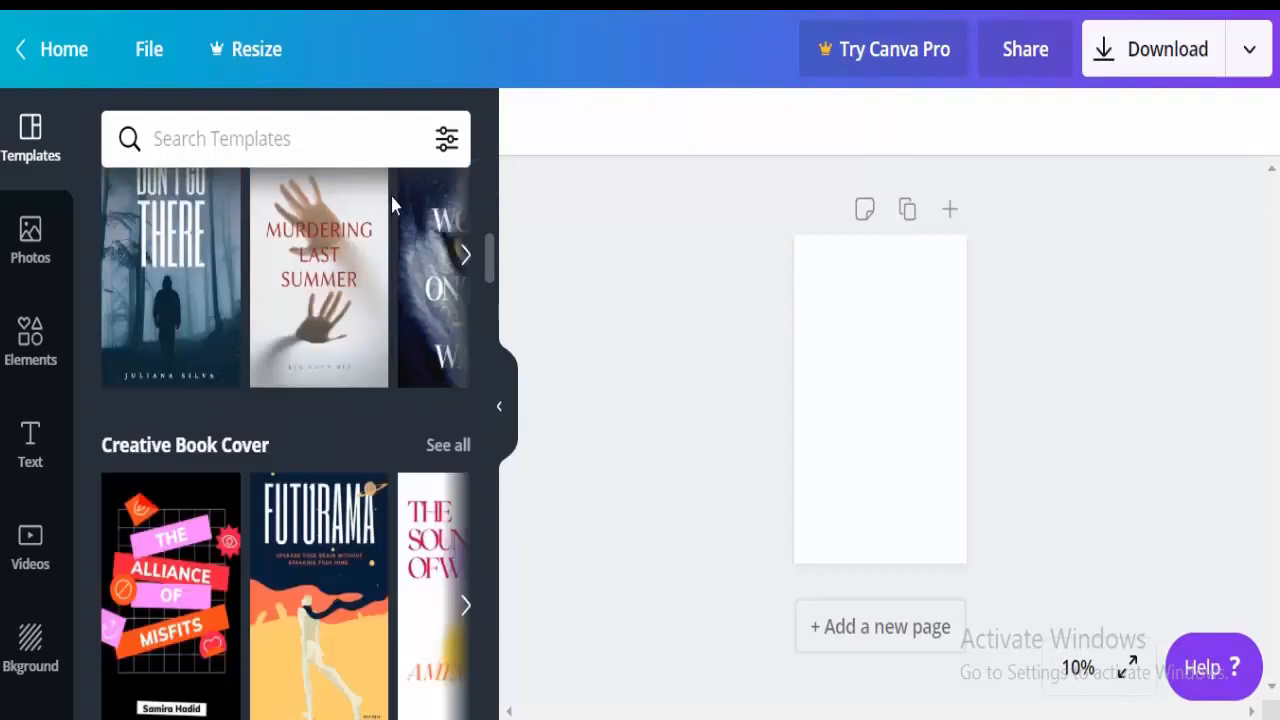
scroll(393, 186, "up", 3)
scroll(393, 186, "down", 6)
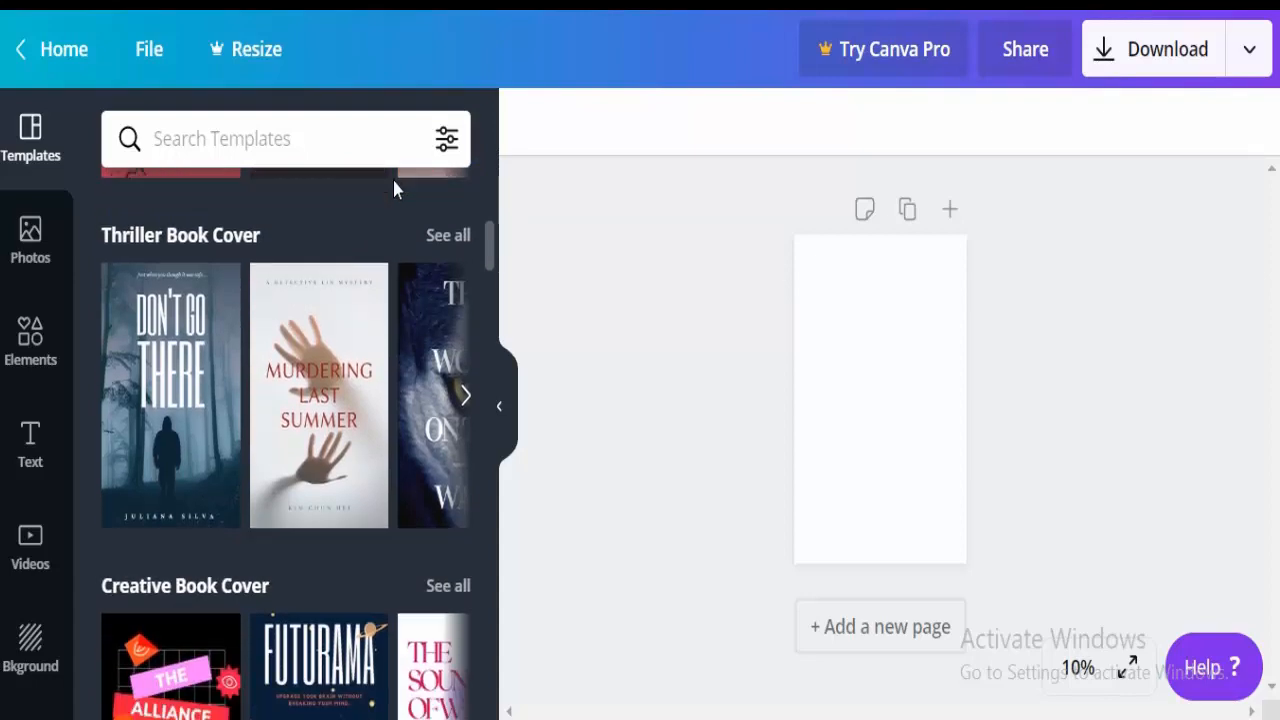
scroll(362, 228, "down", 8)
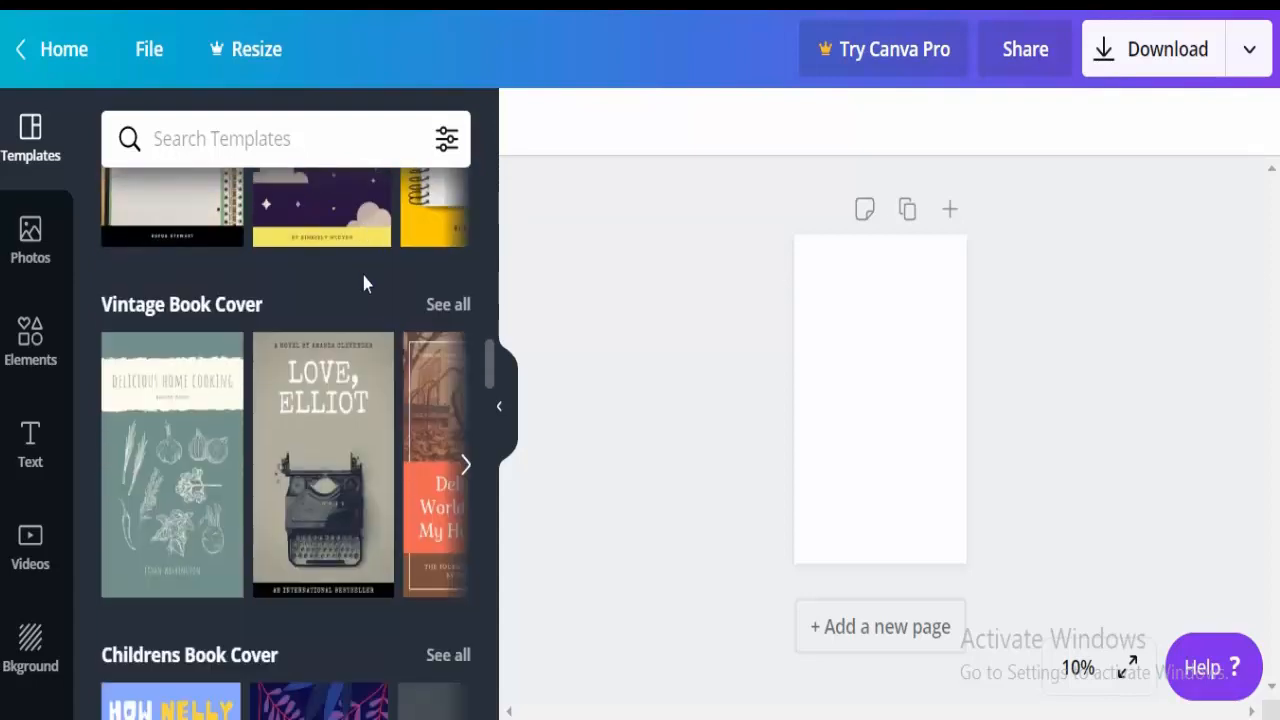
scroll(363, 283, "down", 3)
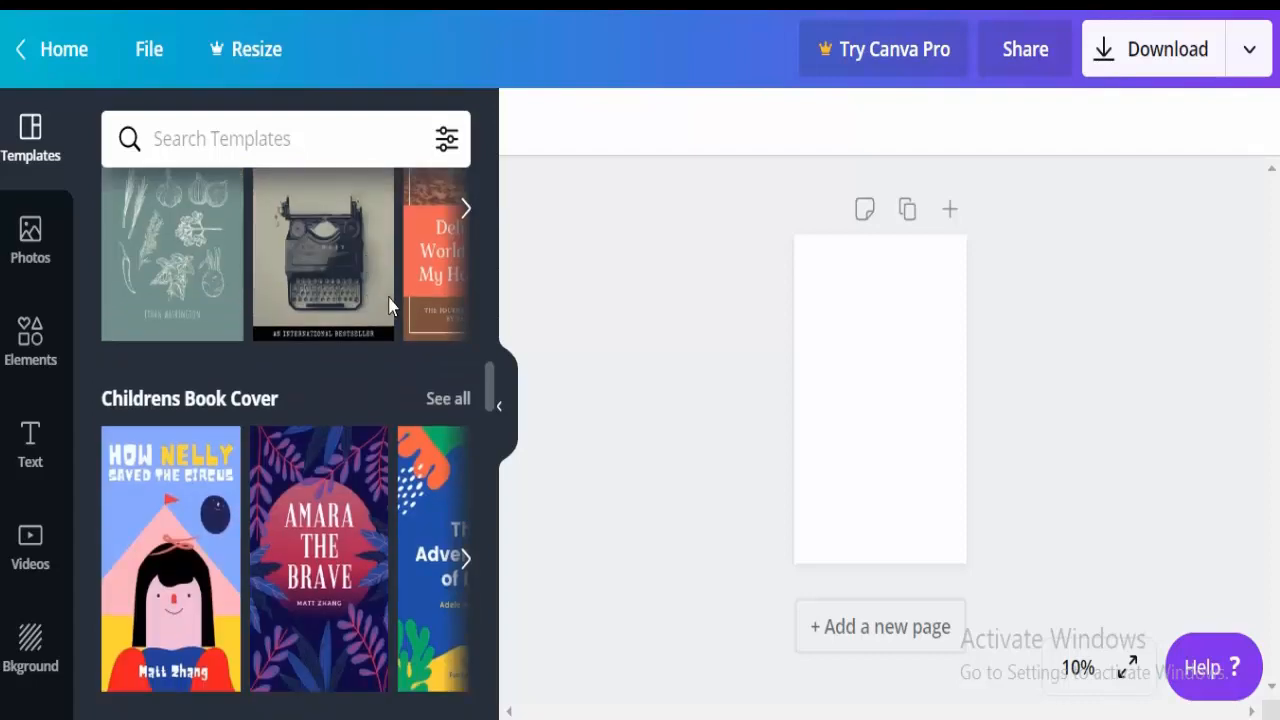
scroll(390, 305, "down", 6)
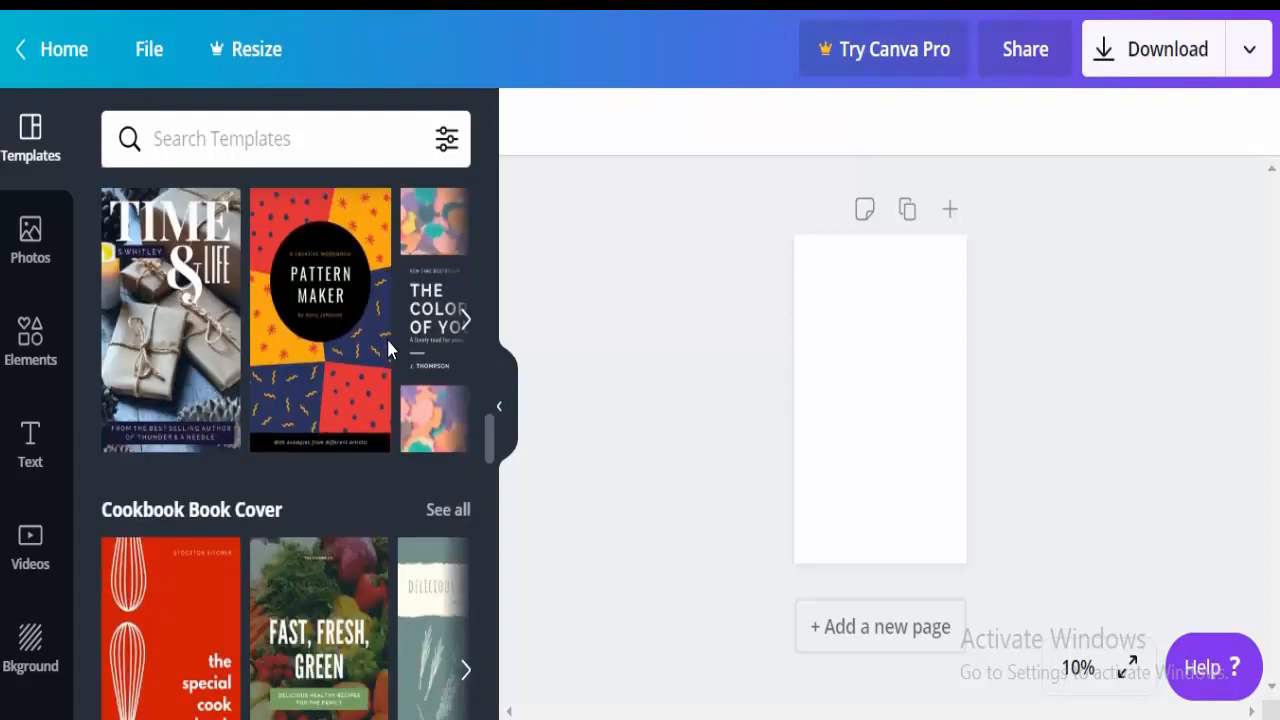
scroll(388, 346, "down", 5)
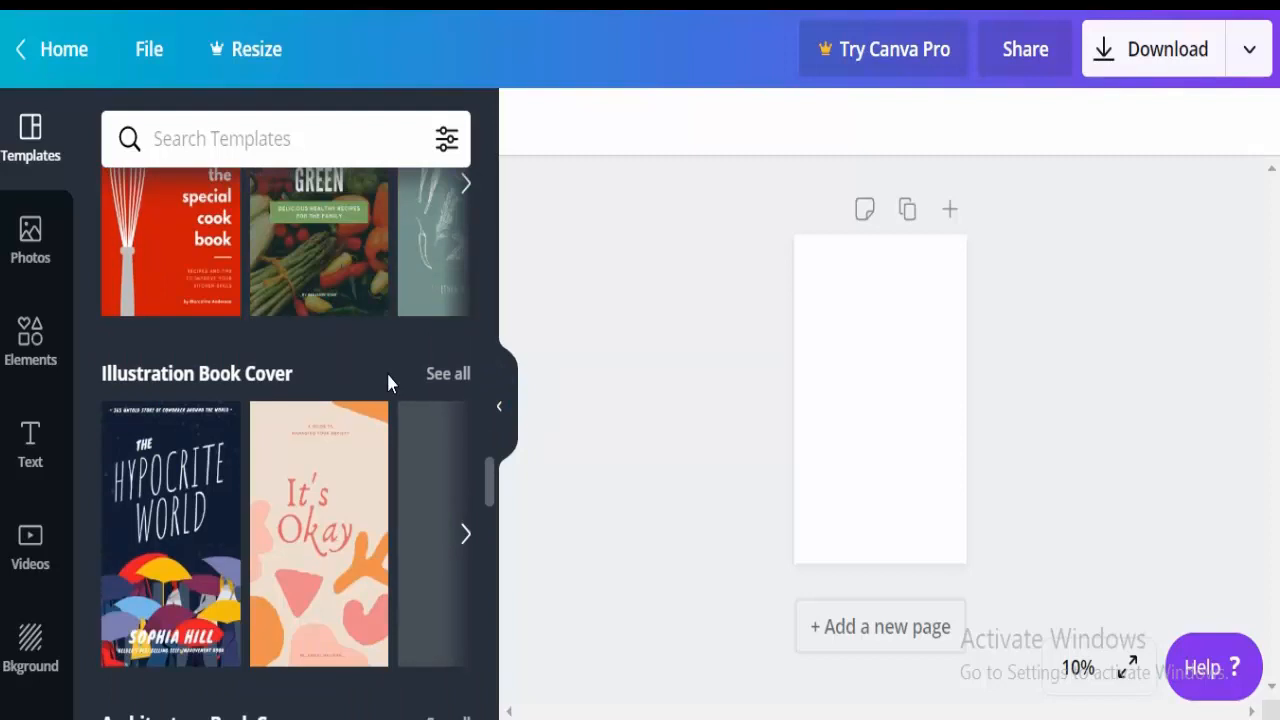
scroll(388, 380, "down", 5)
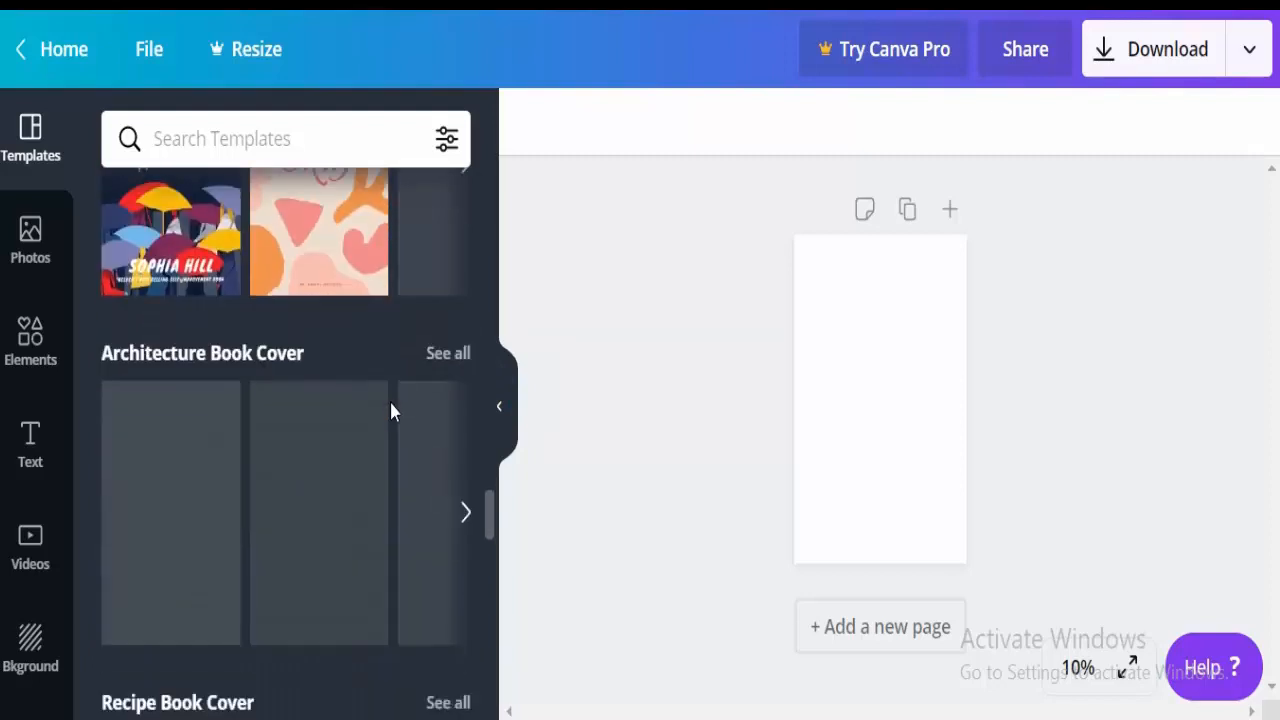
scroll(390, 410, "down", 5)
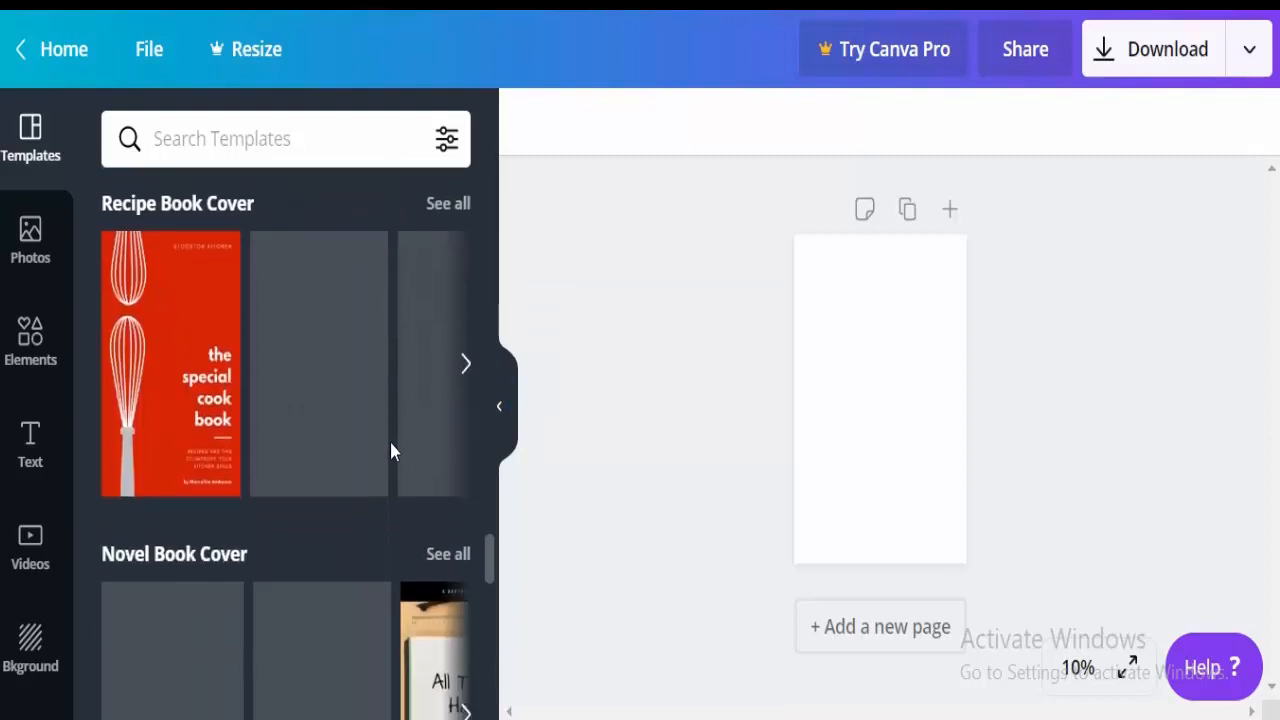
scroll(390, 452, "down", 5)
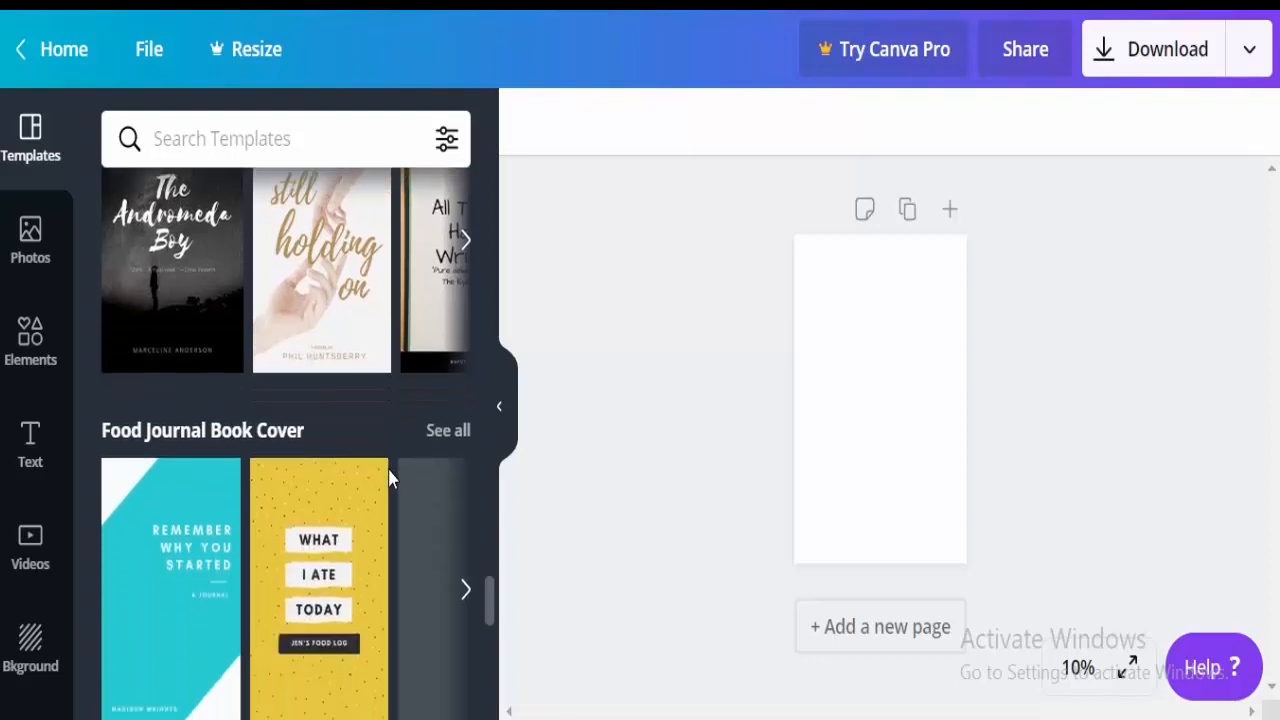
scroll(390, 480, "down", 5)
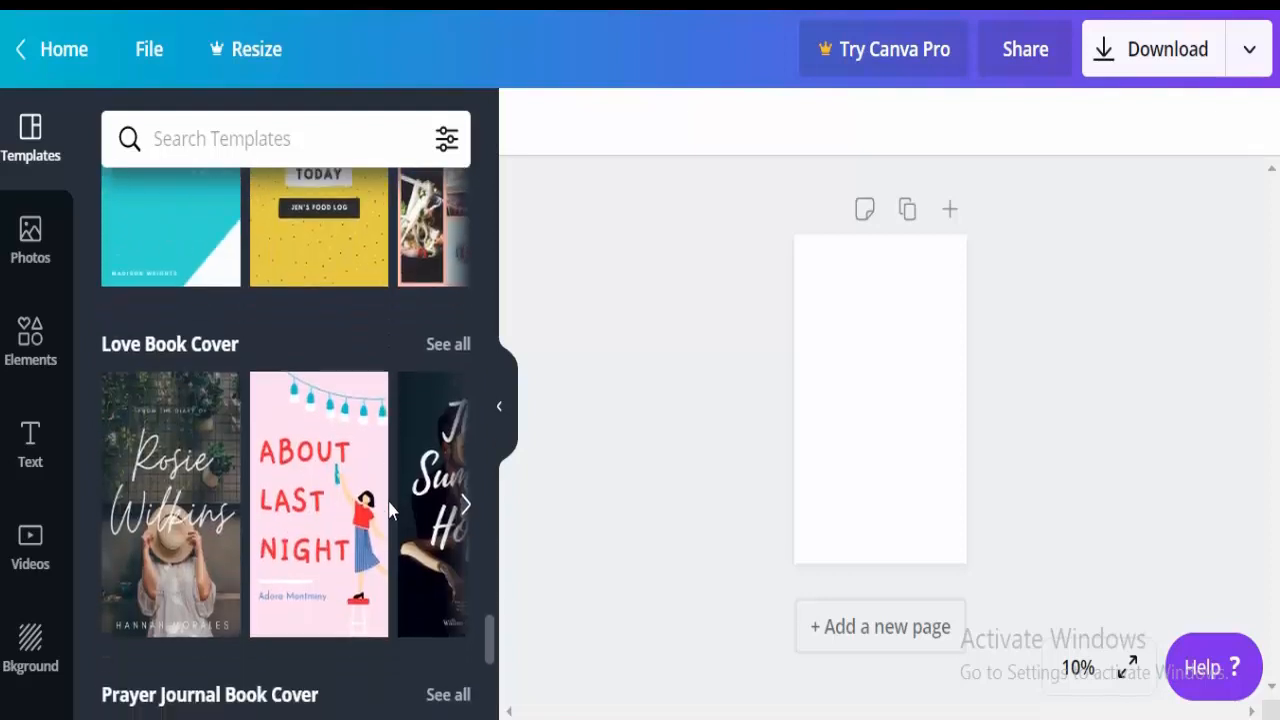
scroll(390, 510, "down", 5)
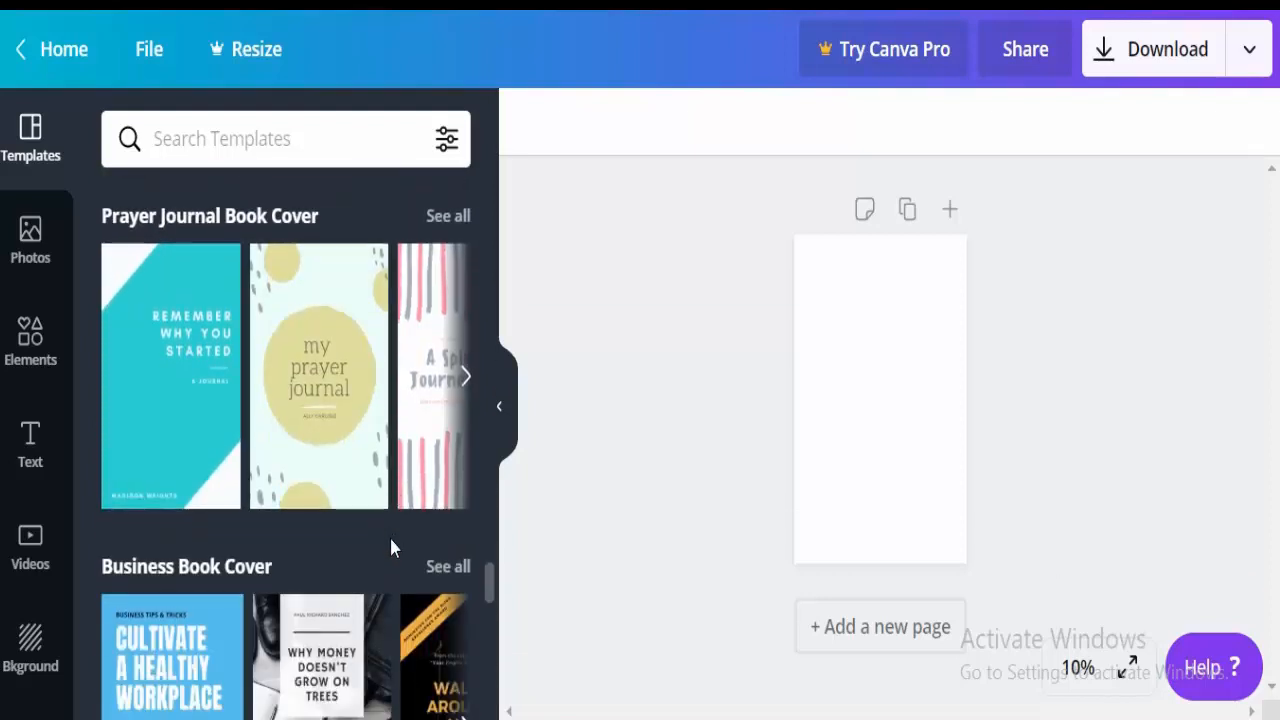
scroll(390, 545, "down", 4)
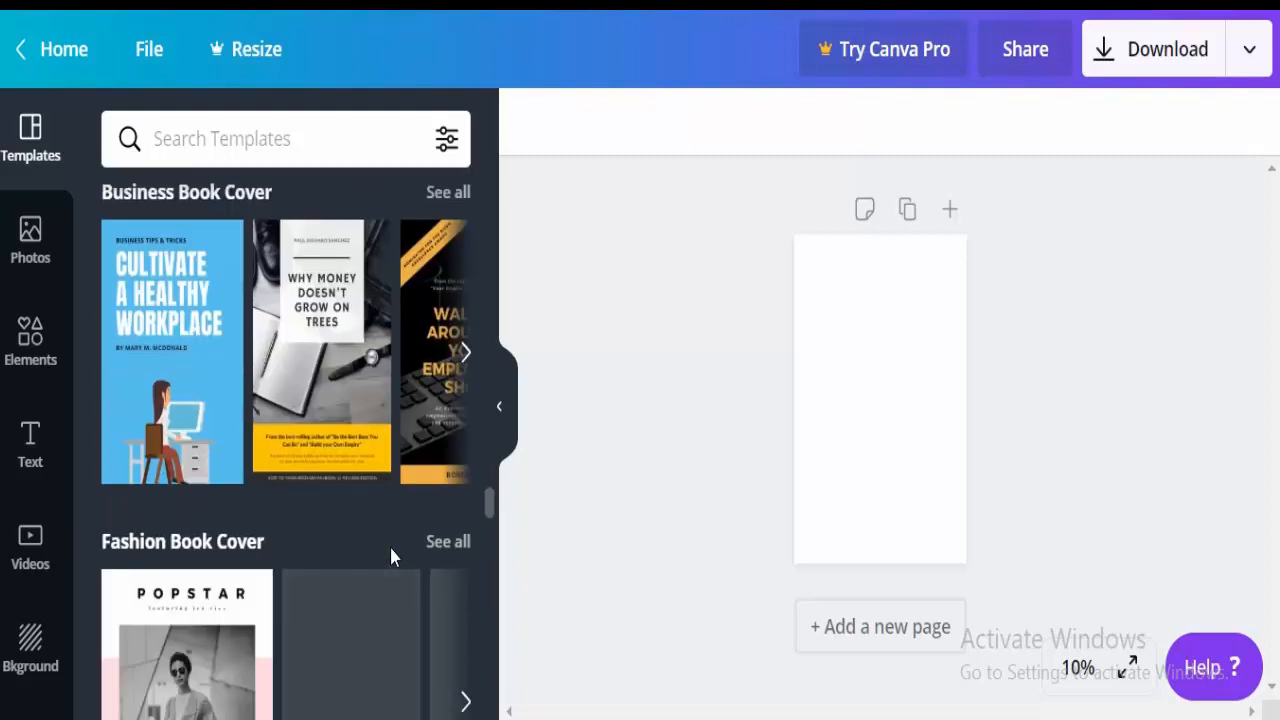
left_click(455, 197)
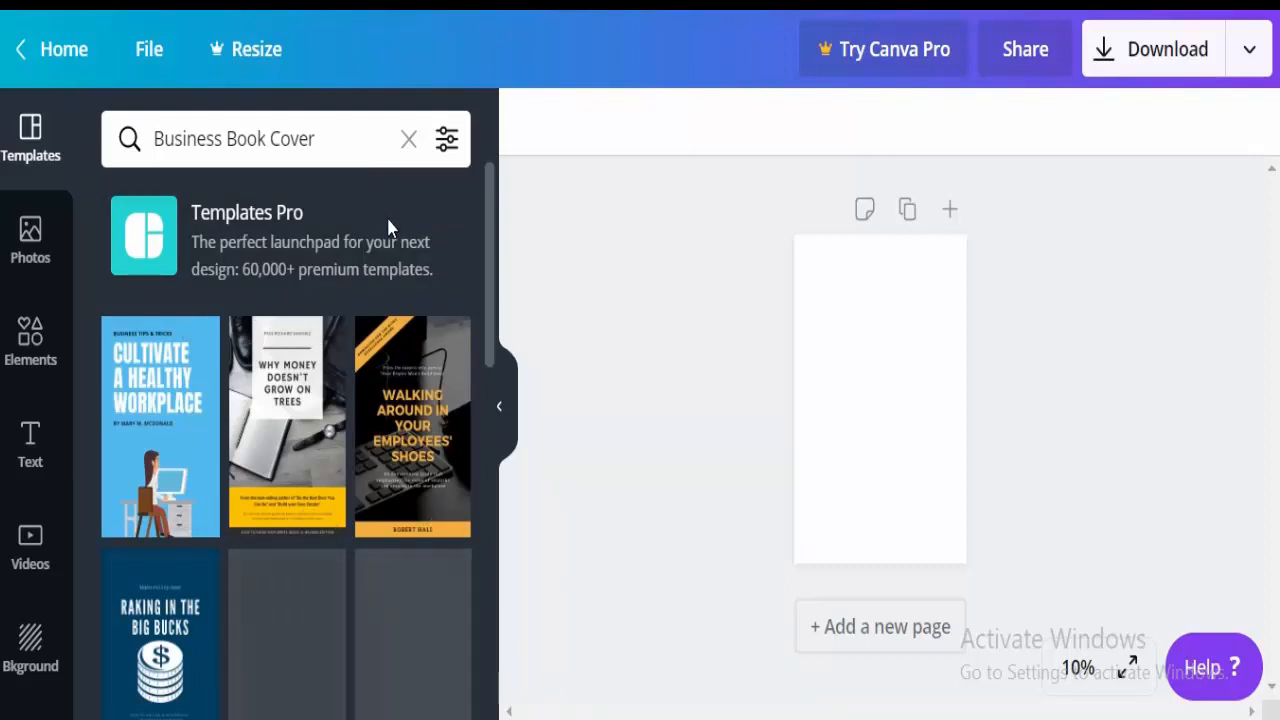
Apply the Creative Business template, with yarn photo and yellow circle, to the page.
scroll(390, 303, "down", 2)
scroll(388, 303, "down", 4)
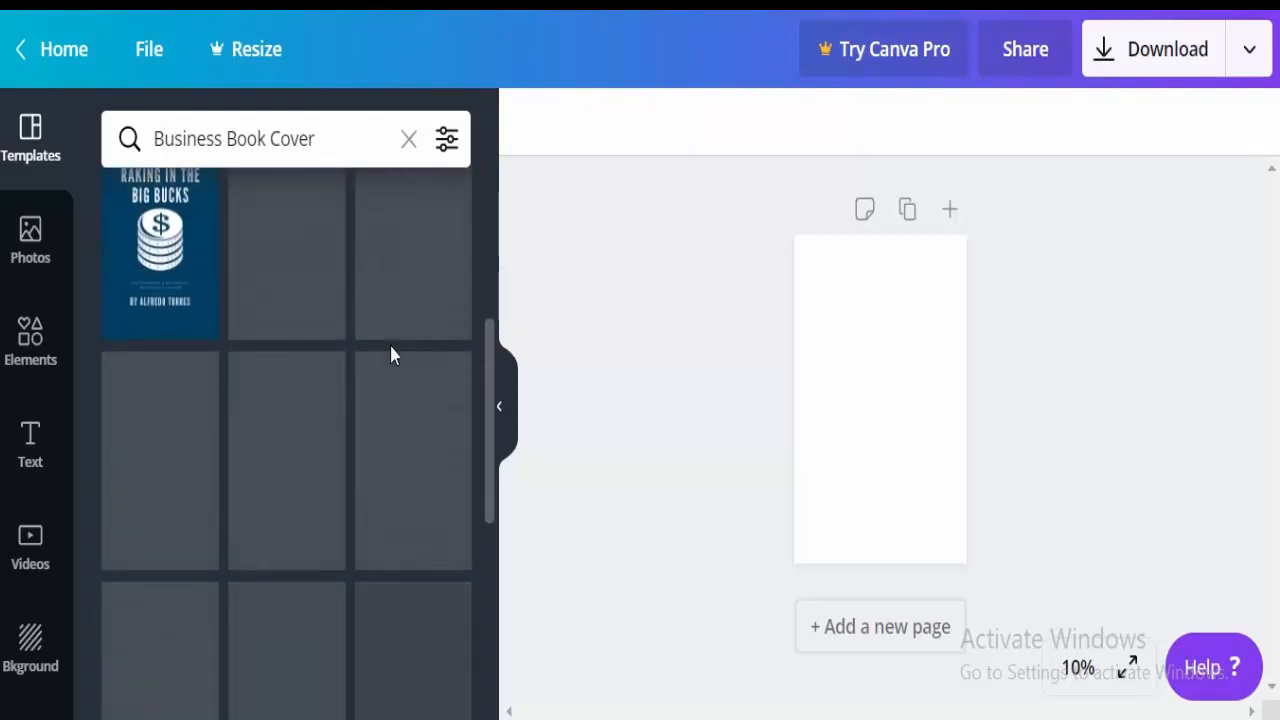
scroll(393, 330, "up", 2)
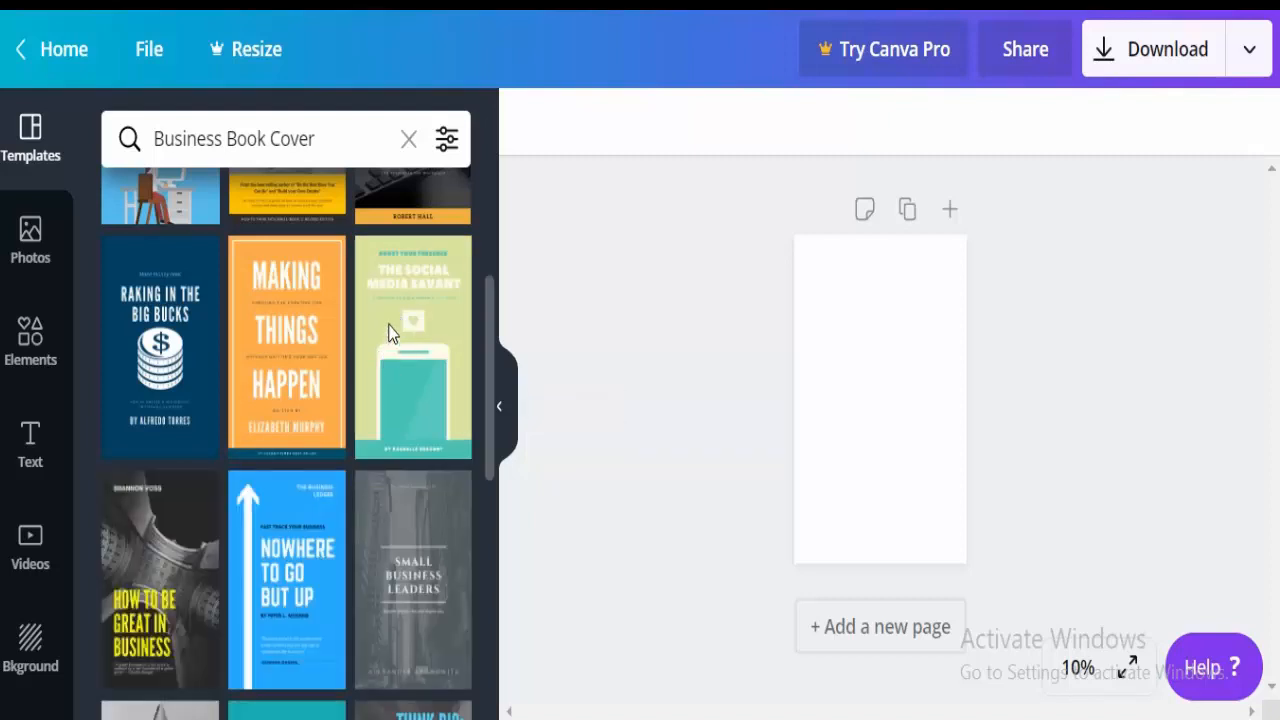
scroll(390, 357, "down", 1)
scroll(390, 357, "down", 1)
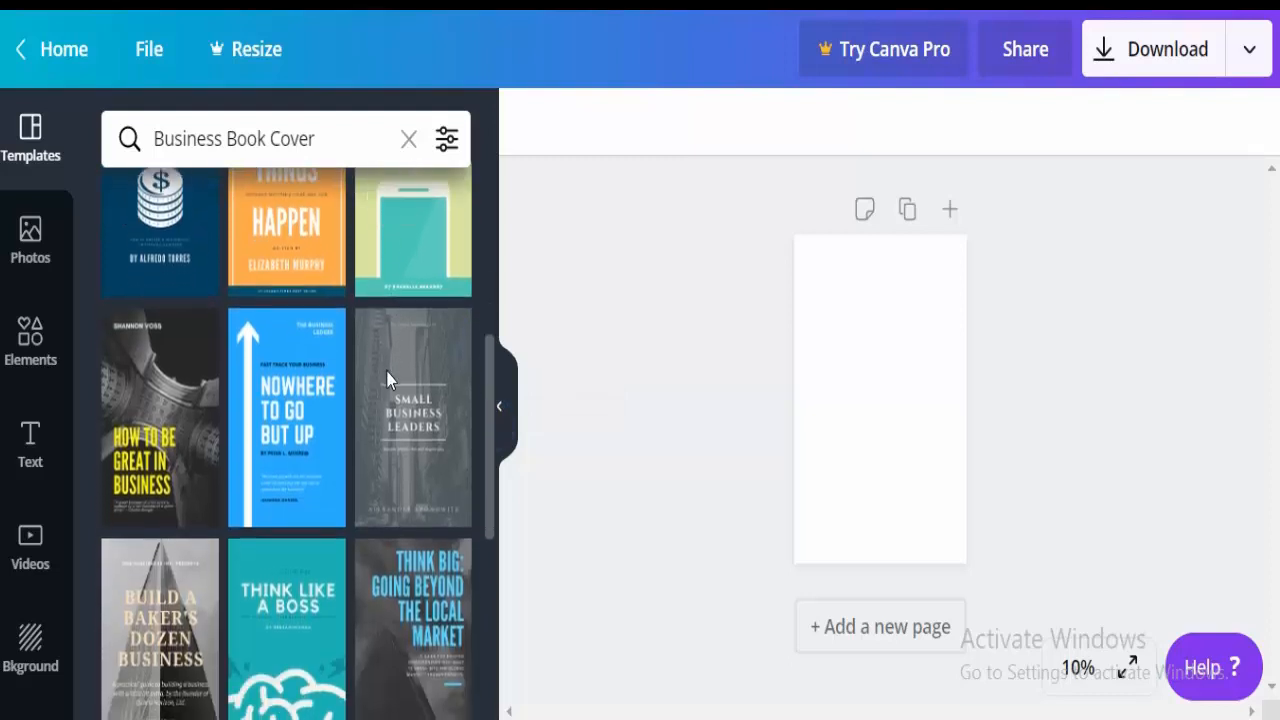
scroll(389, 374, "down", 1)
scroll(385, 405, "down", 2)
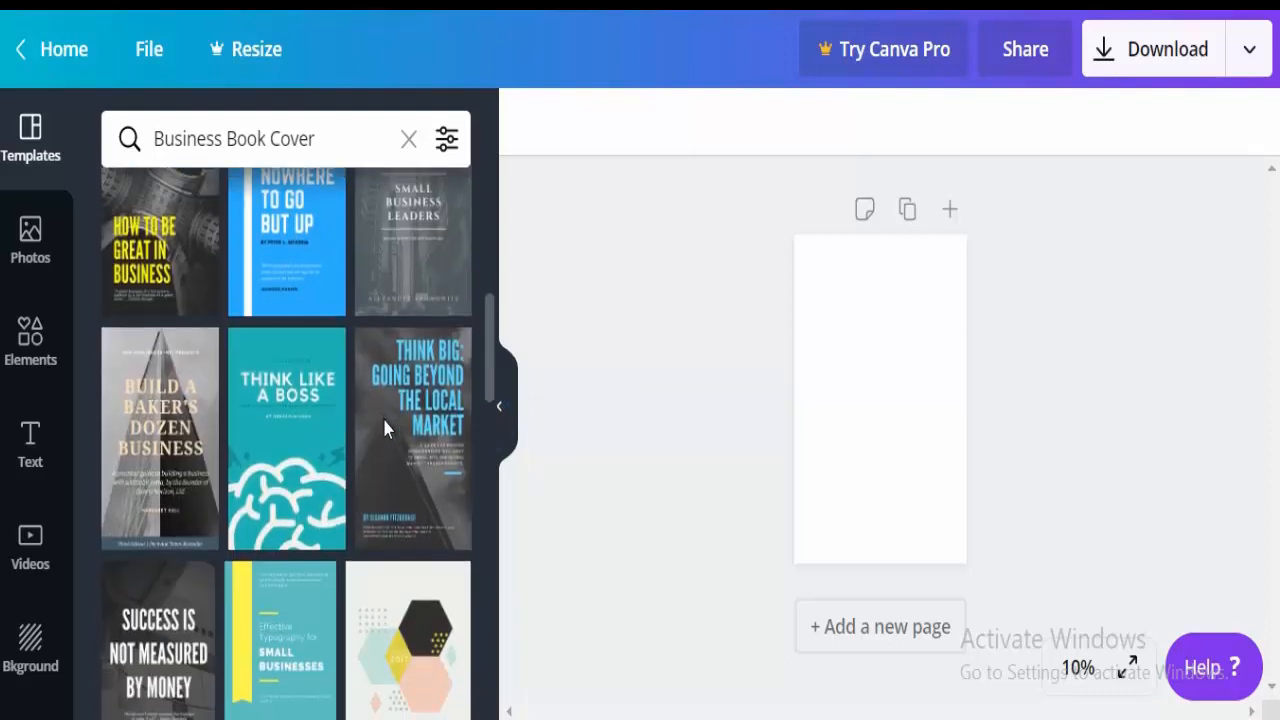
scroll(382, 429, "down", 2)
scroll(383, 450, "down", 2)
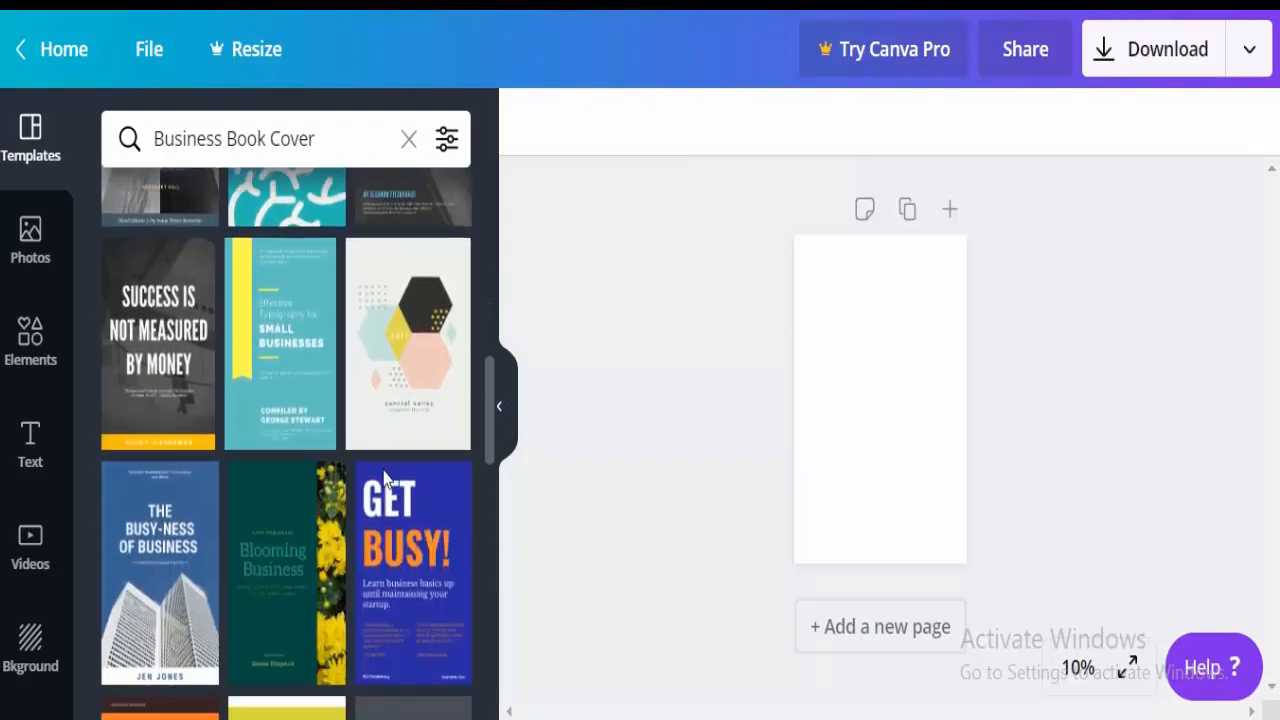
scroll(384, 476, "up", 3)
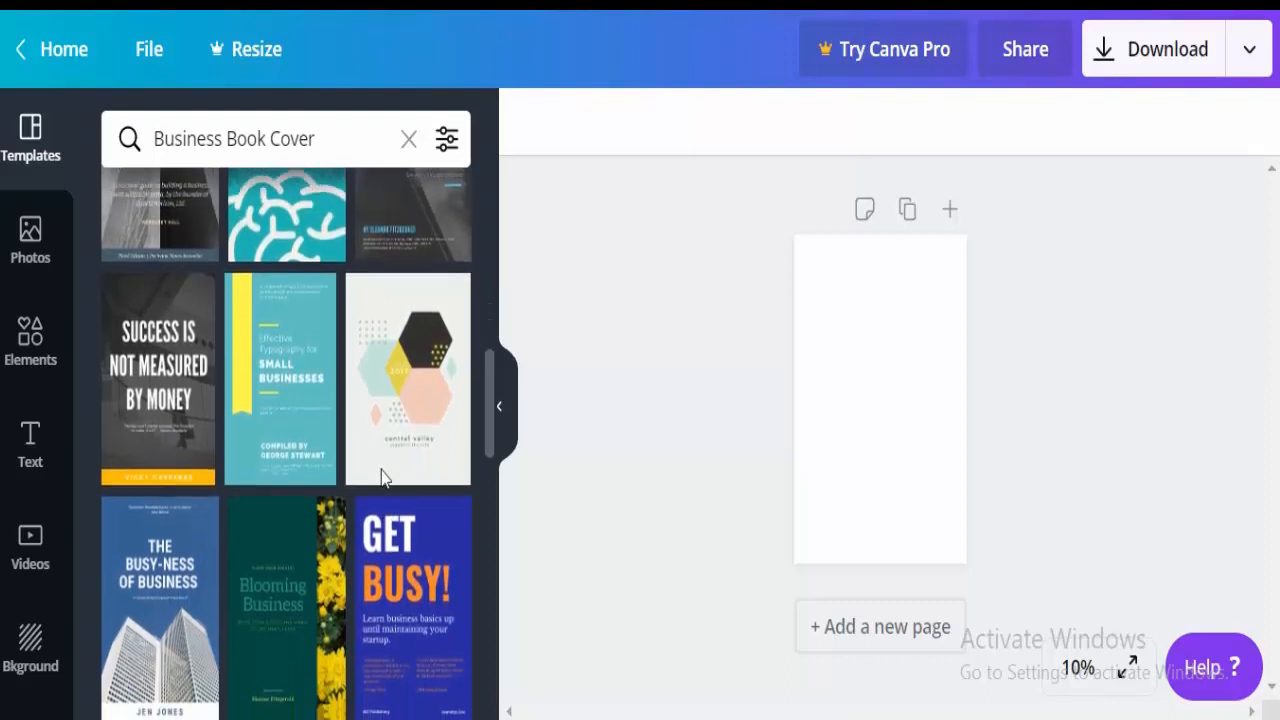
scroll(378, 440, "up", 1)
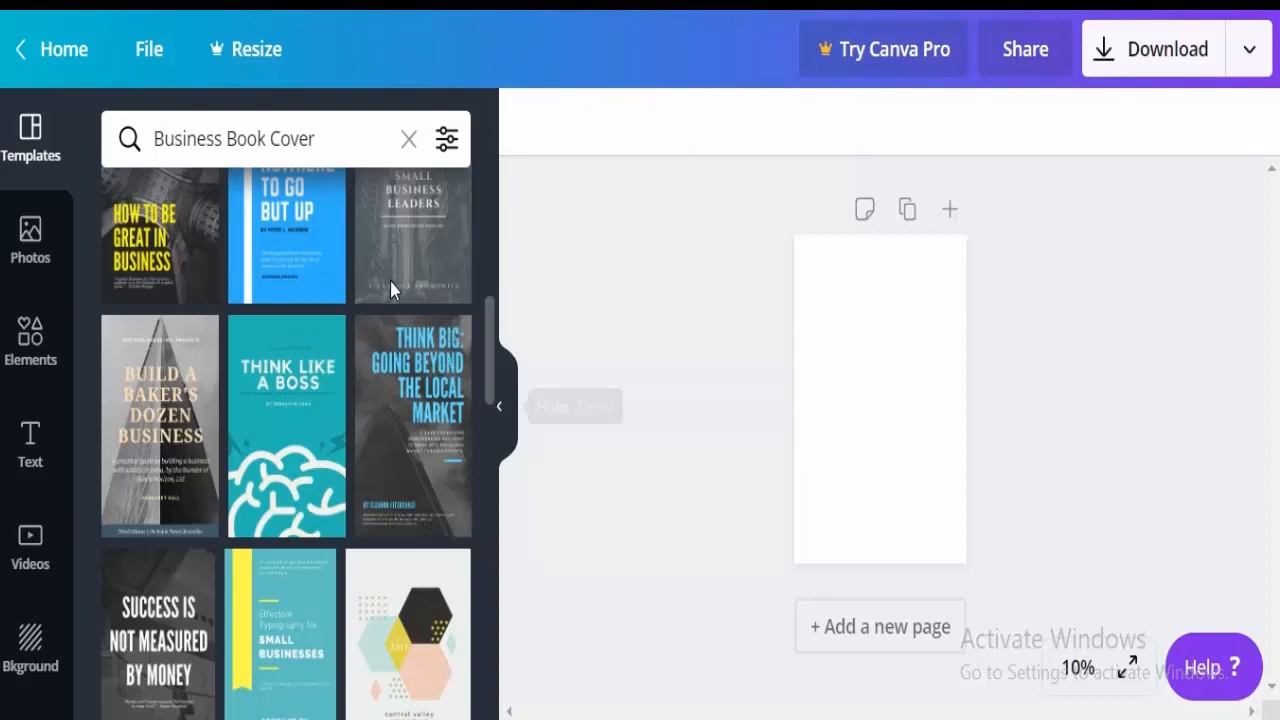
scroll(391, 303, "down", 10)
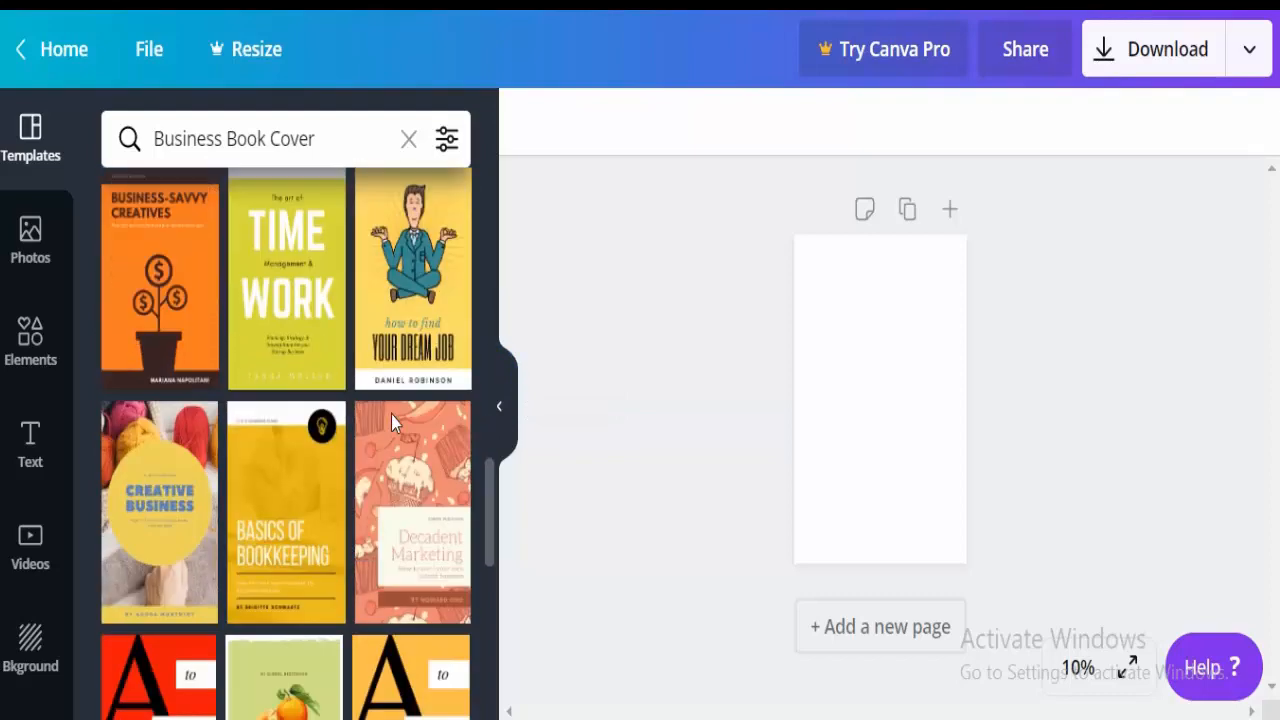
scroll(391, 440, "down", 1)
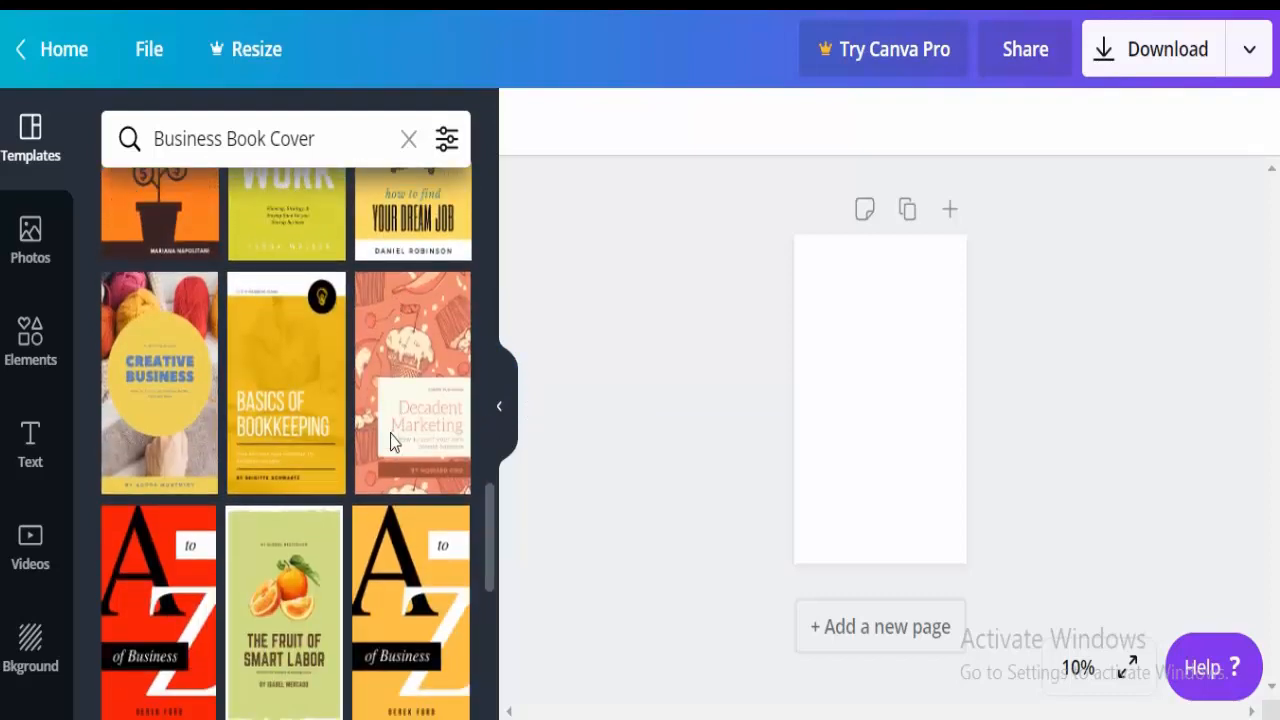
scroll(392, 443, "down", 1)
left_click(116, 292)
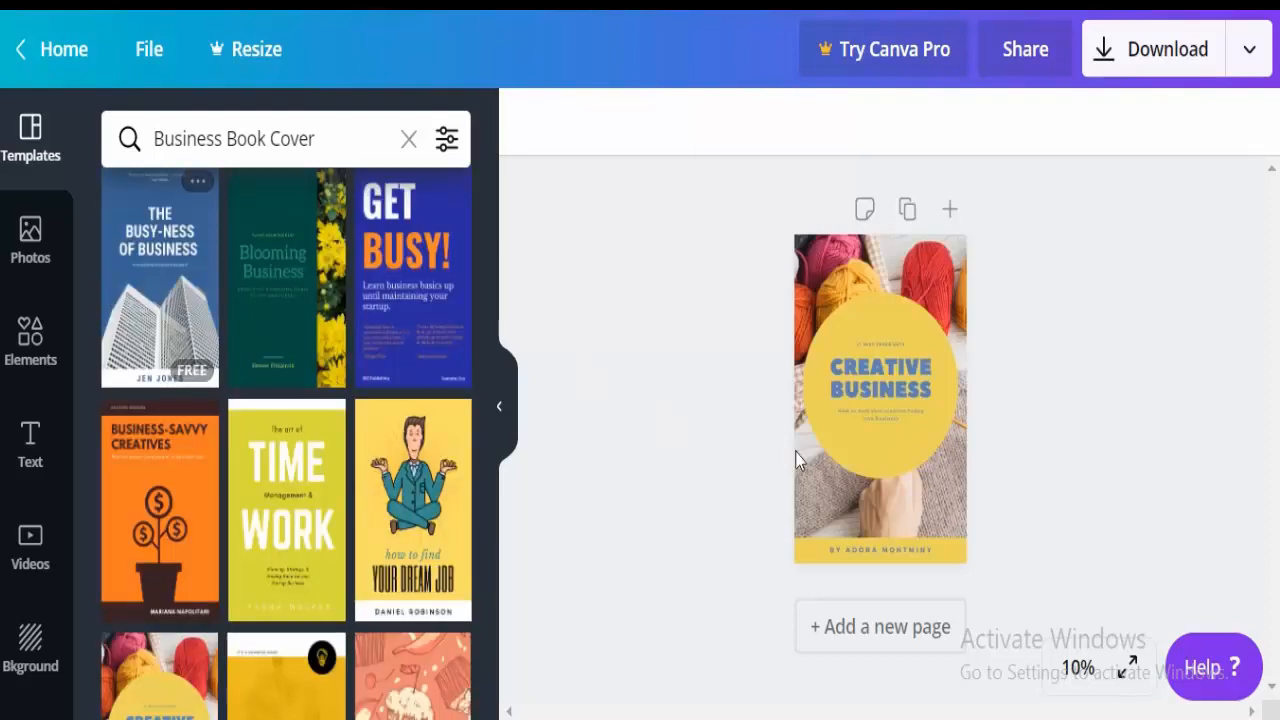
Set the view of the Creative Business cover to 25% zoom and deselect the cover image.
left_click(866, 522)
left_click(1081, 663)
left_click(1081, 660)
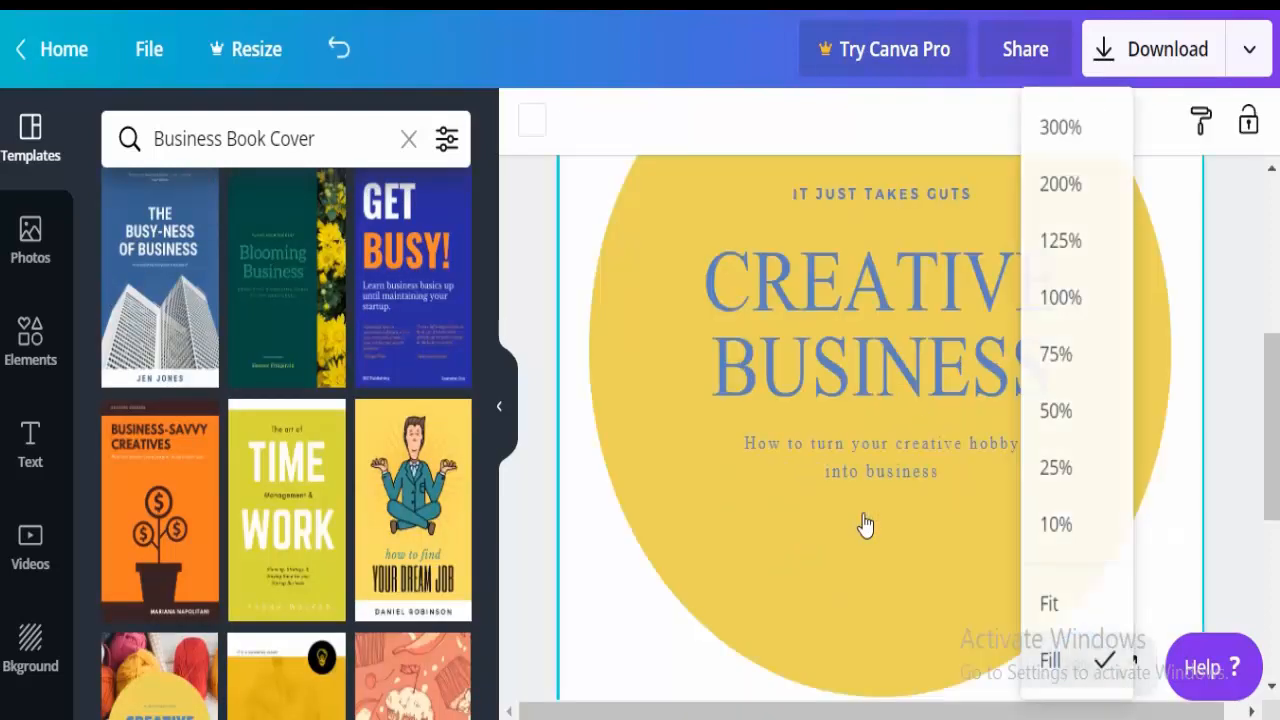
left_click(1082, 660)
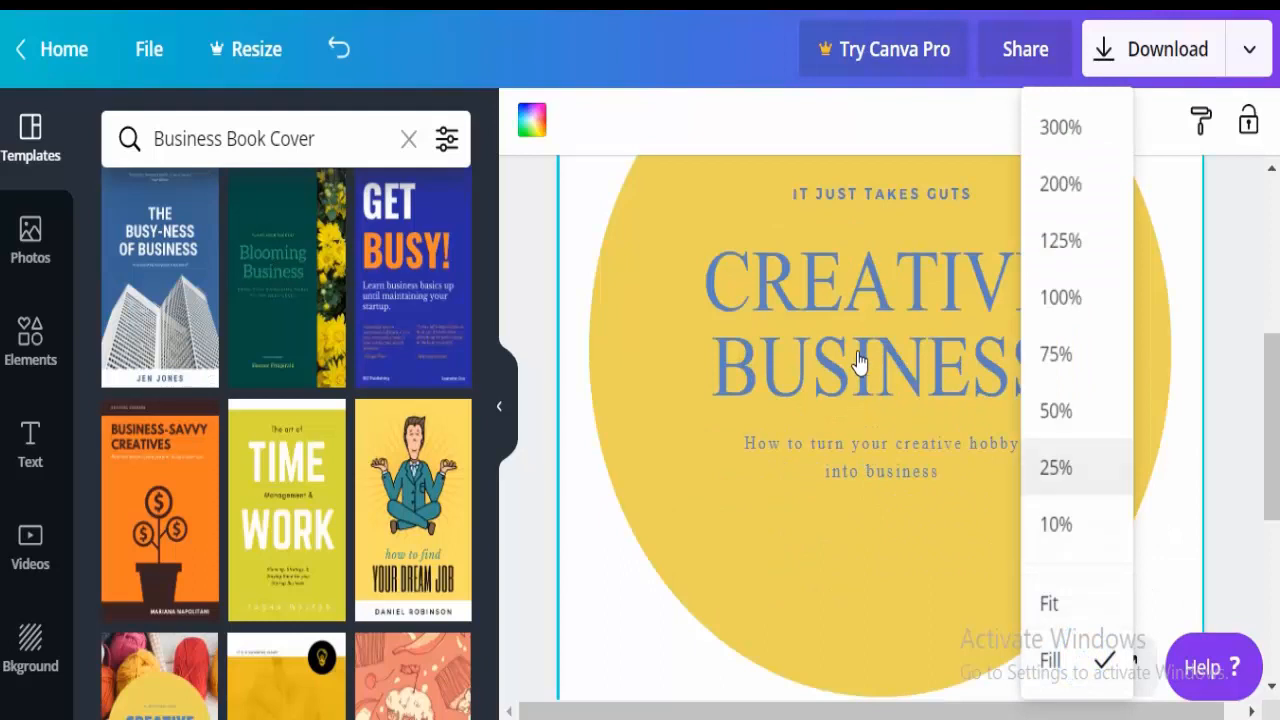
left_click(1071, 458)
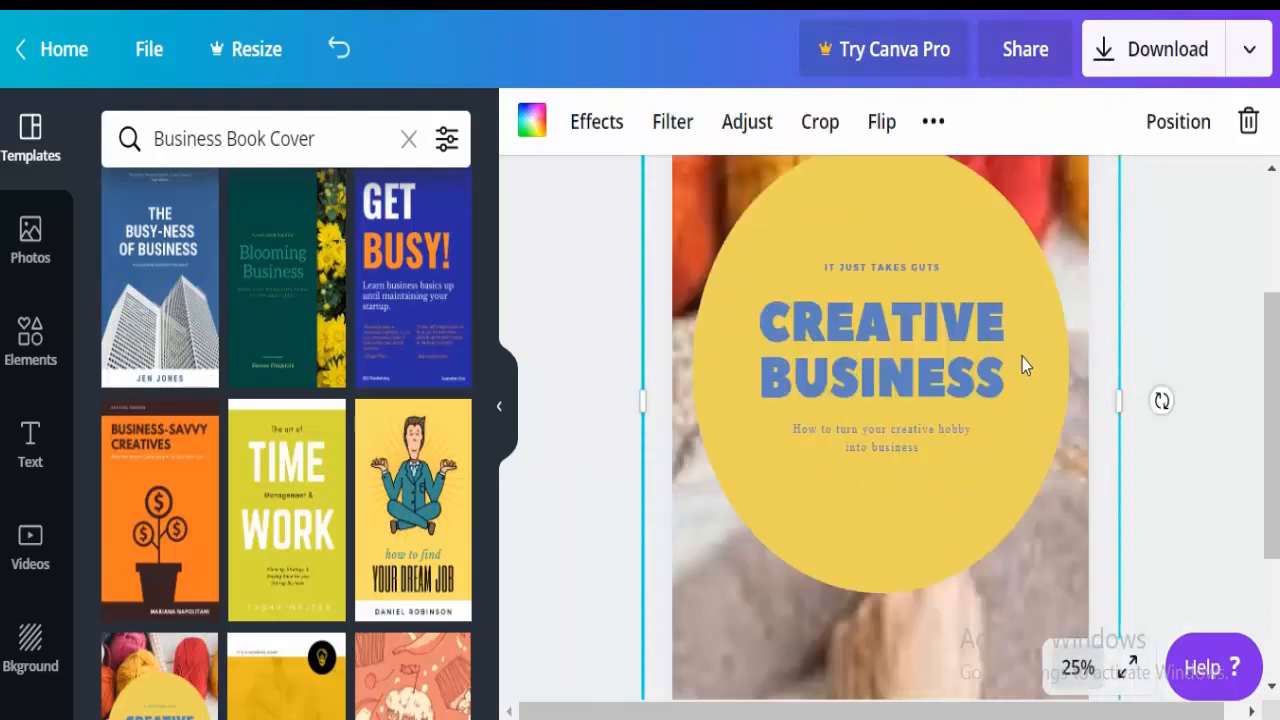
left_click_drag(1273, 475, 1273, 348)
key("Escape")
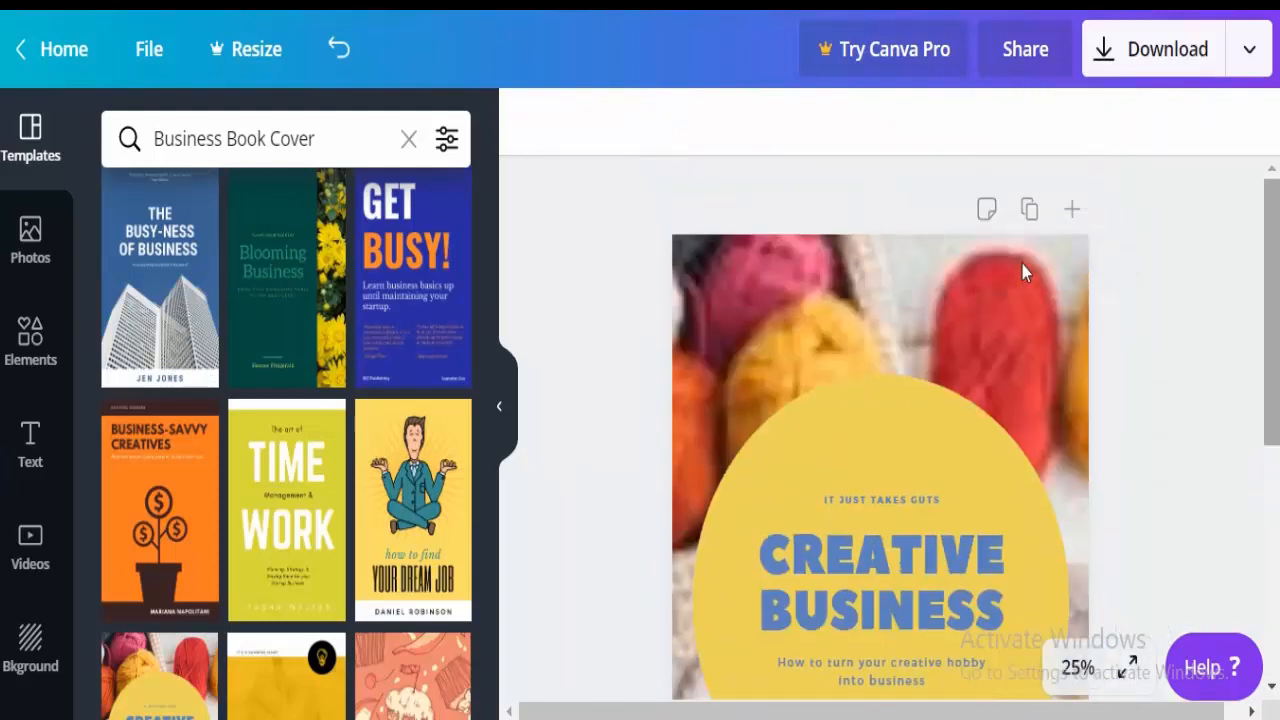
key("ctrl+minus")
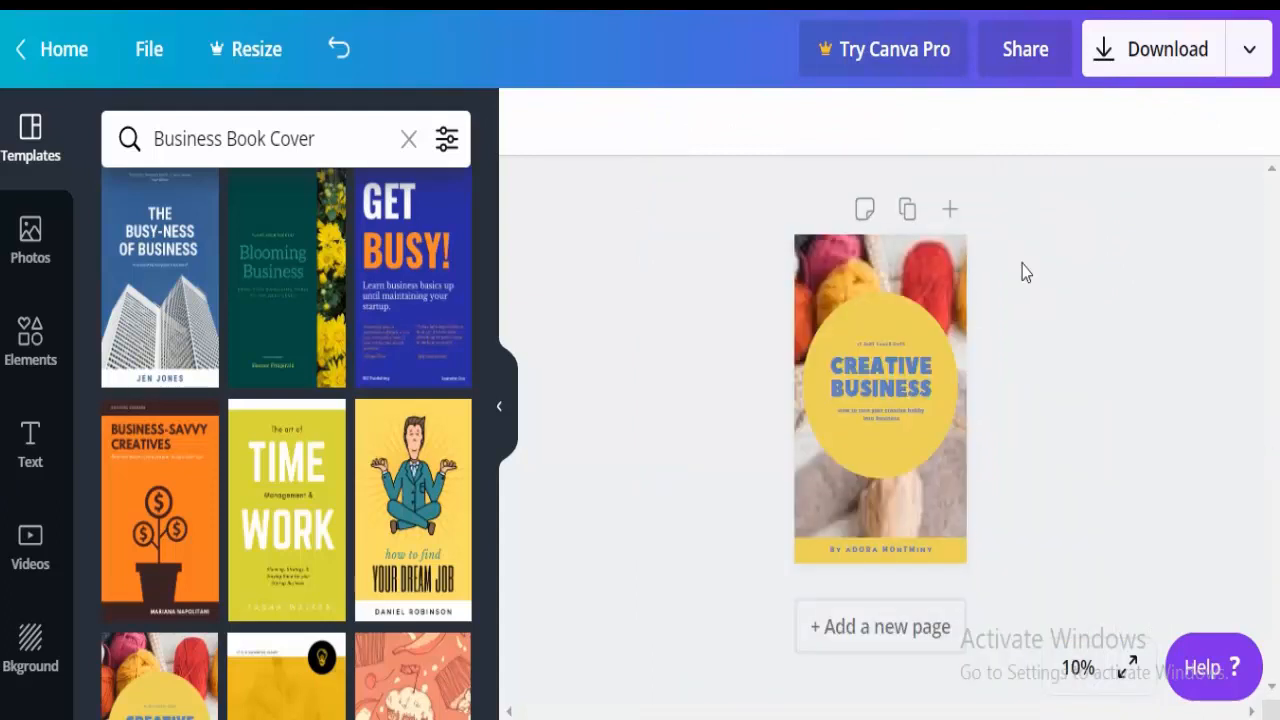
key("ctrl+plus")
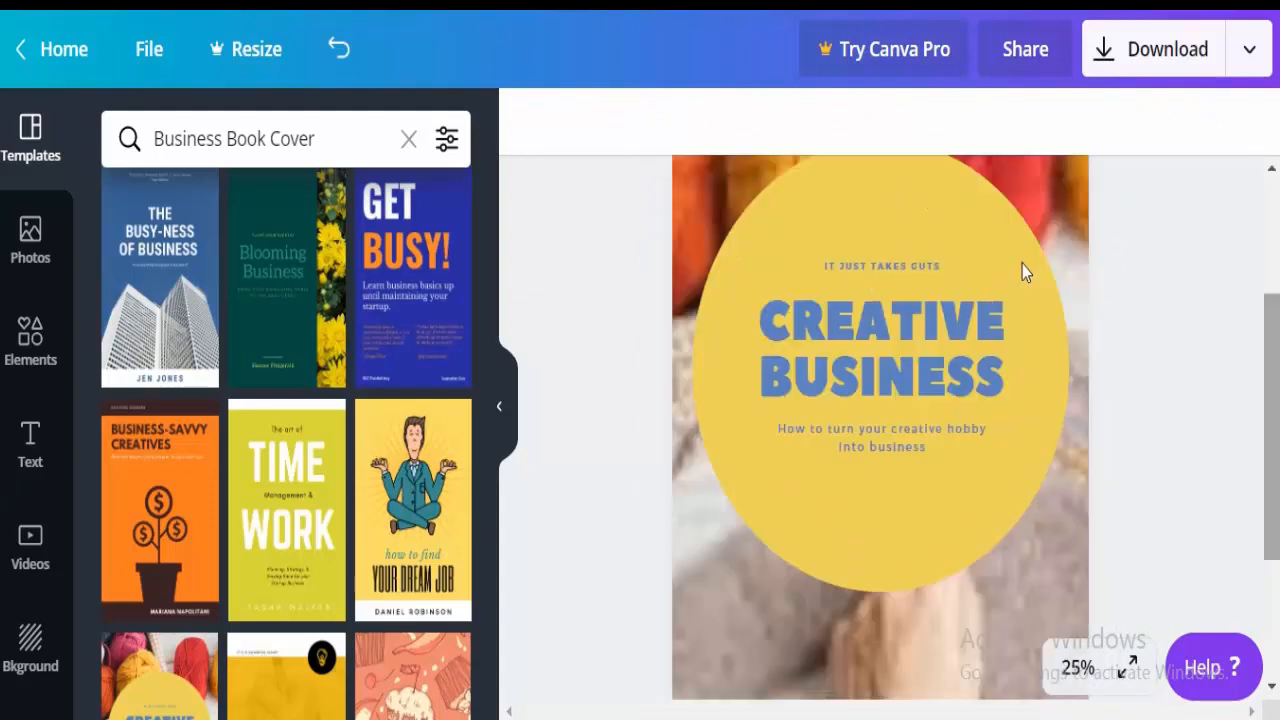
Replace the CREATIVE BUSINESS heading text with 'BE CREATIVE BUSNIESS'.
left_click(735, 257)
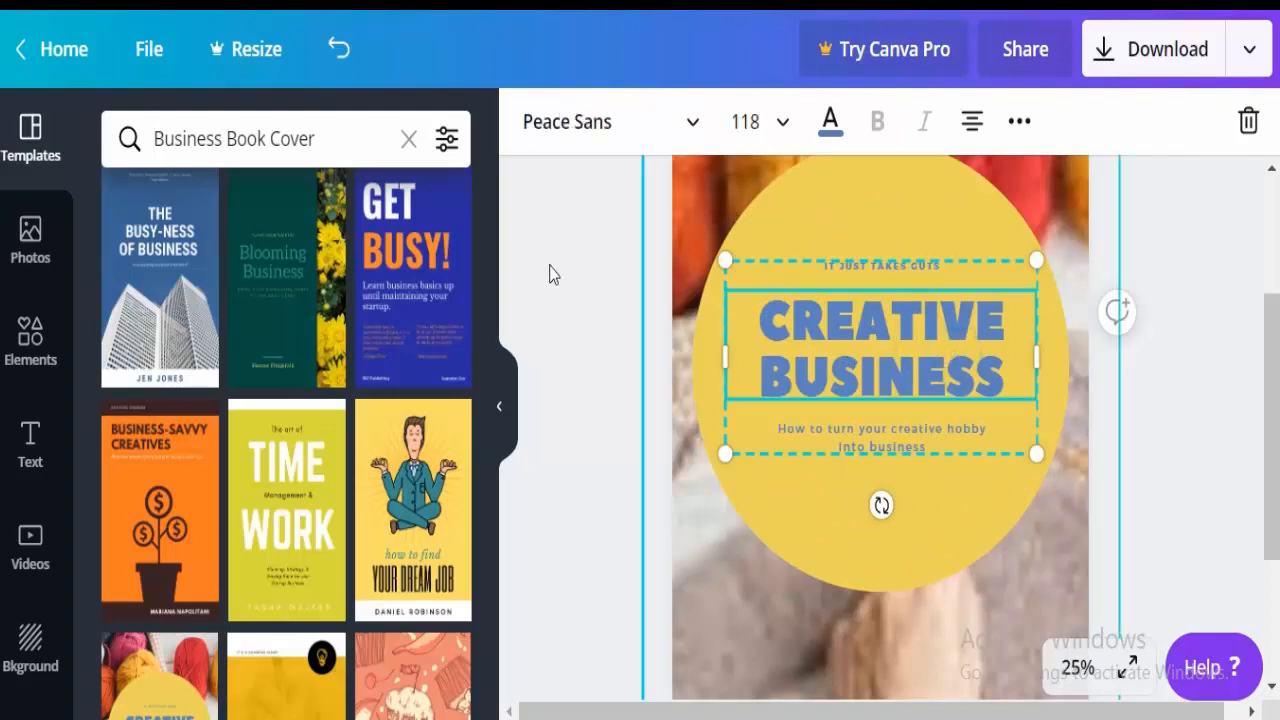
left_click_drag(613, 236, 798, 276)
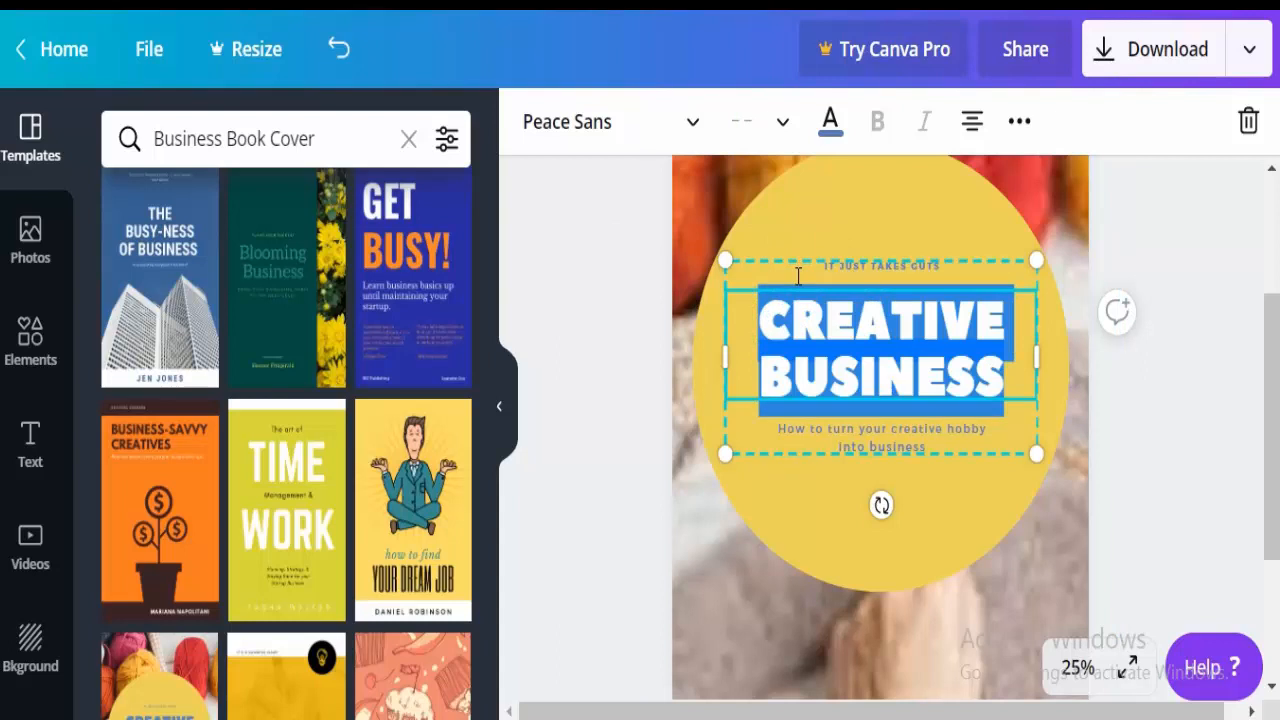
key("BackSpace")
type("BE")
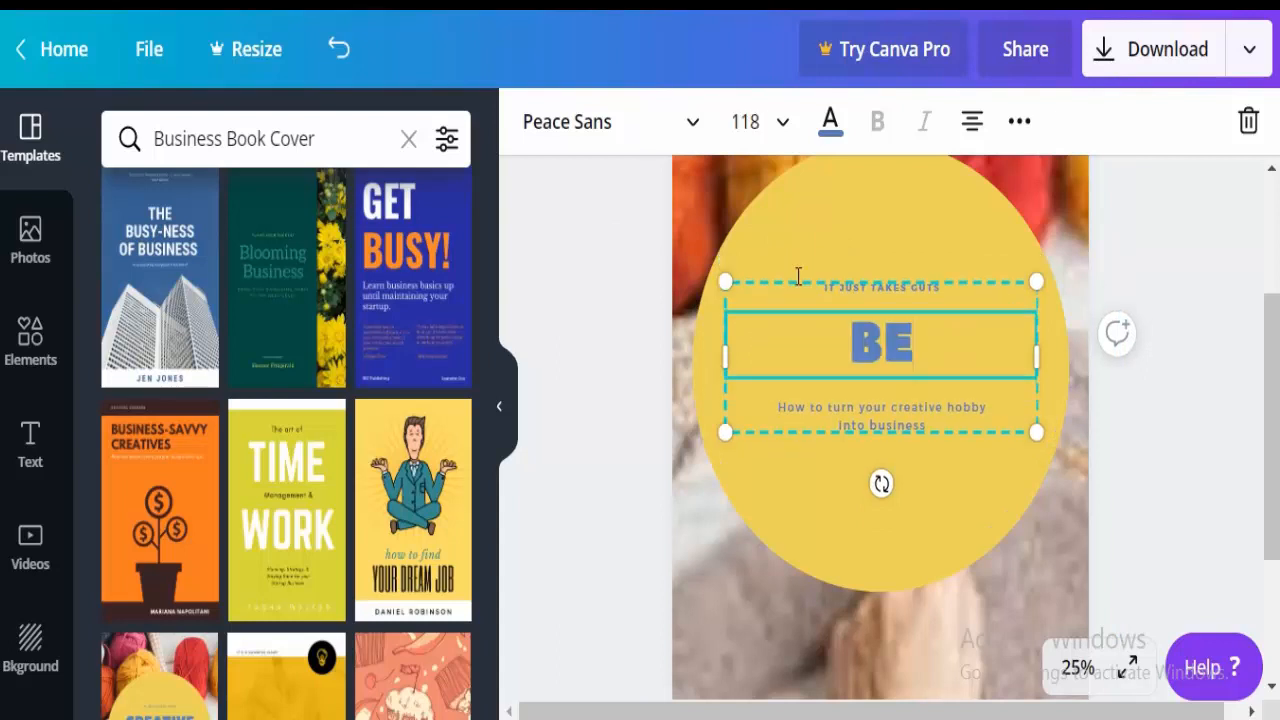
type(" CREA")
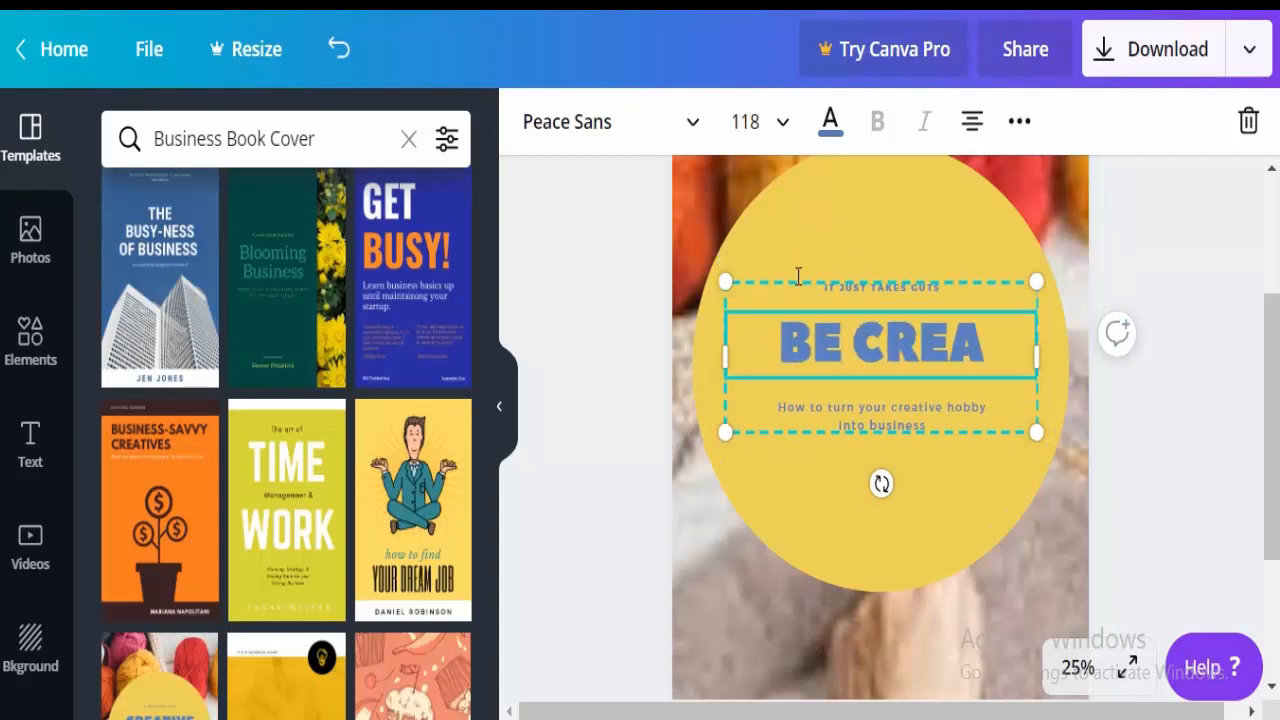
type("TIVE")
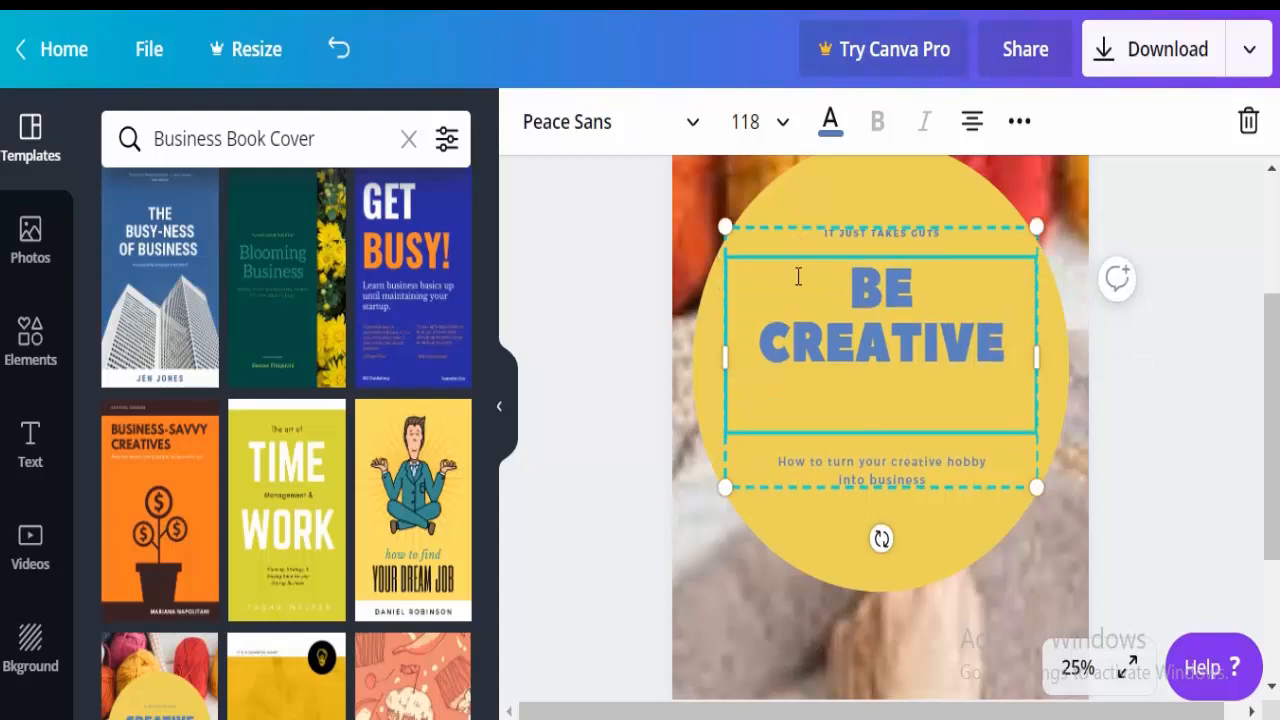
type(" BUSNIESS")
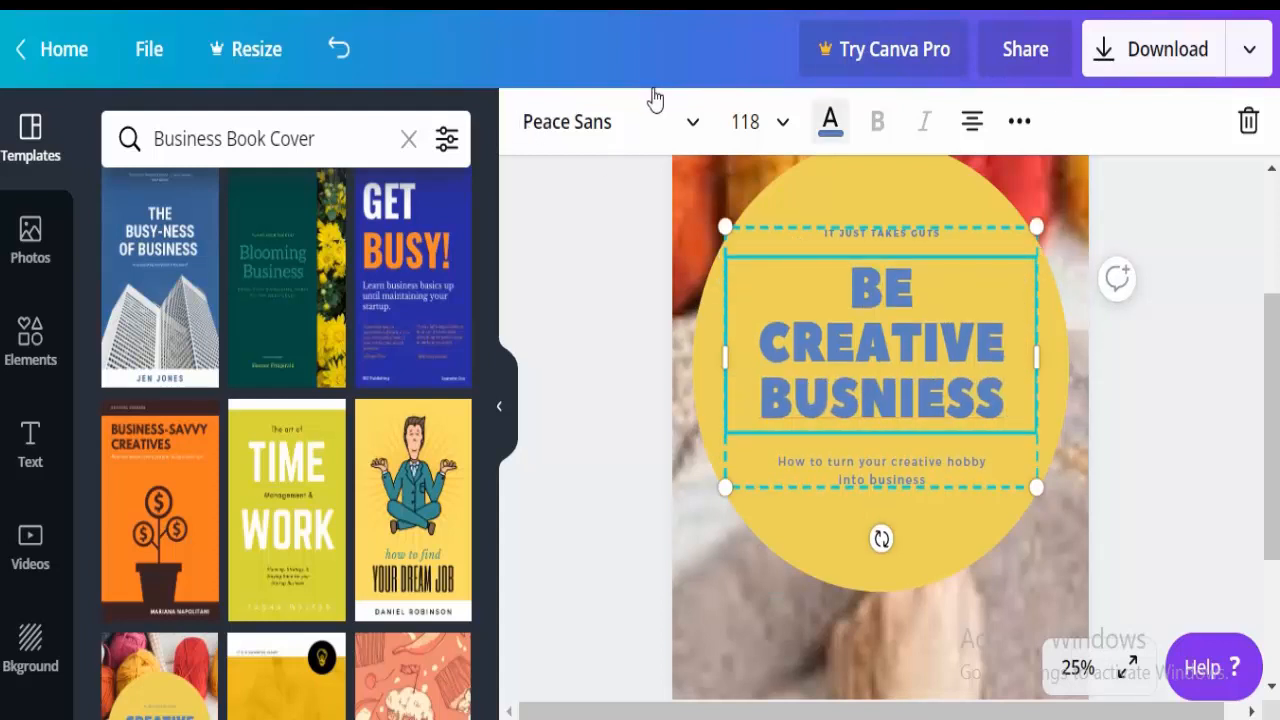
Give the heading a custom vivid blue text colour, #2016e8.
left_click(830, 121)
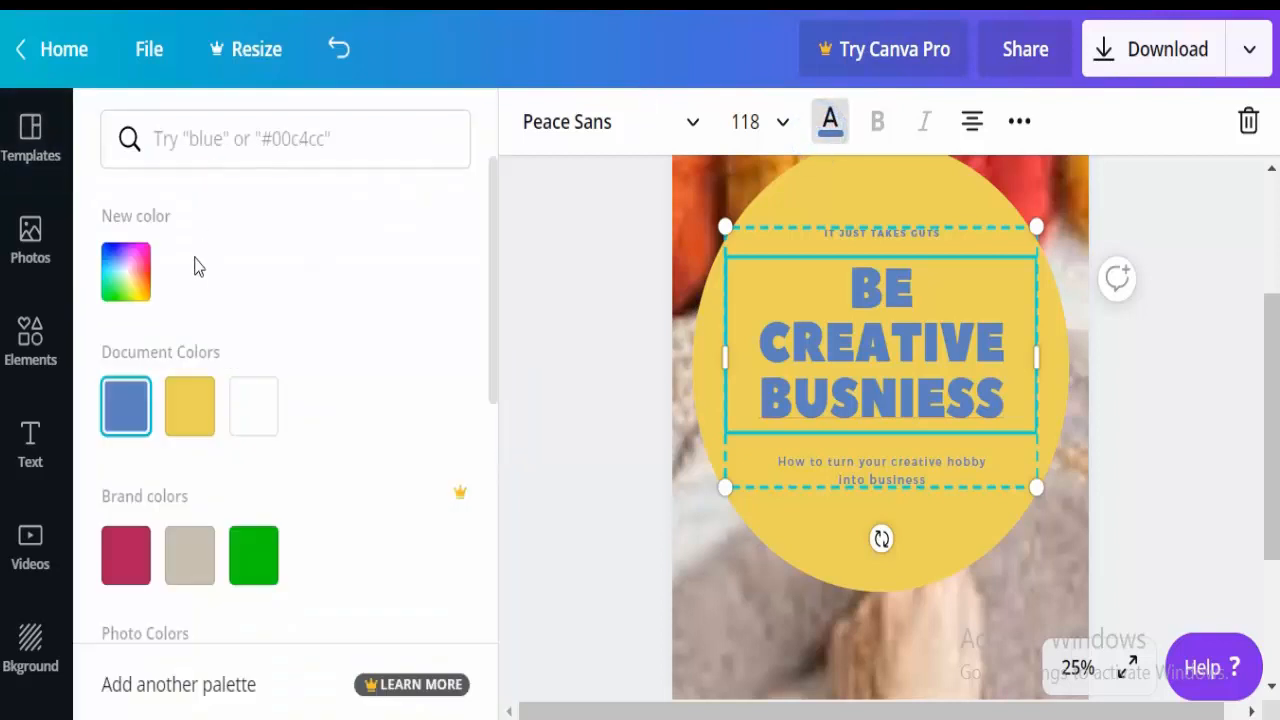
left_click(115, 255)
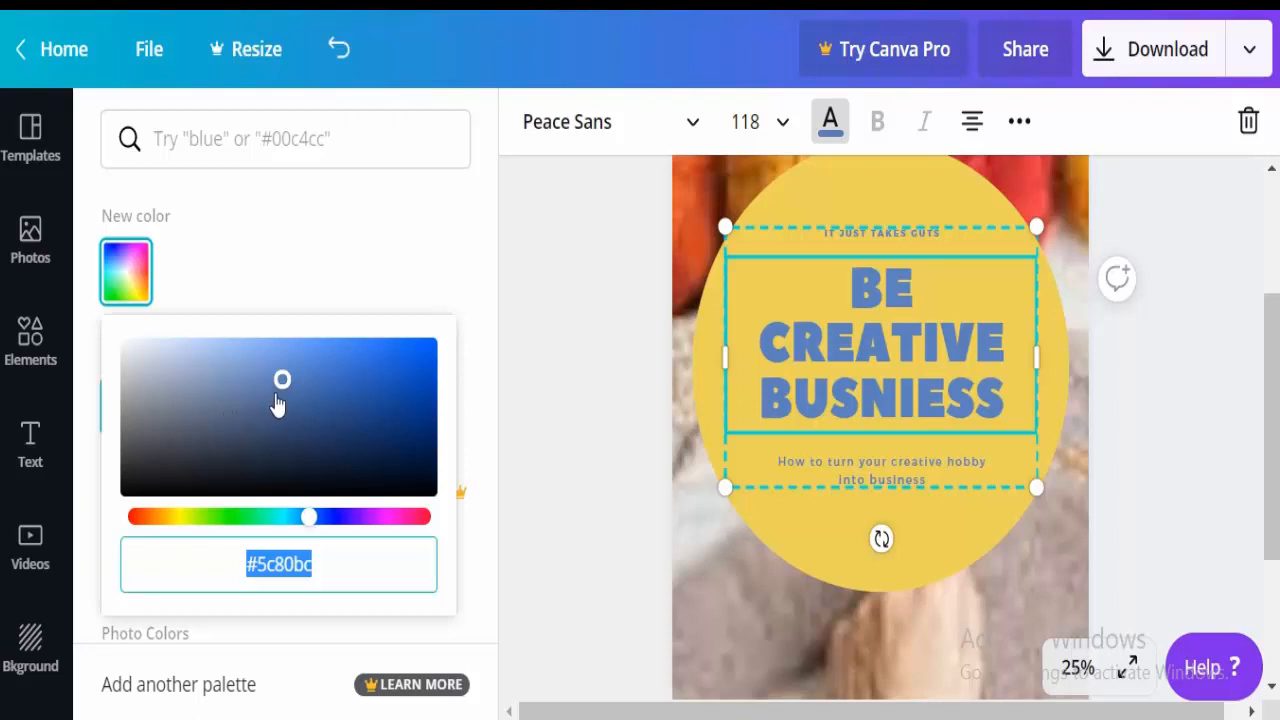
left_click(330, 512)
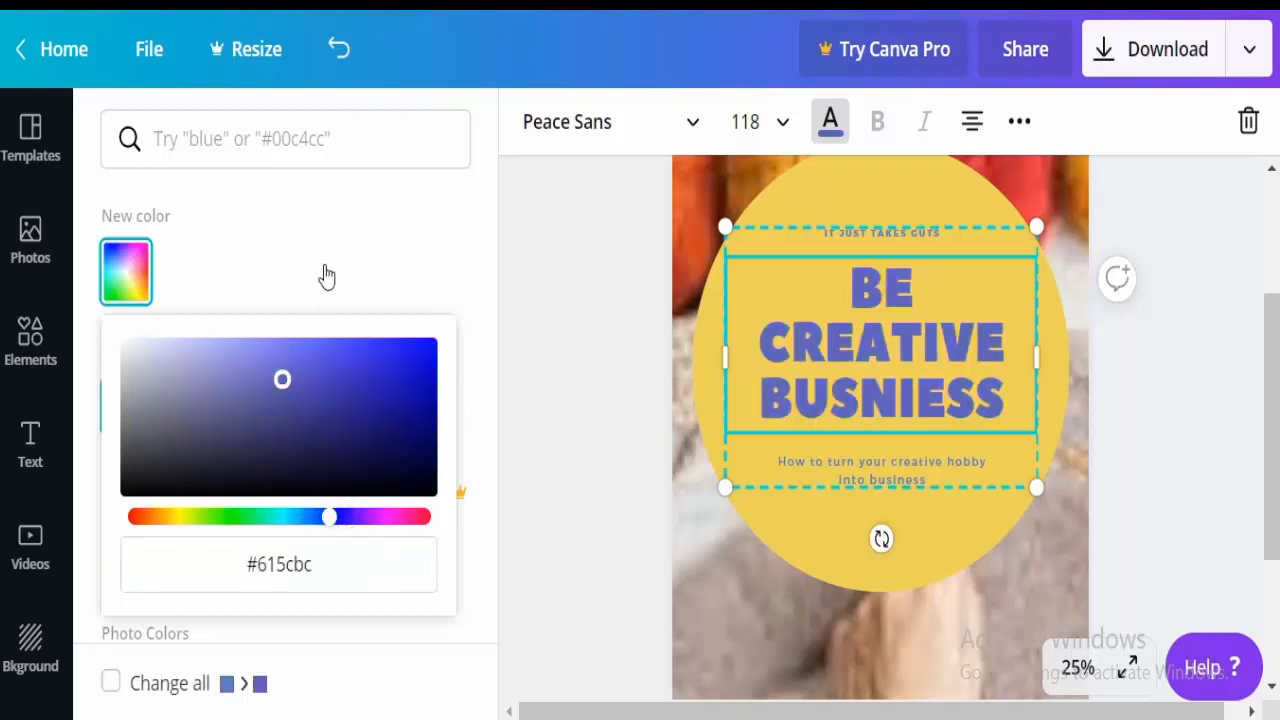
left_click(408, 352)
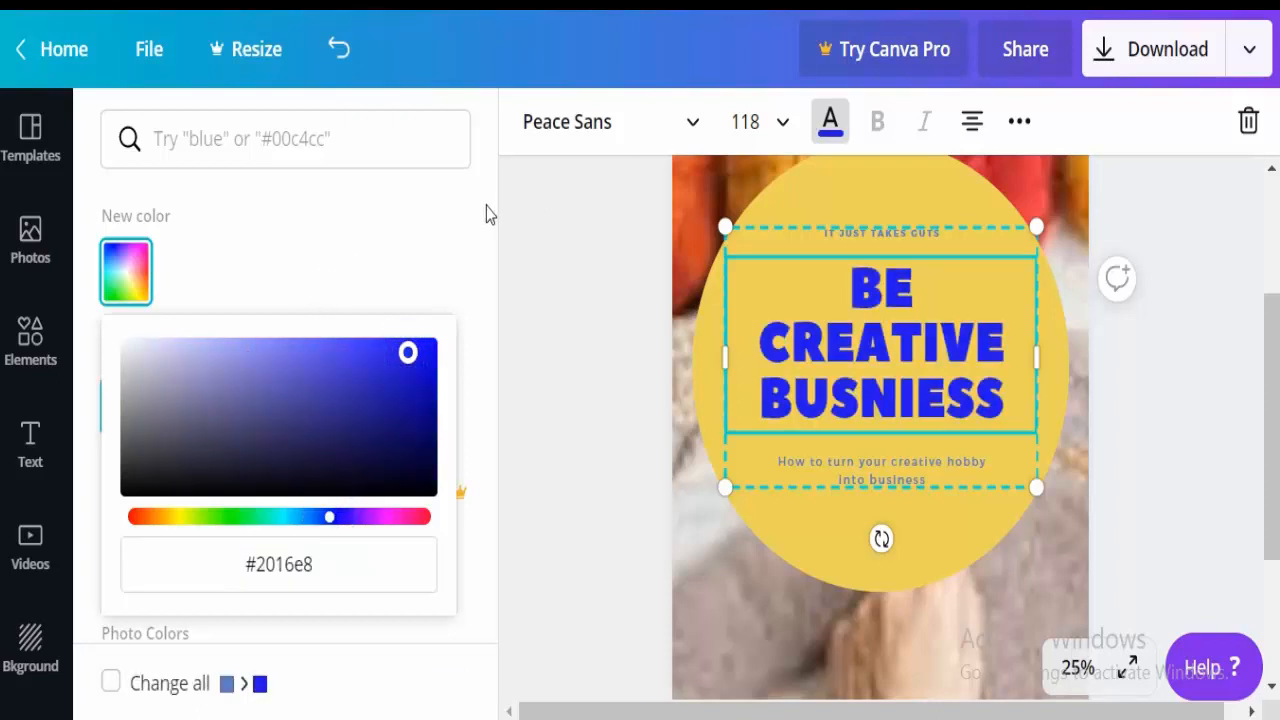
left_click(909, 232)
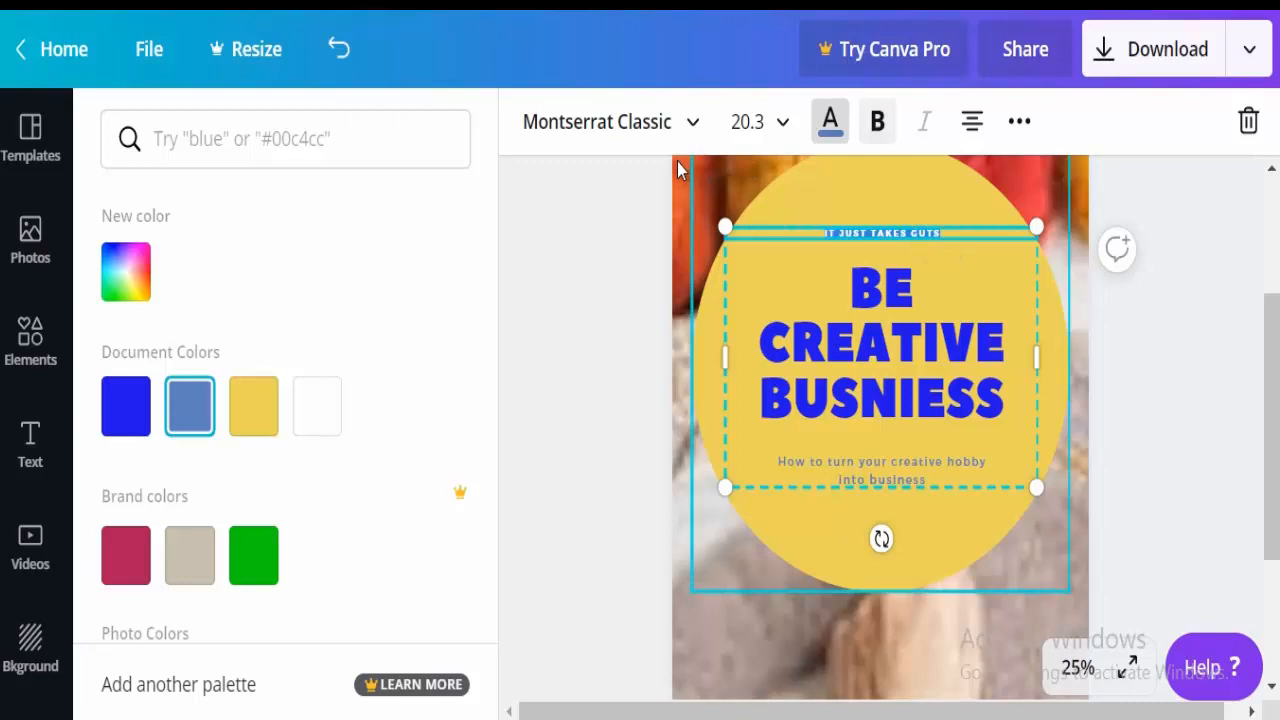
Replace the IT JUST TAKES GUTS tagline with 'GUIDLINE OF SERVIE'S/PRODUCTS'.
key("BackSpace")
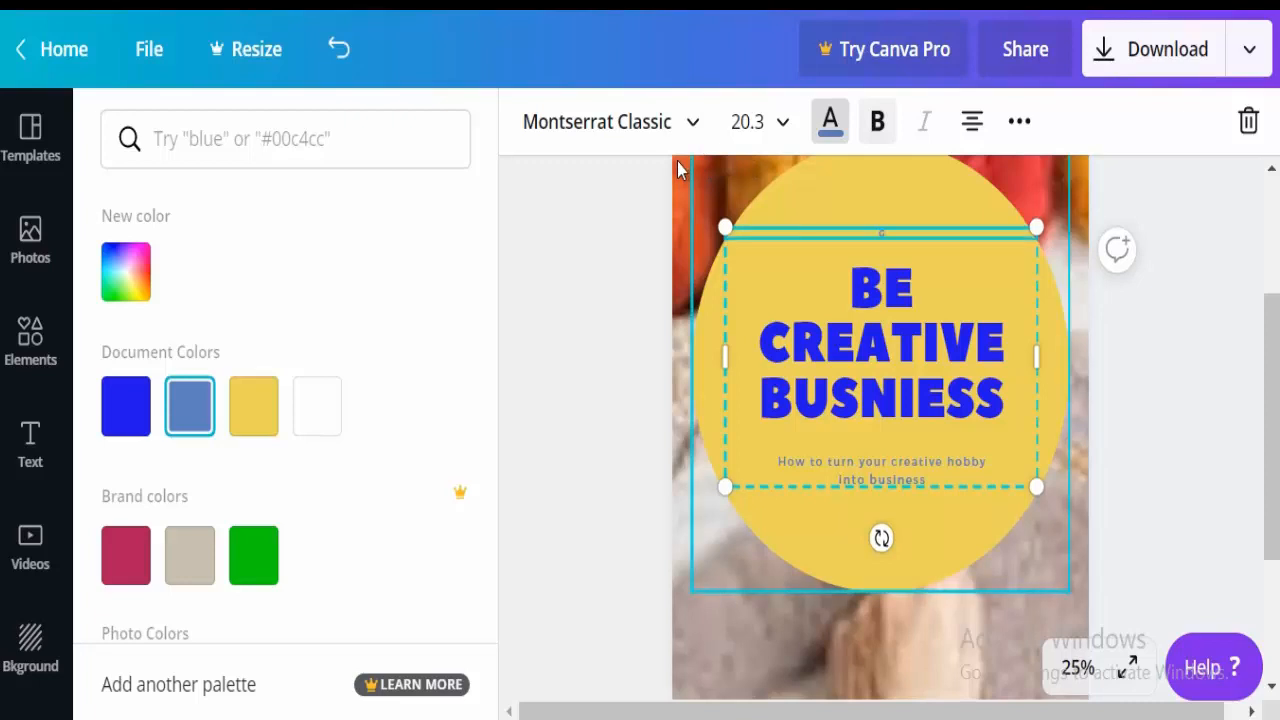
type("GUIDLINE OF SERVICE'S/ PRODUCTS")
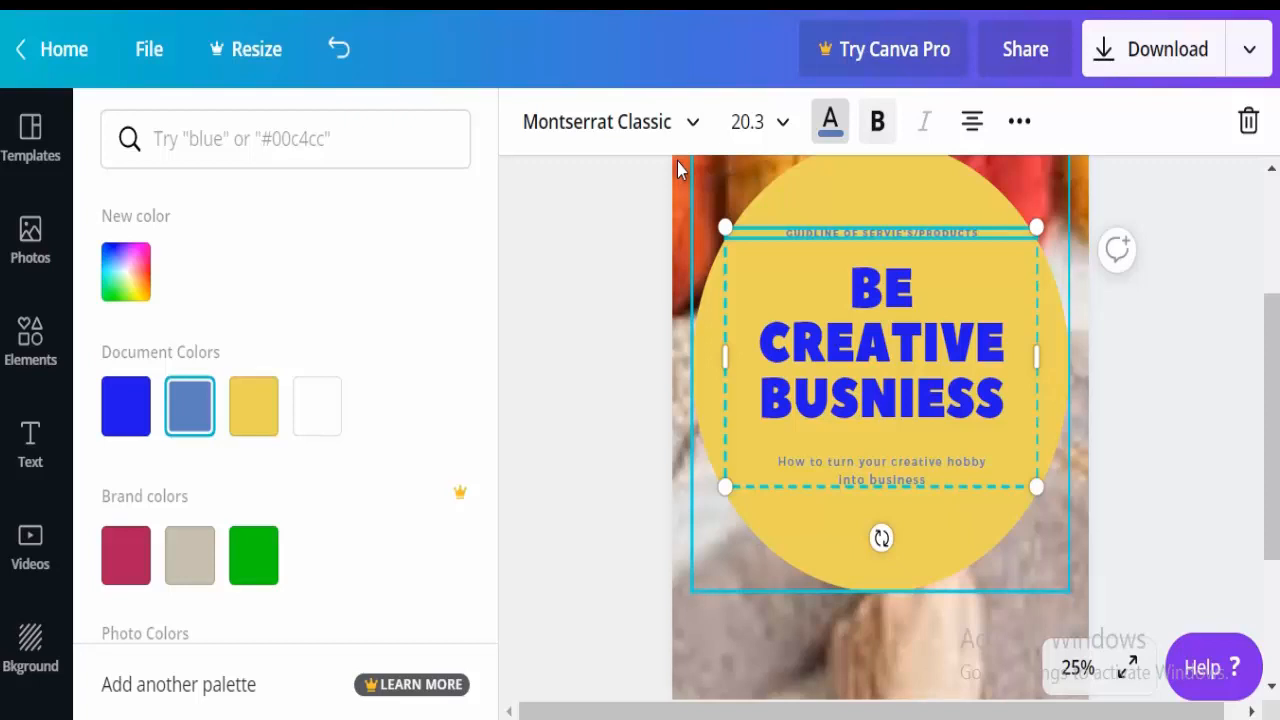
left_click(971, 230)
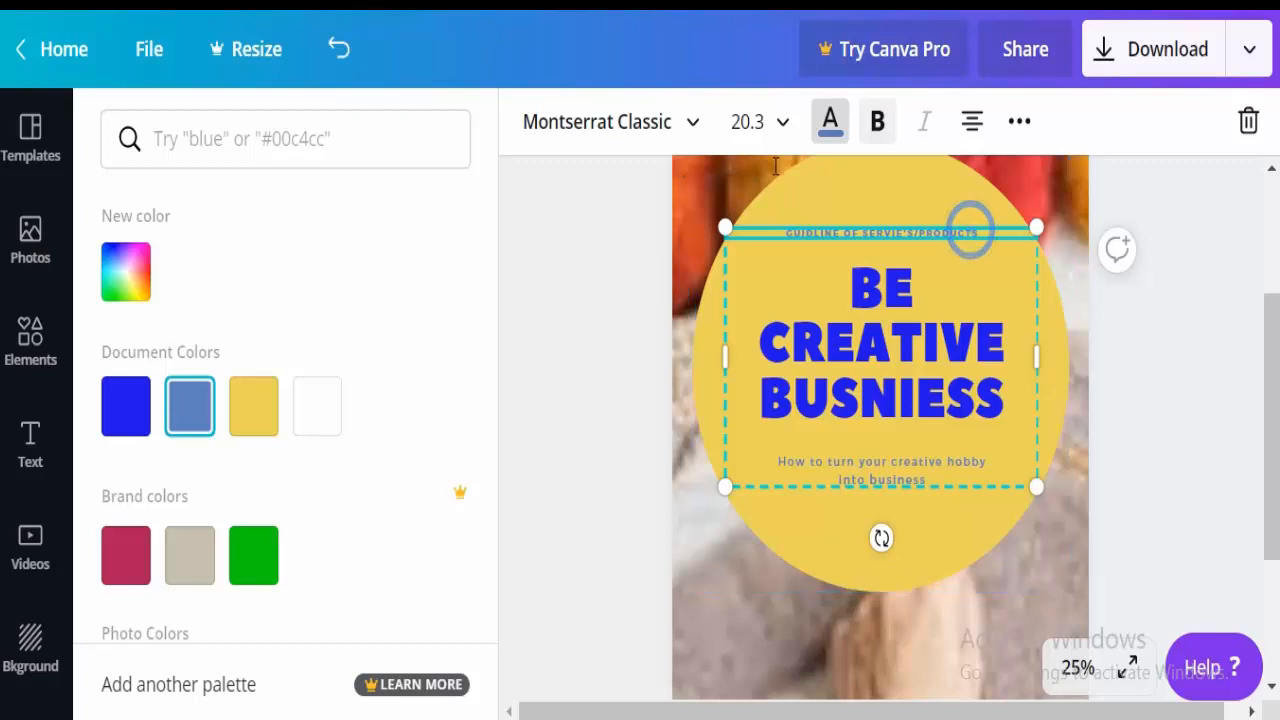
left_click_drag(982, 235, 633, 167)
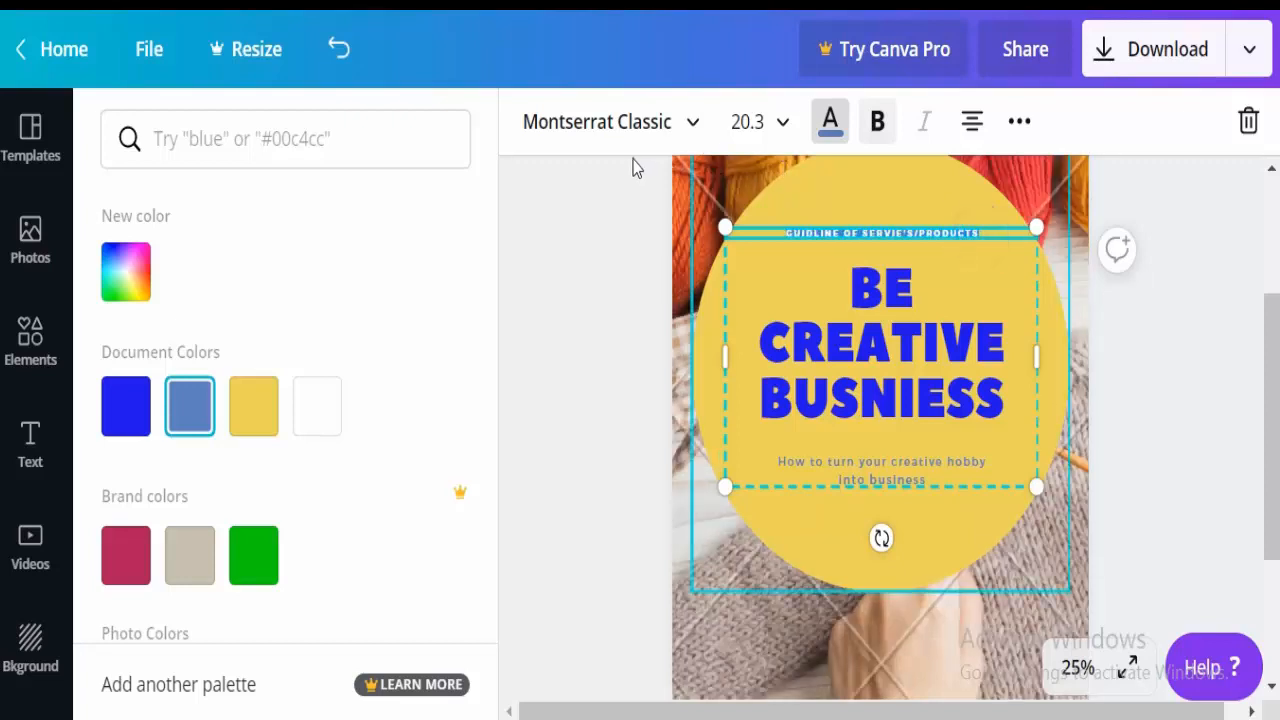
Set the top line's font size to 28.
left_click(747, 121)
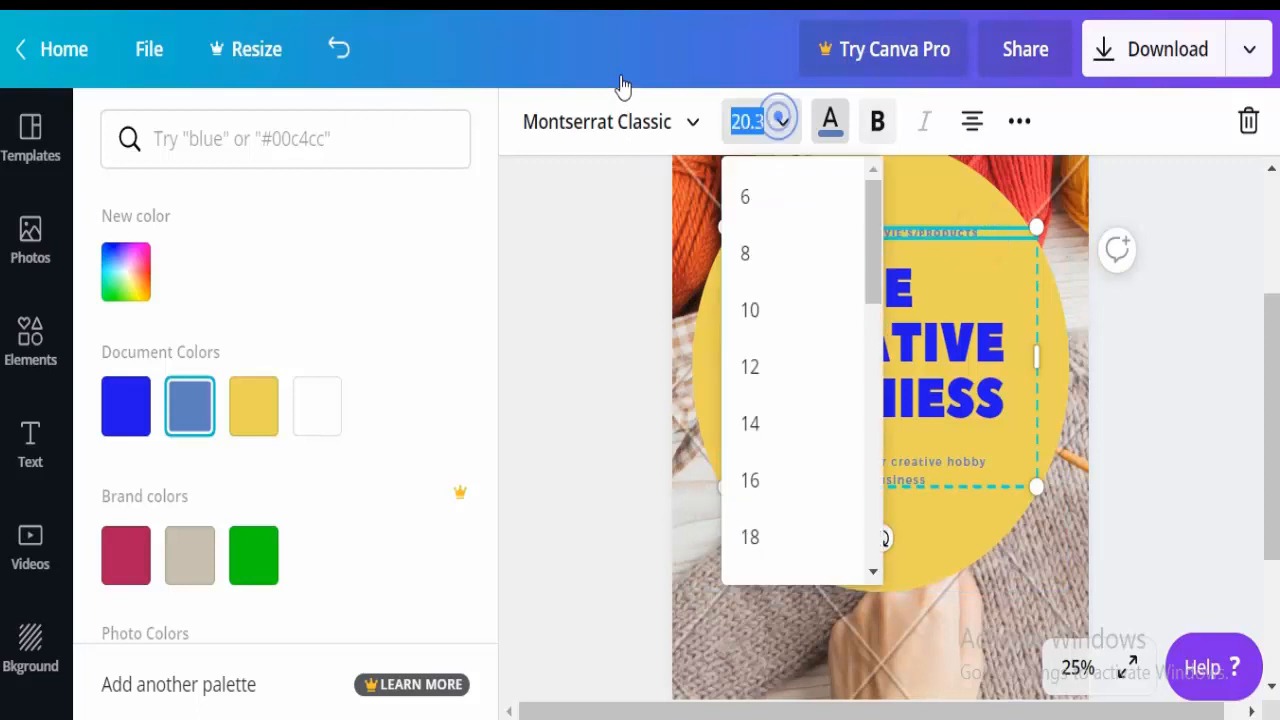
left_click_drag(873, 246, 870, 333)
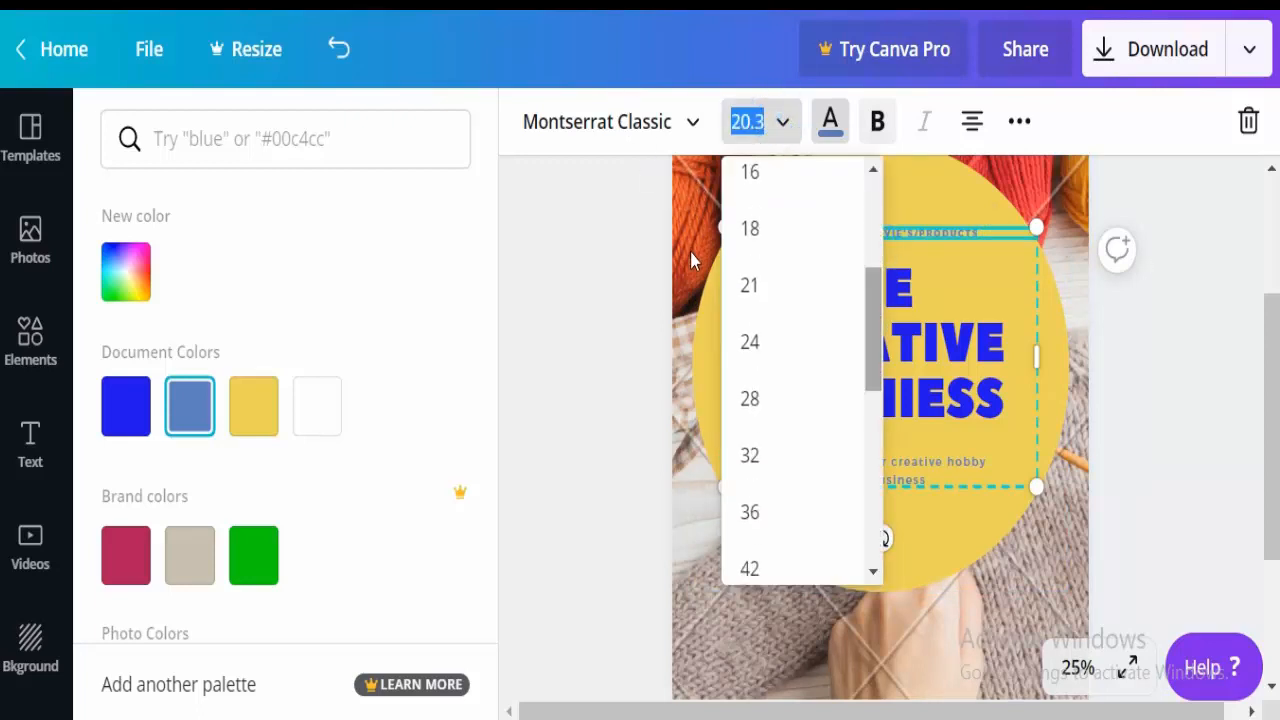
left_click(760, 337)
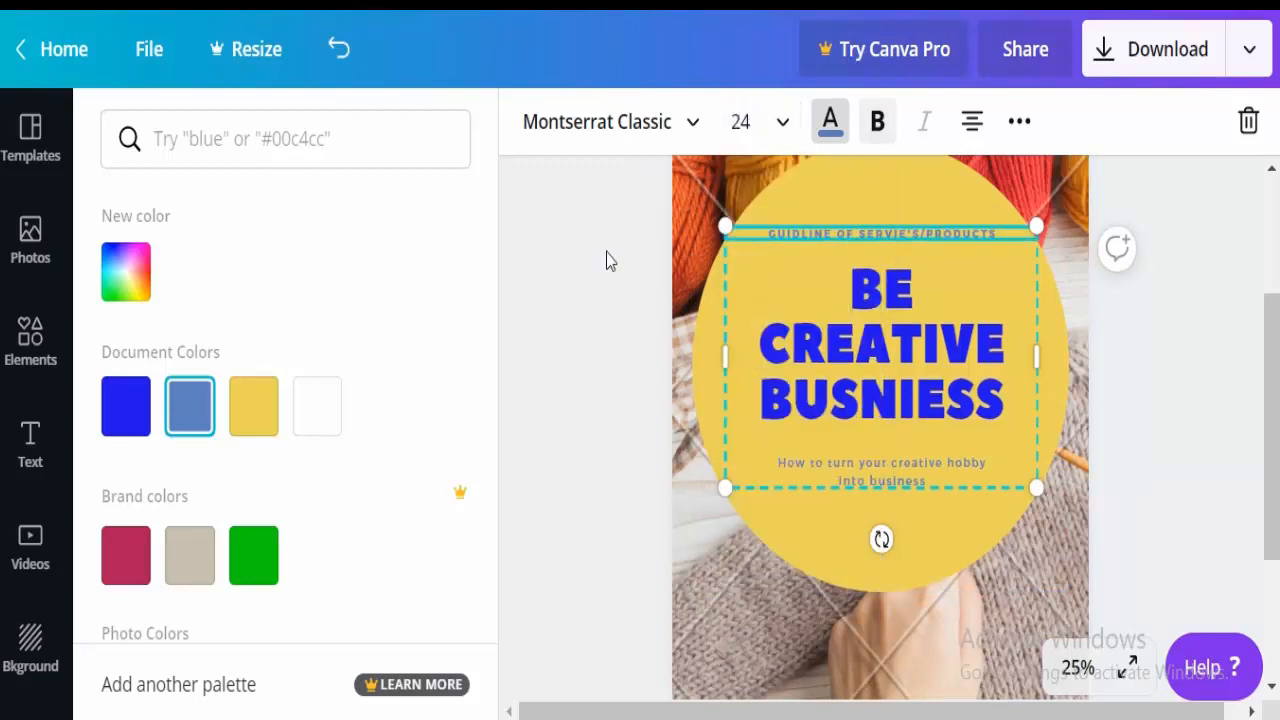
left_click(781, 121)
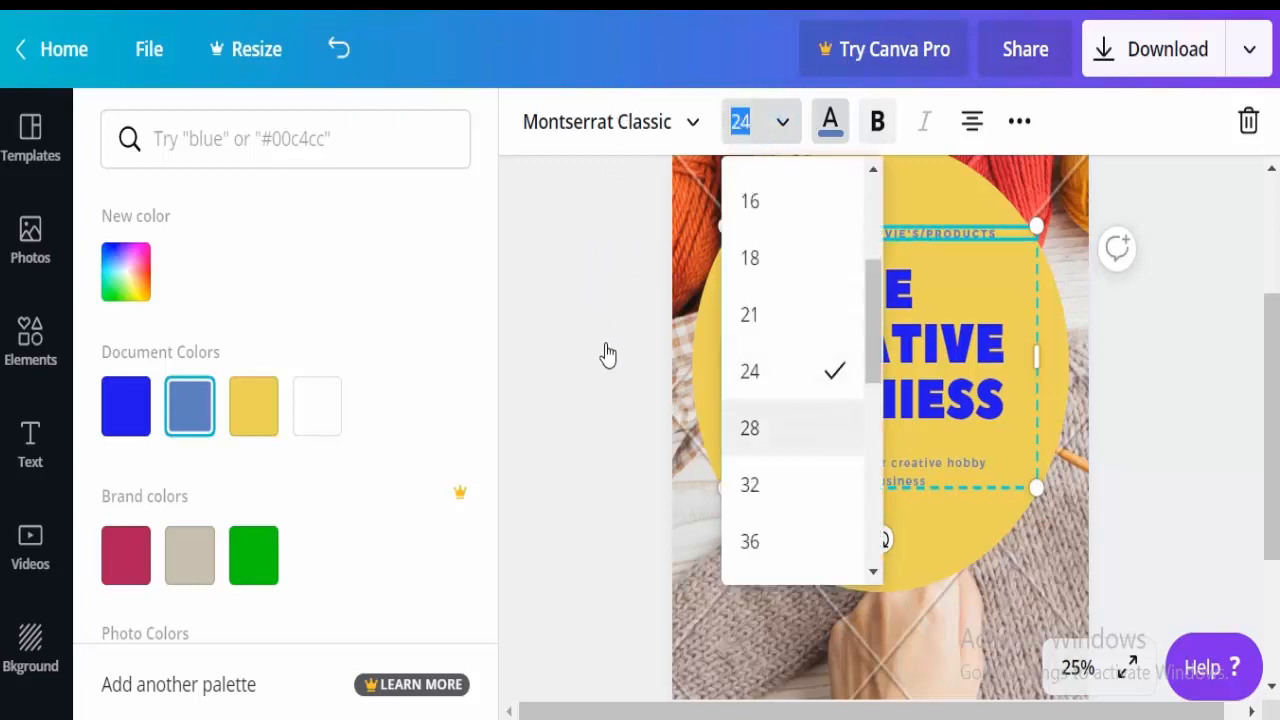
type("28")
key("Return")
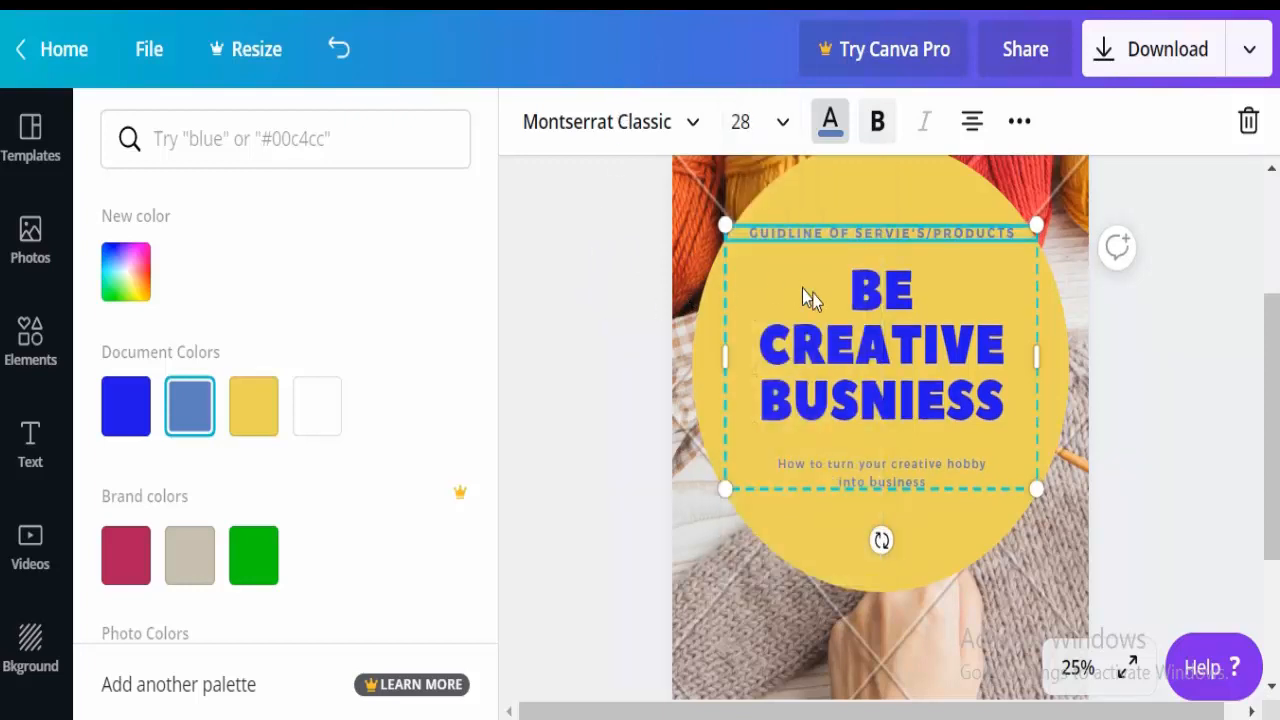
left_click(1160, 423)
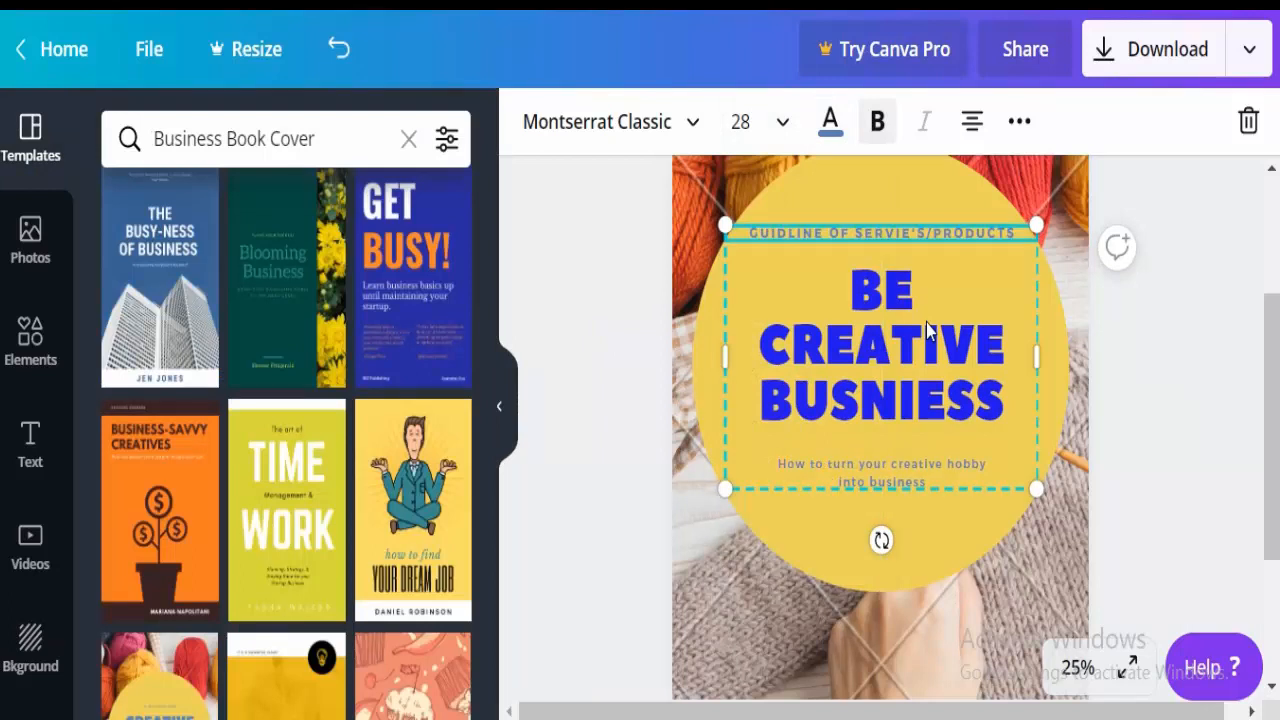
Rewrite the subtitle as 'How to Get different service's' with '& products' on a second line.
left_click(829, 461)
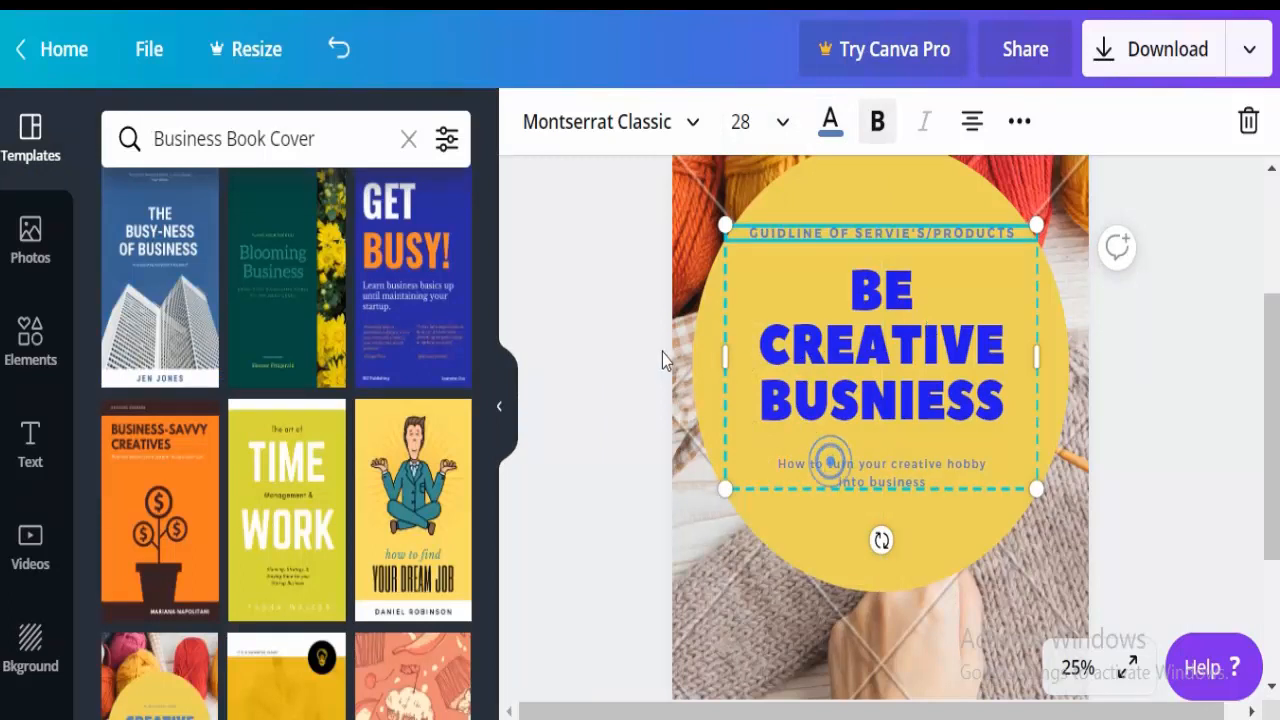
left_click(800, 461)
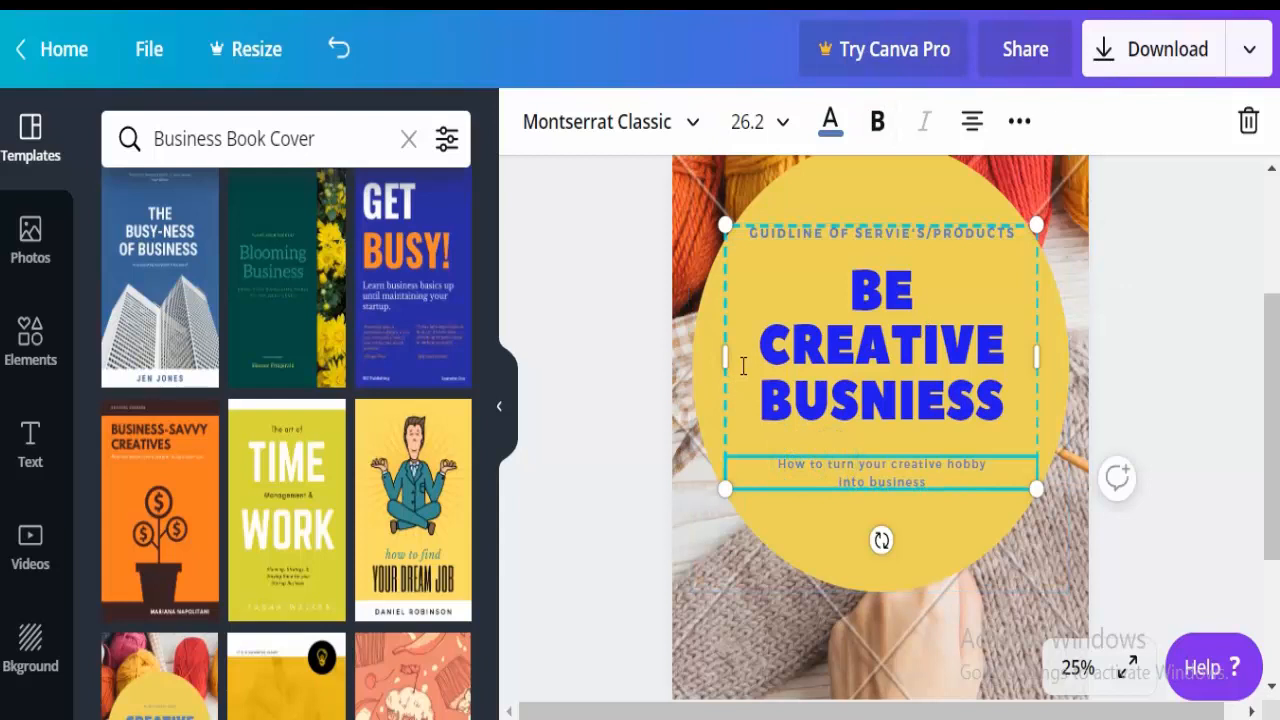
left_click(929, 480)
left_click_drag(929, 480, 840, 464)
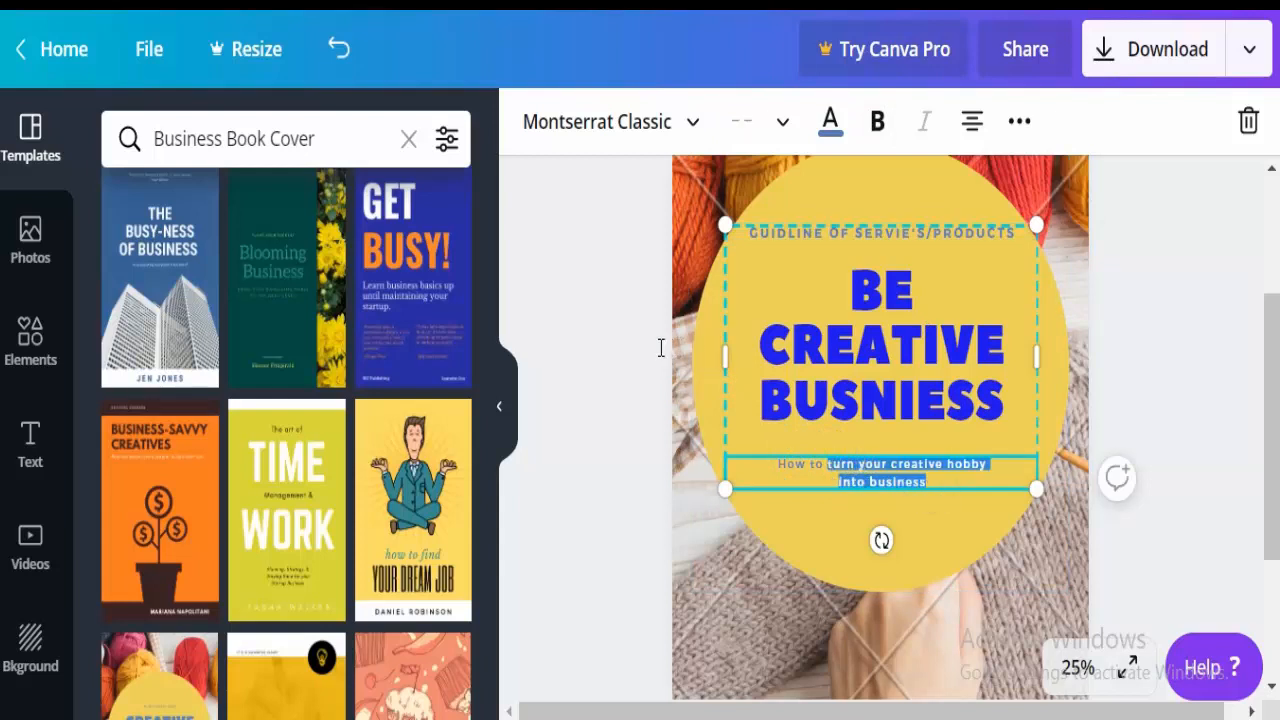
type("GET")
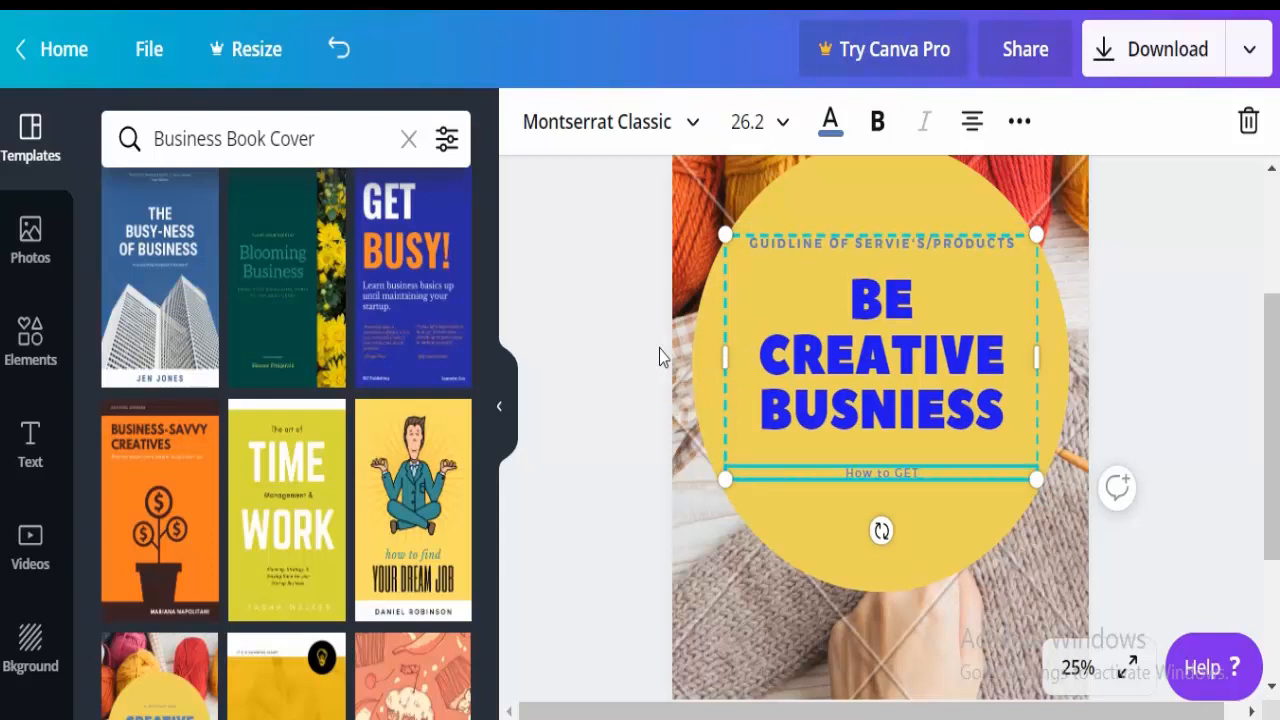
key("BackSpace")
key("BackSpace")
key("BackSpace")
type("Get different servic")
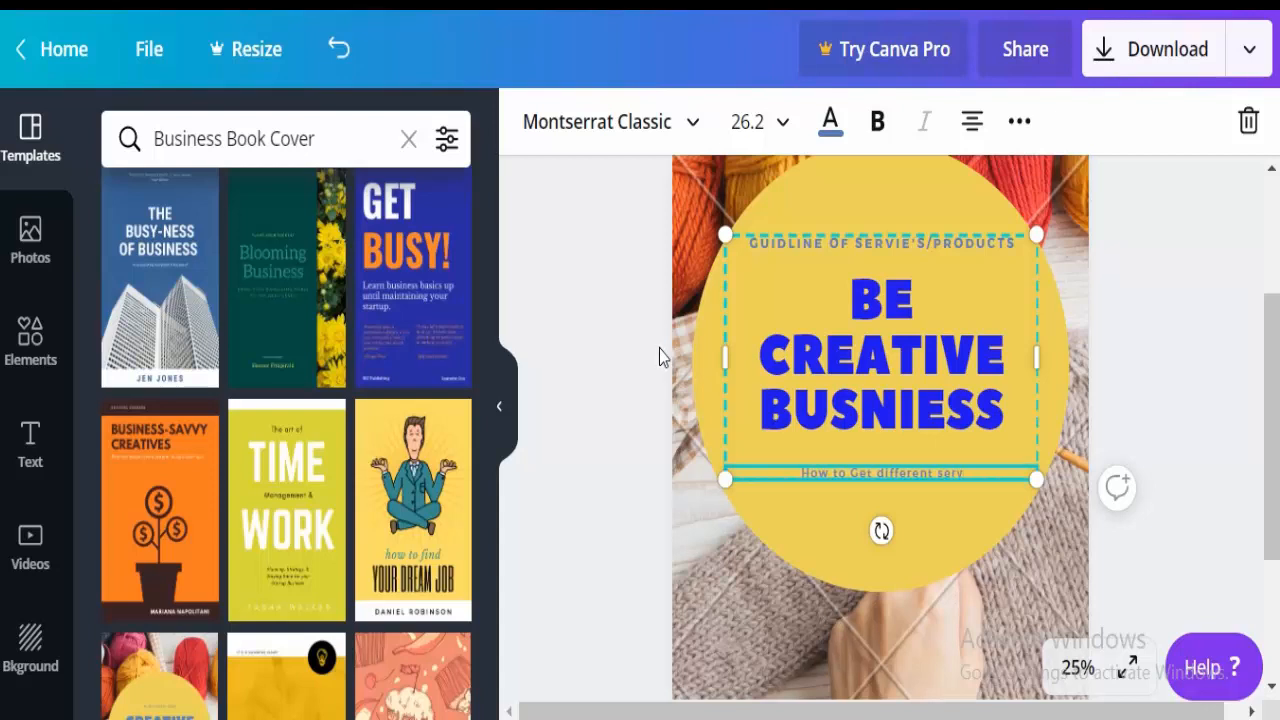
type("e's")
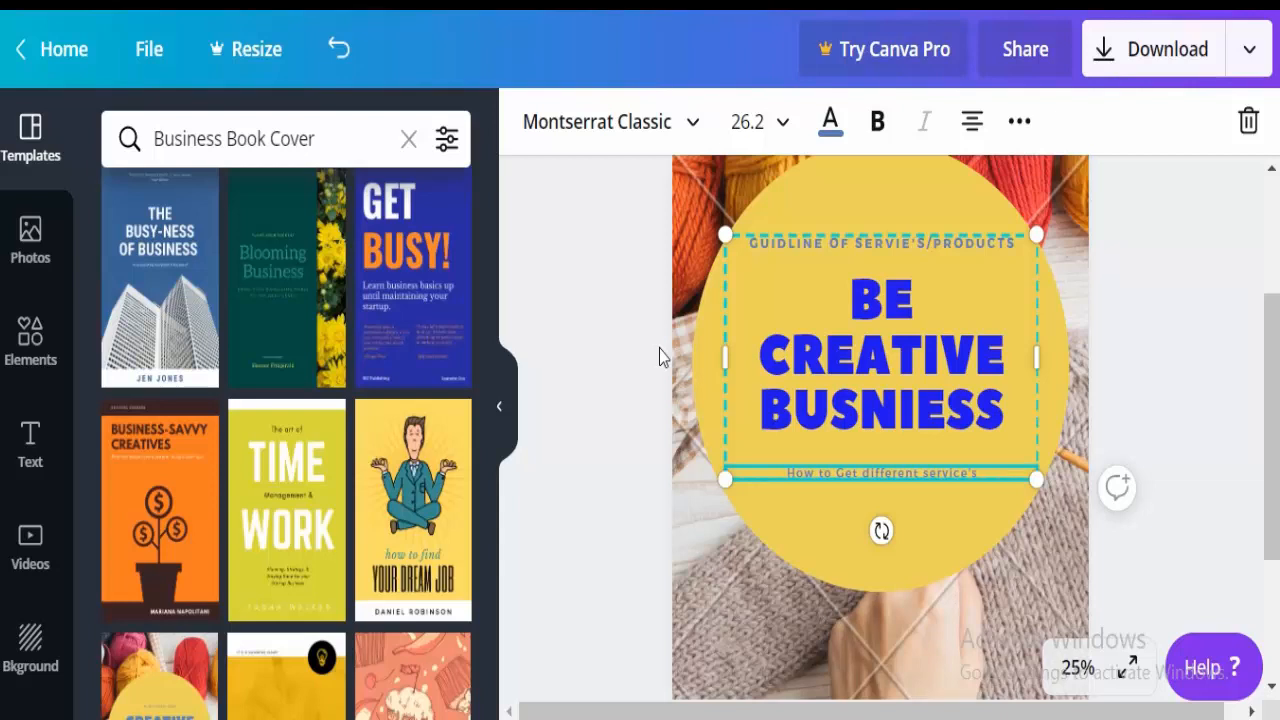
key("Return")
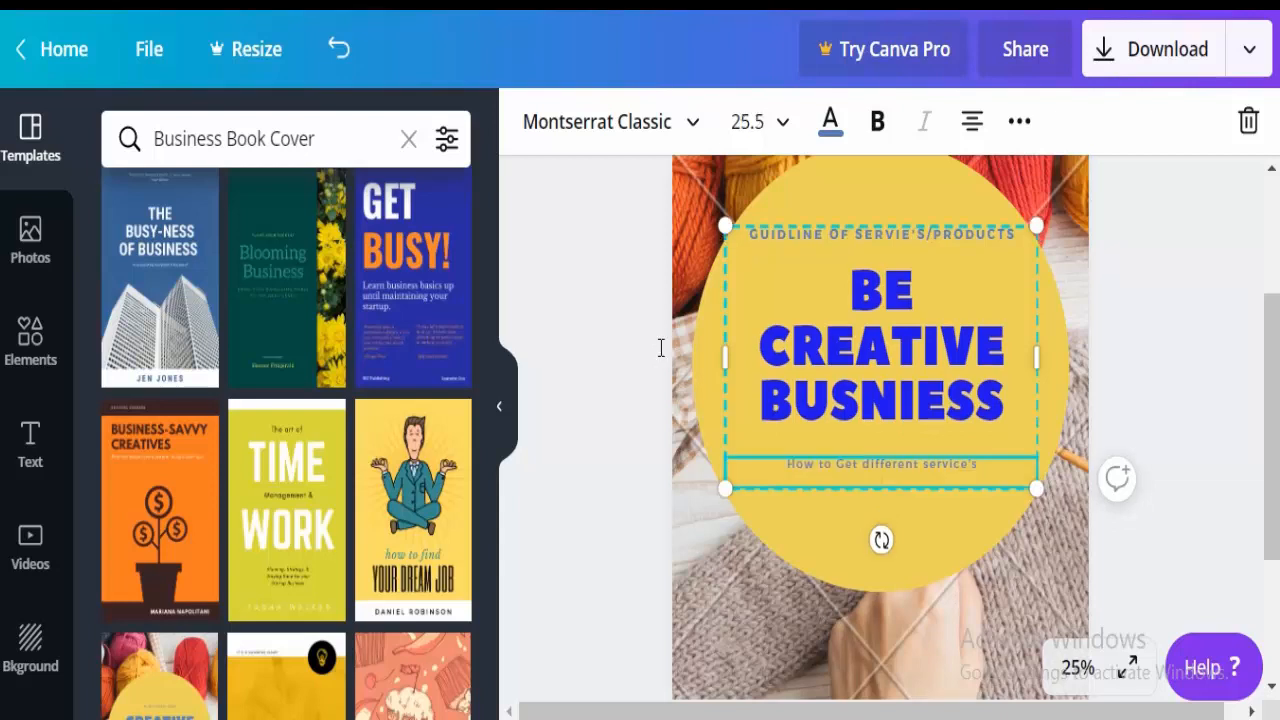
type("& products")
Make the whole subtitle bold and dark grey (#303132).
key("ctrl+a")
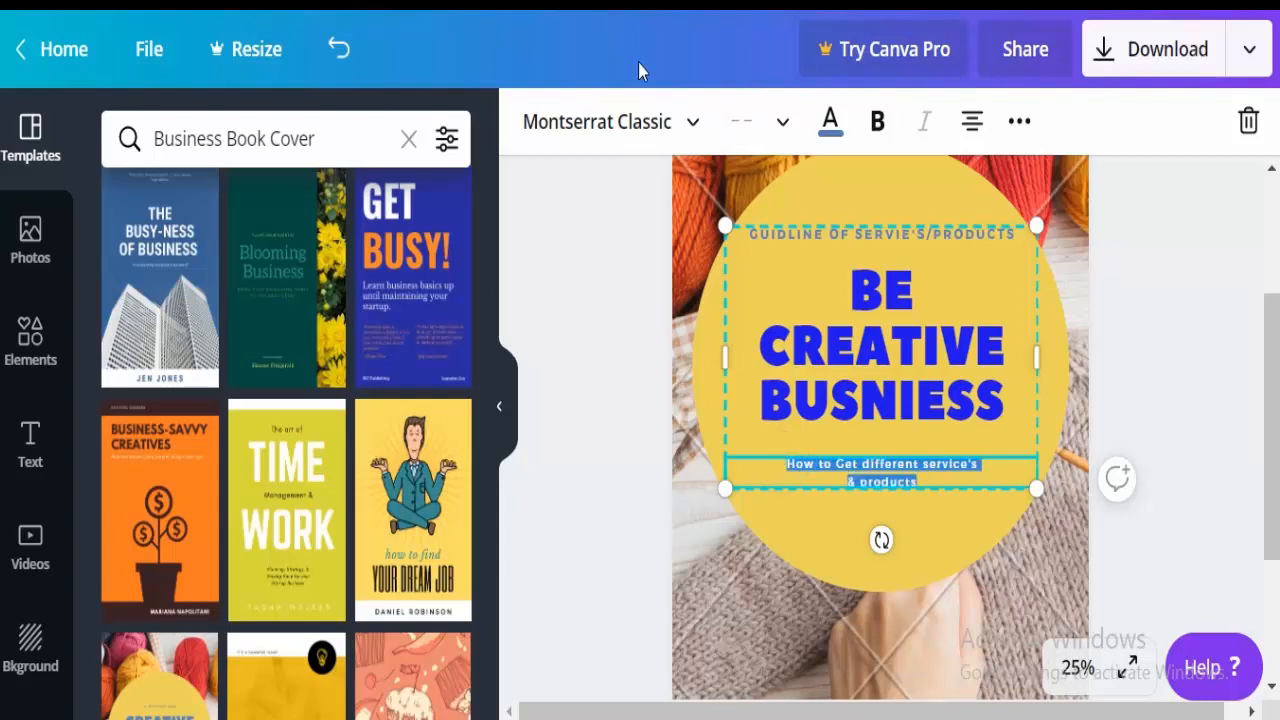
left_click(830, 121)
left_click(122, 268)
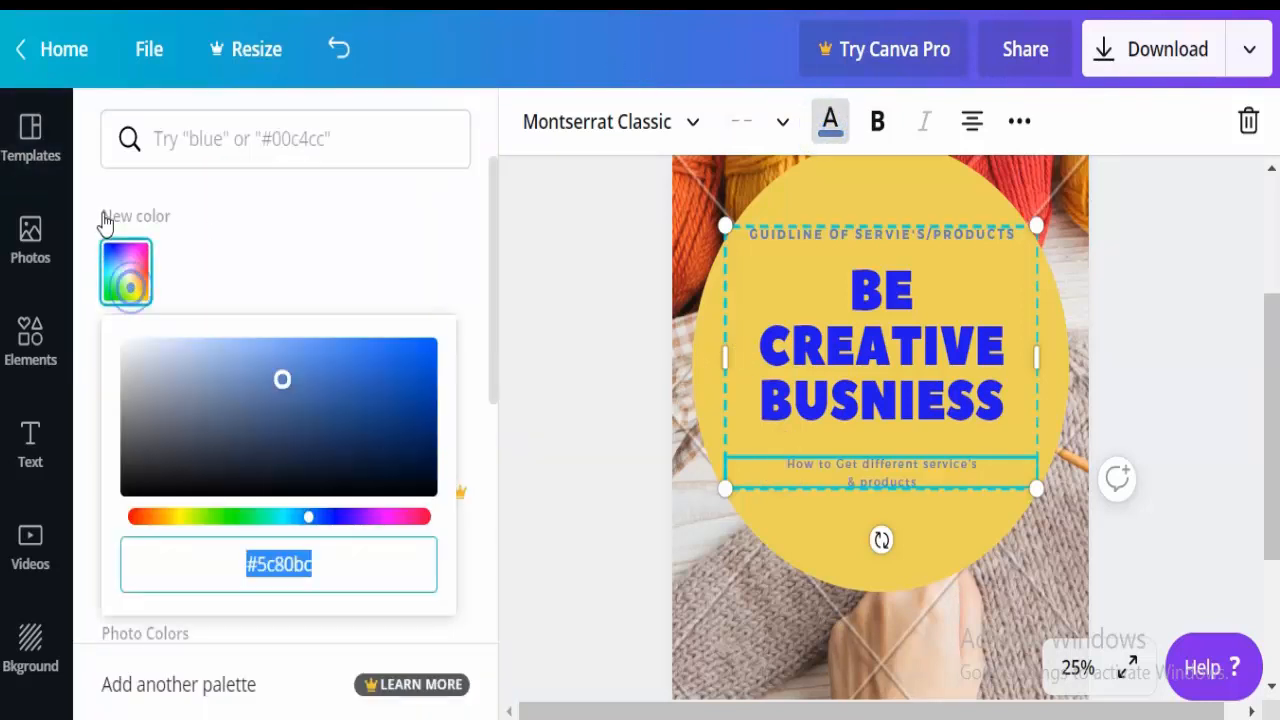
left_click(105, 368)
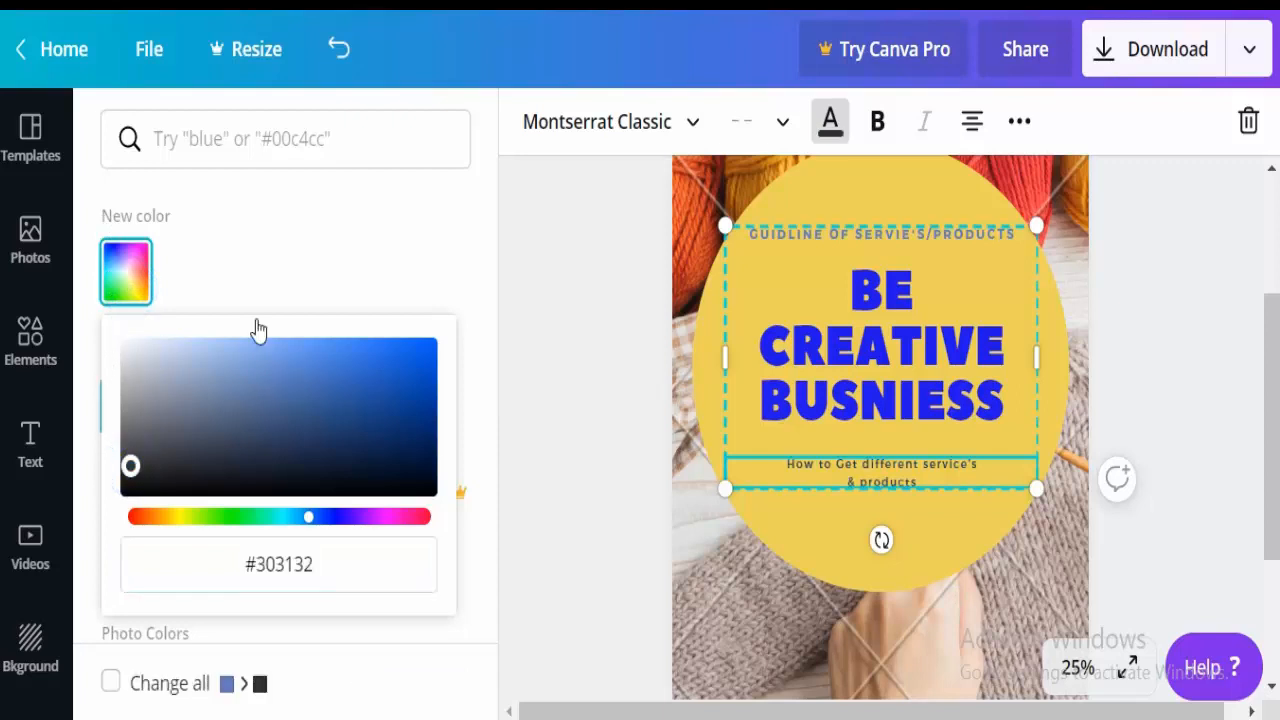
left_click(830, 121)
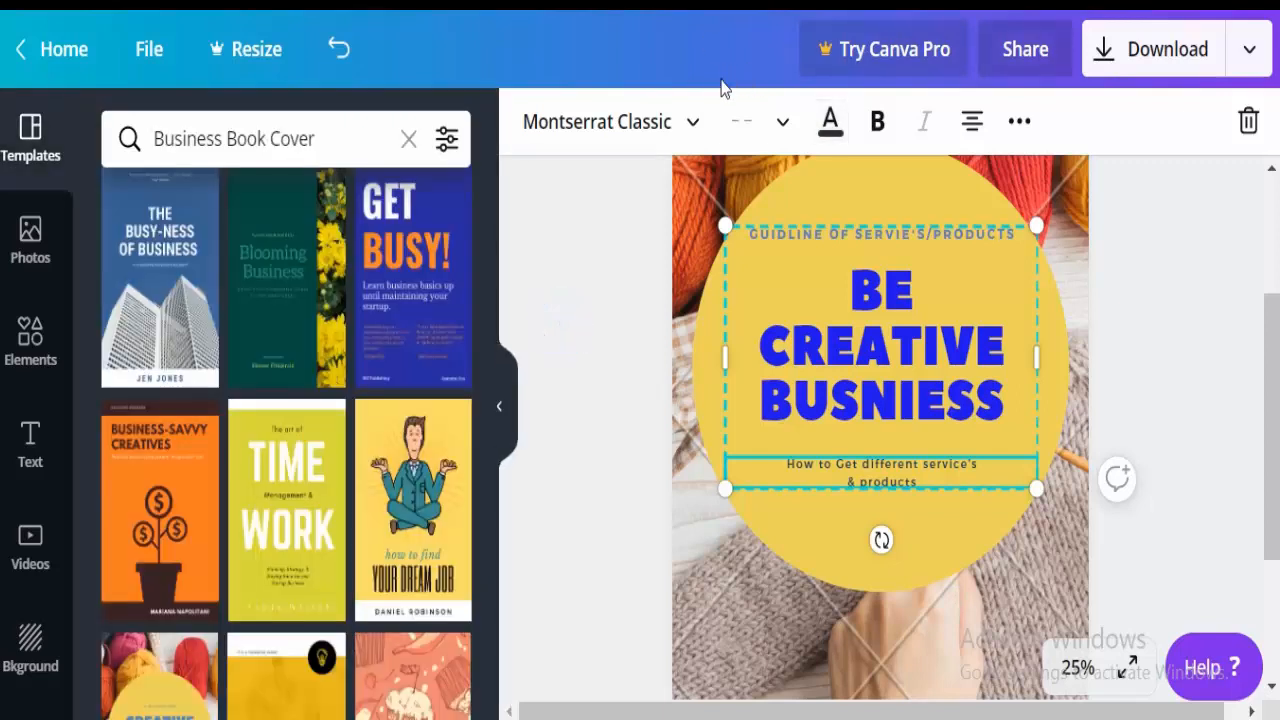
key("ctrl+b")
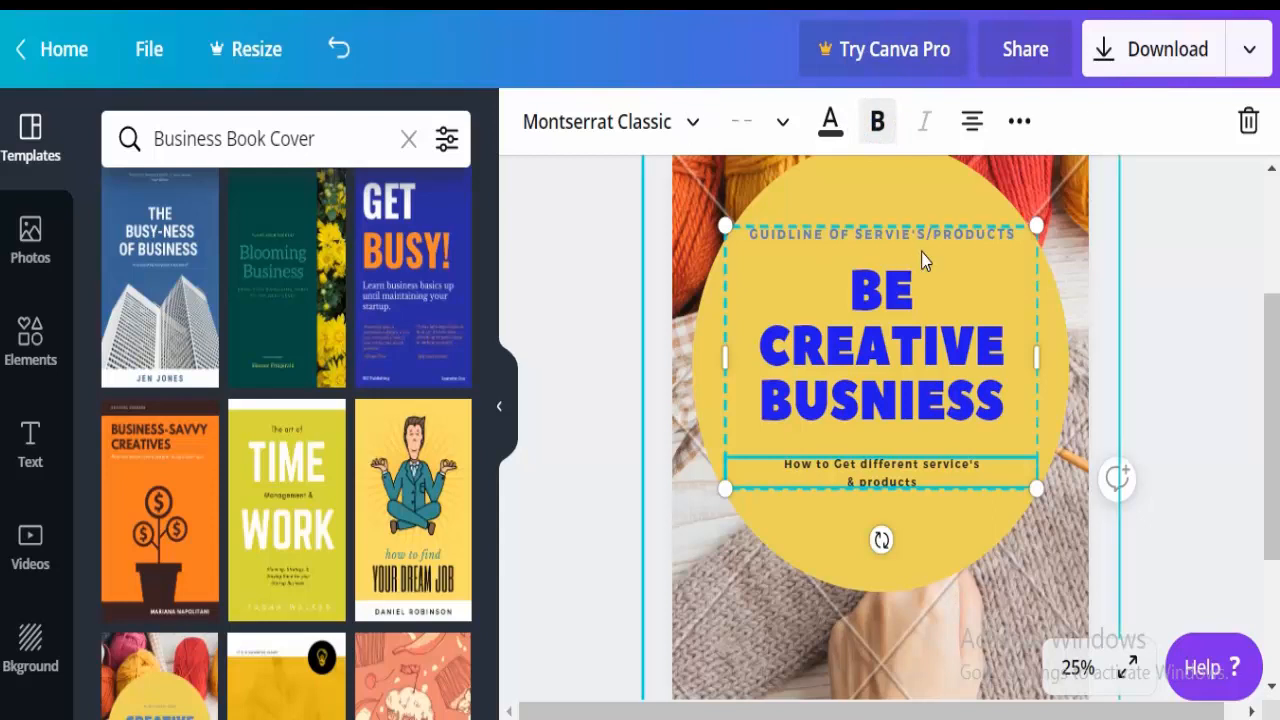
In the bottom author line, replace the name after BY with the new author's name.
left_click(1166, 349)
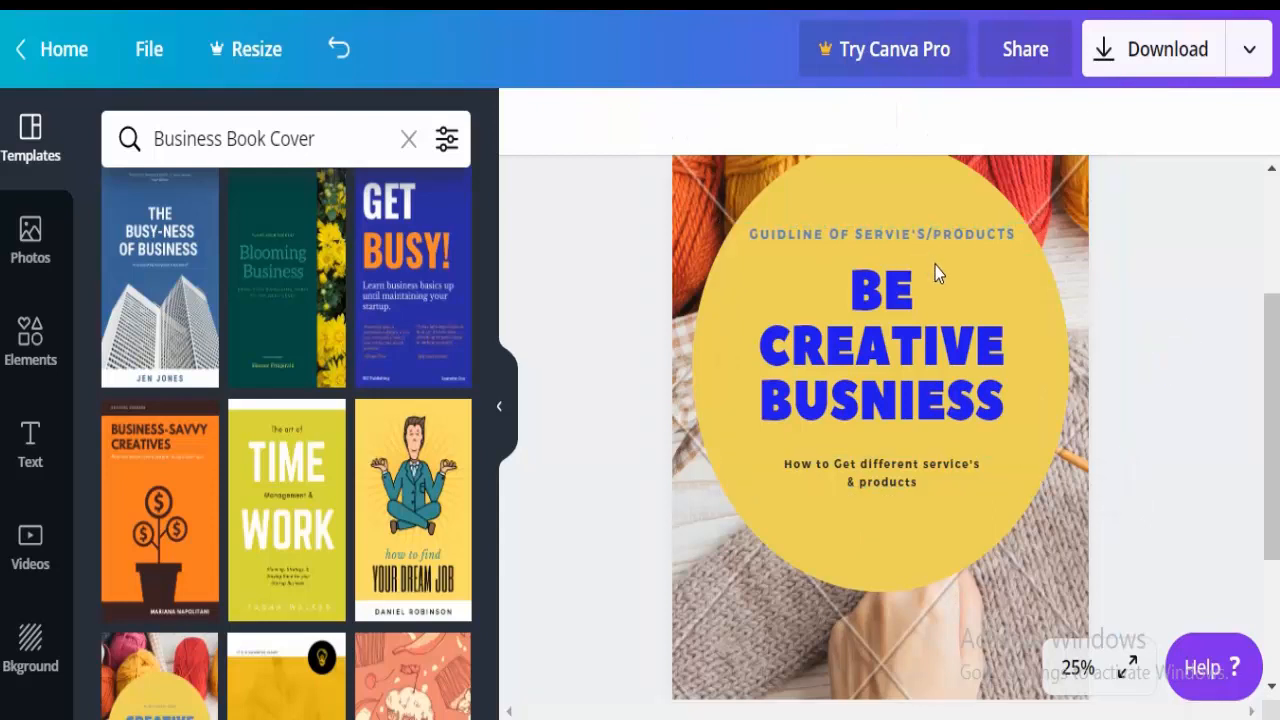
scroll(1020, 314, "down", 3)
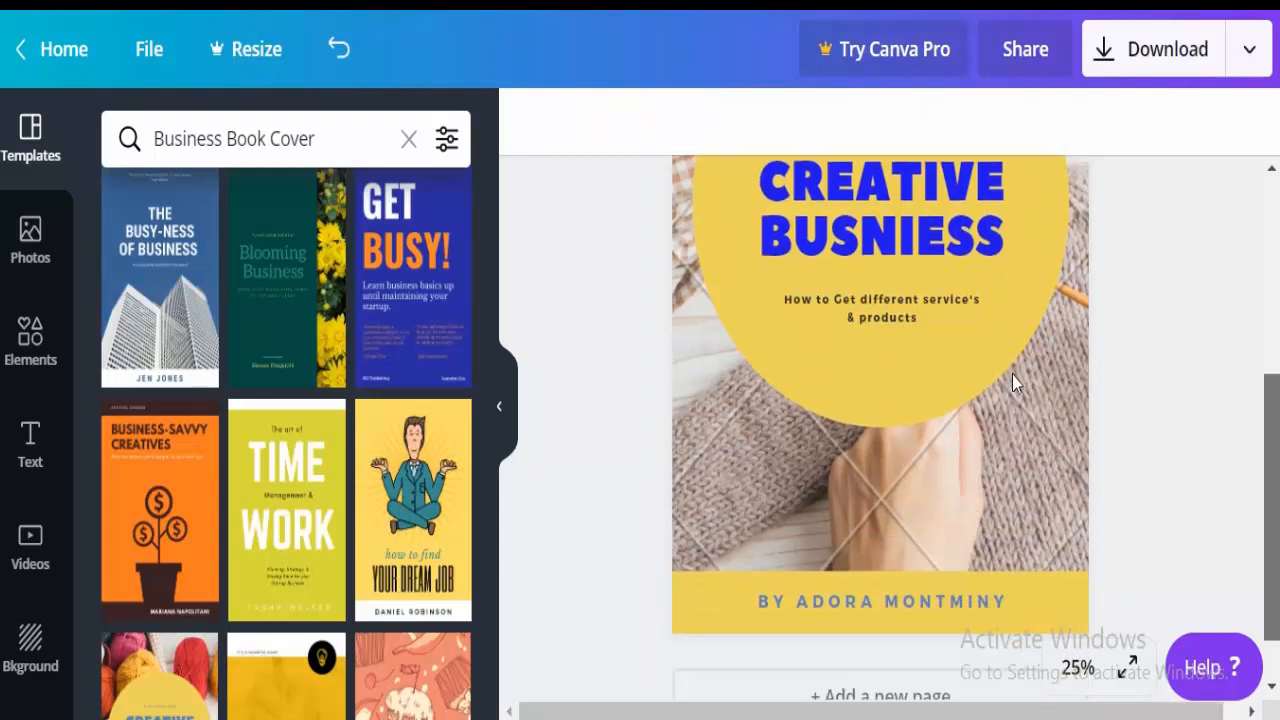
scroll(1012, 380, "down", 1)
left_click(895, 530)
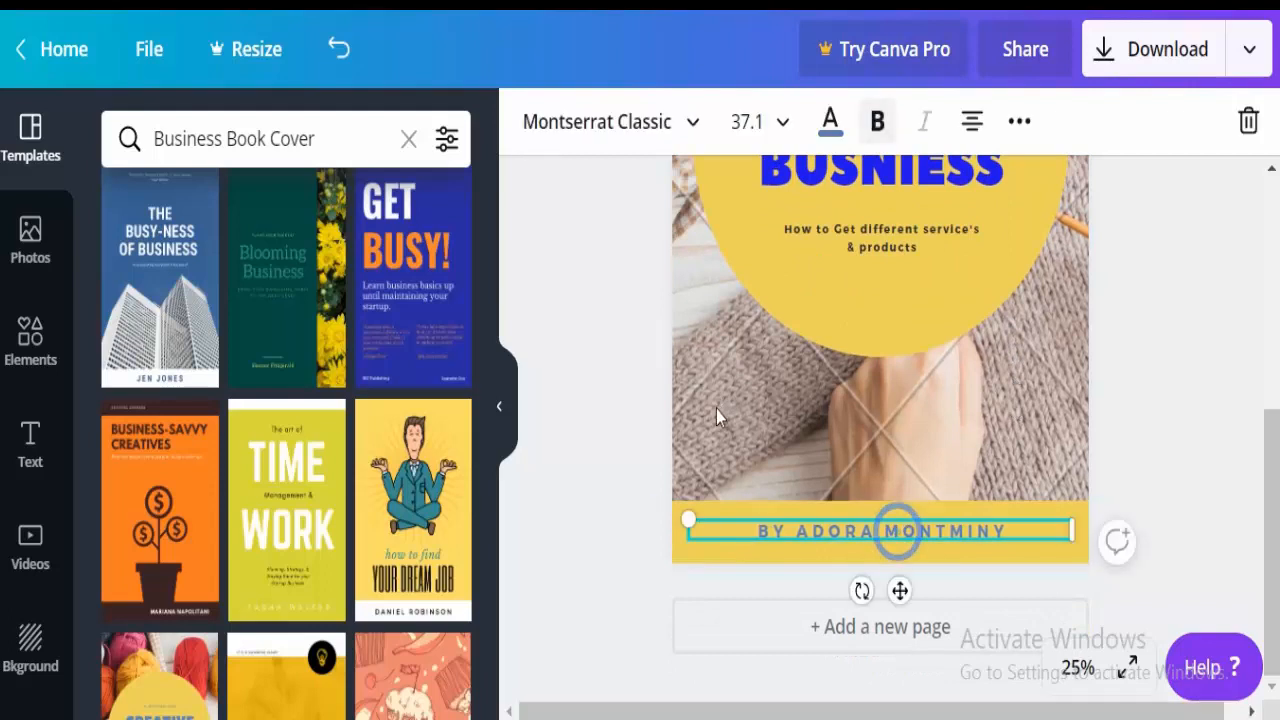
left_click(928, 532)
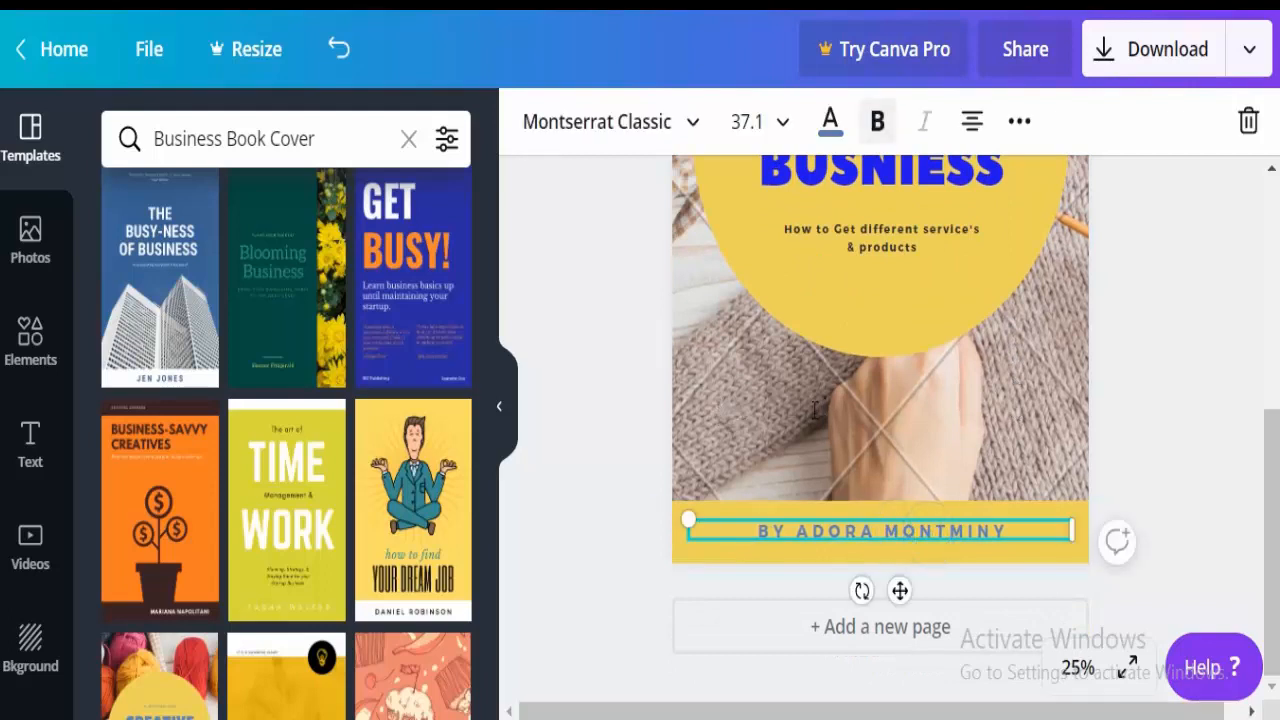
left_click_drag(1008, 531, 796, 531)
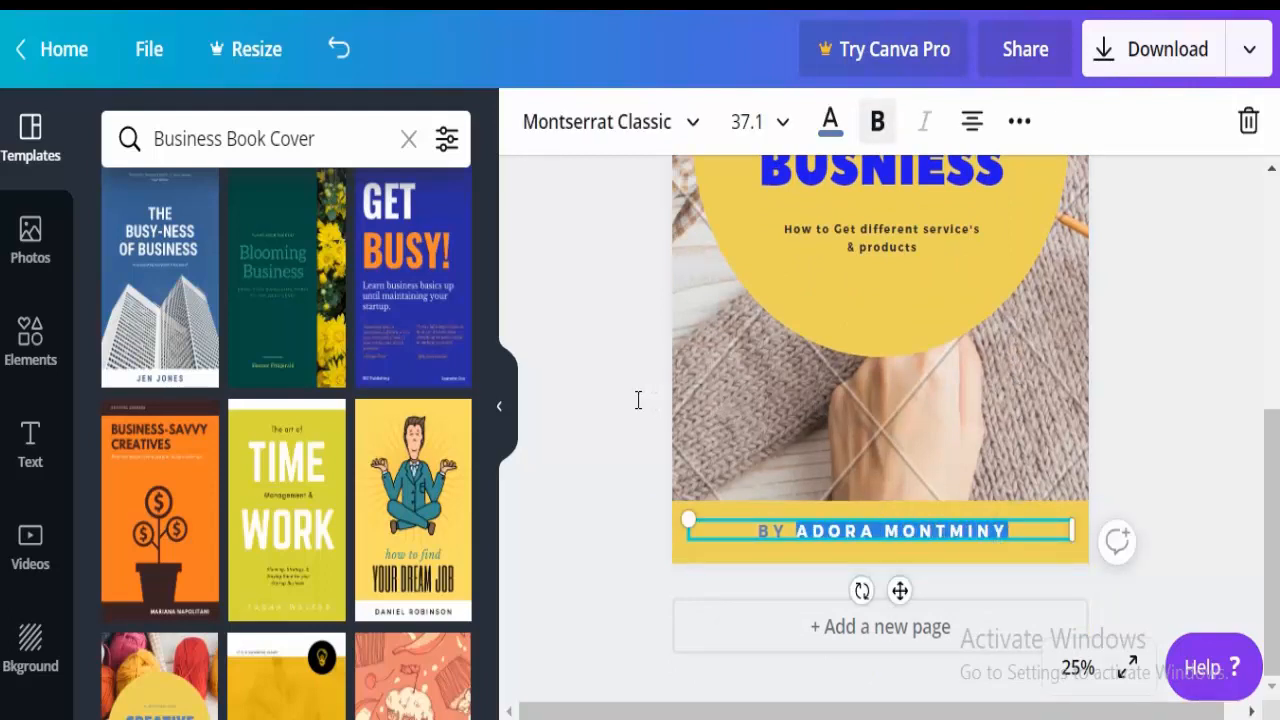
key("BackSpace")
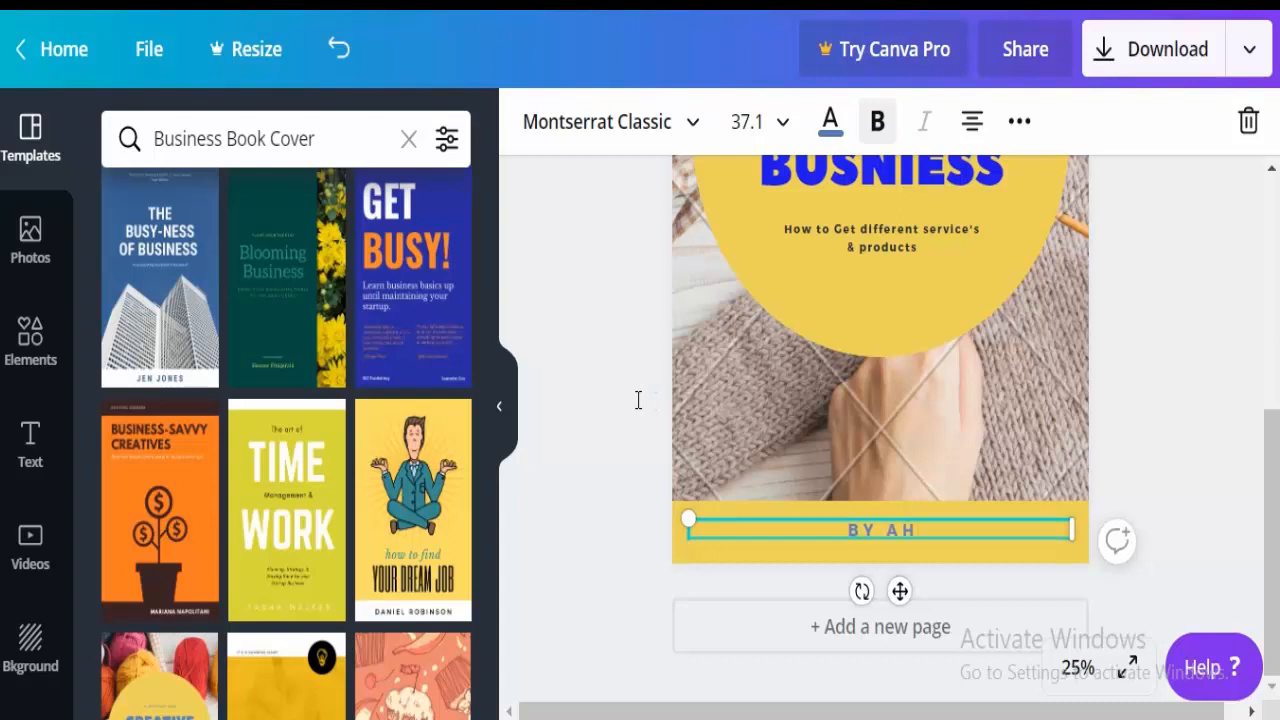
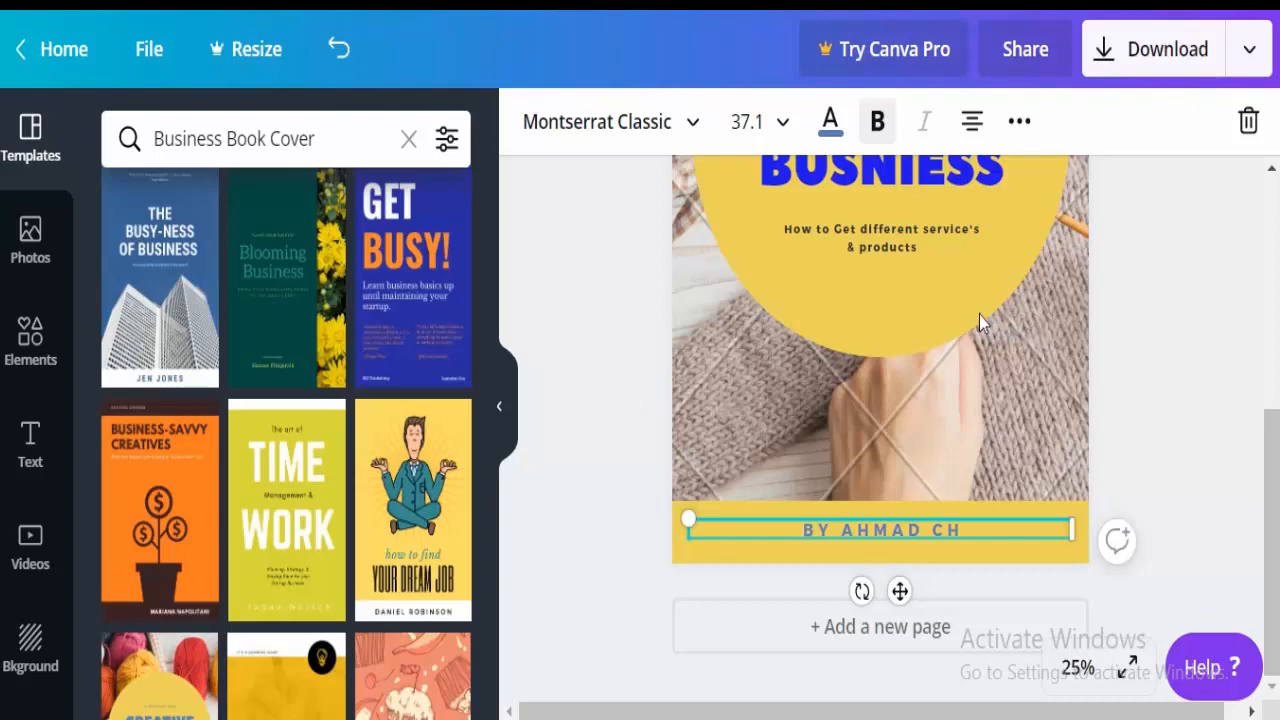
left_click(1226, 414)
scroll(1020, 345, "up", 5)
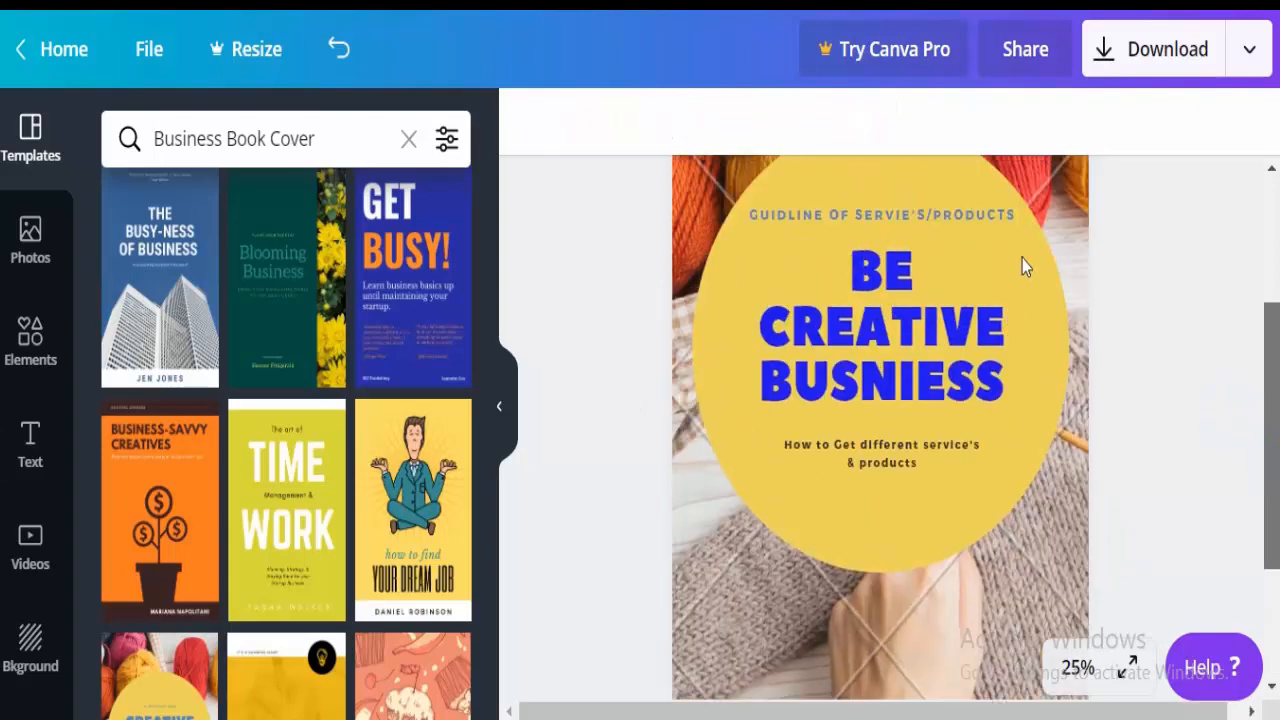
scroll(1017, 271, "down", 3)
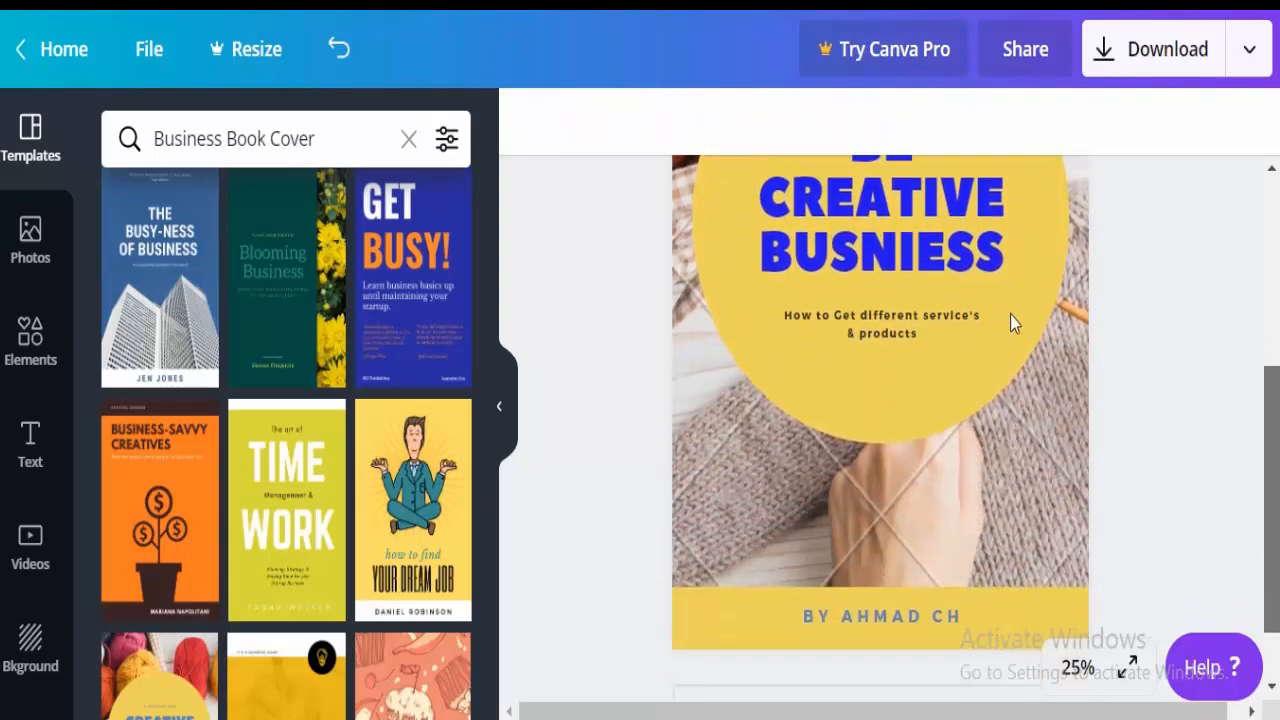
scroll(1014, 293, "up", 1)
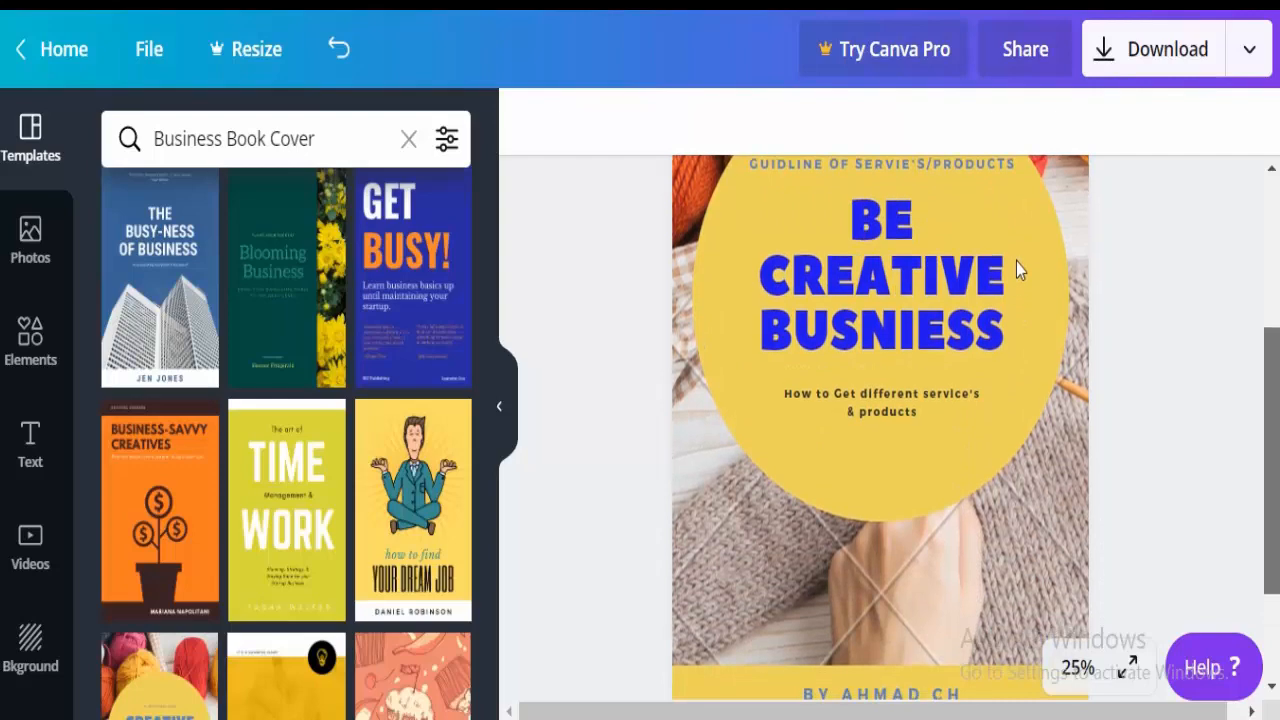
scroll(1016, 262, "up", 3)
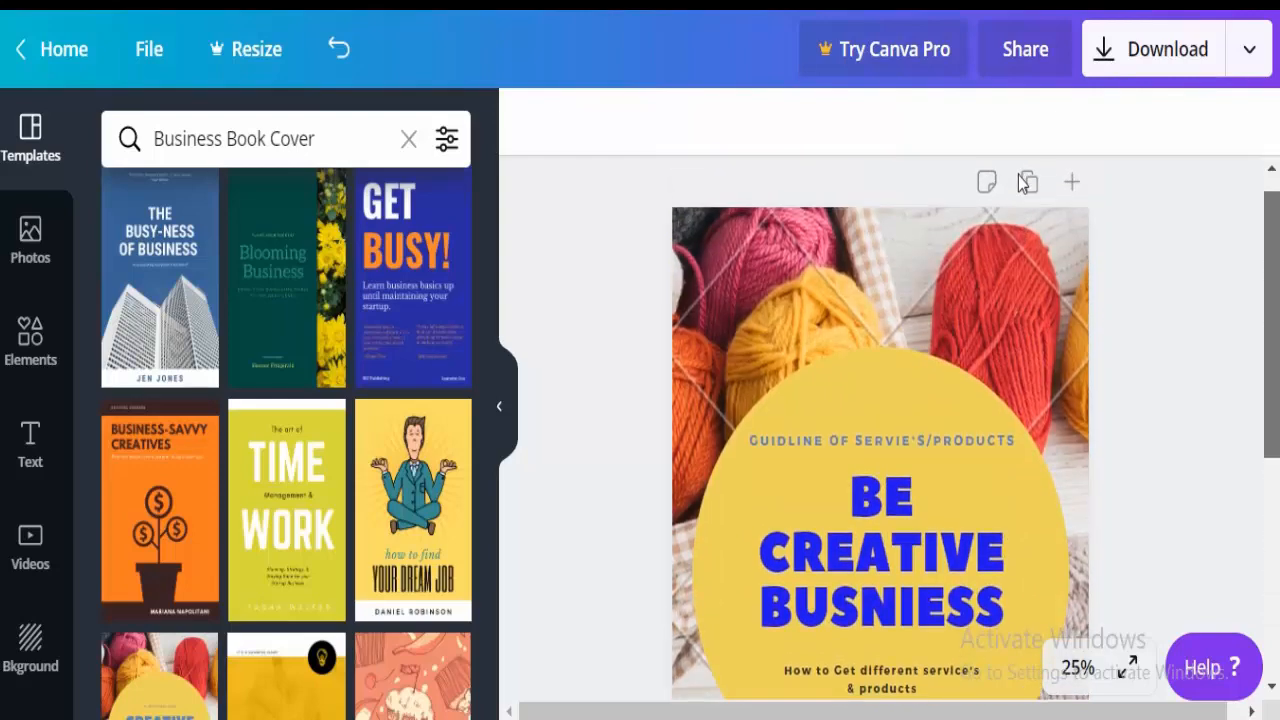
scroll(1015, 205, "down", 3)
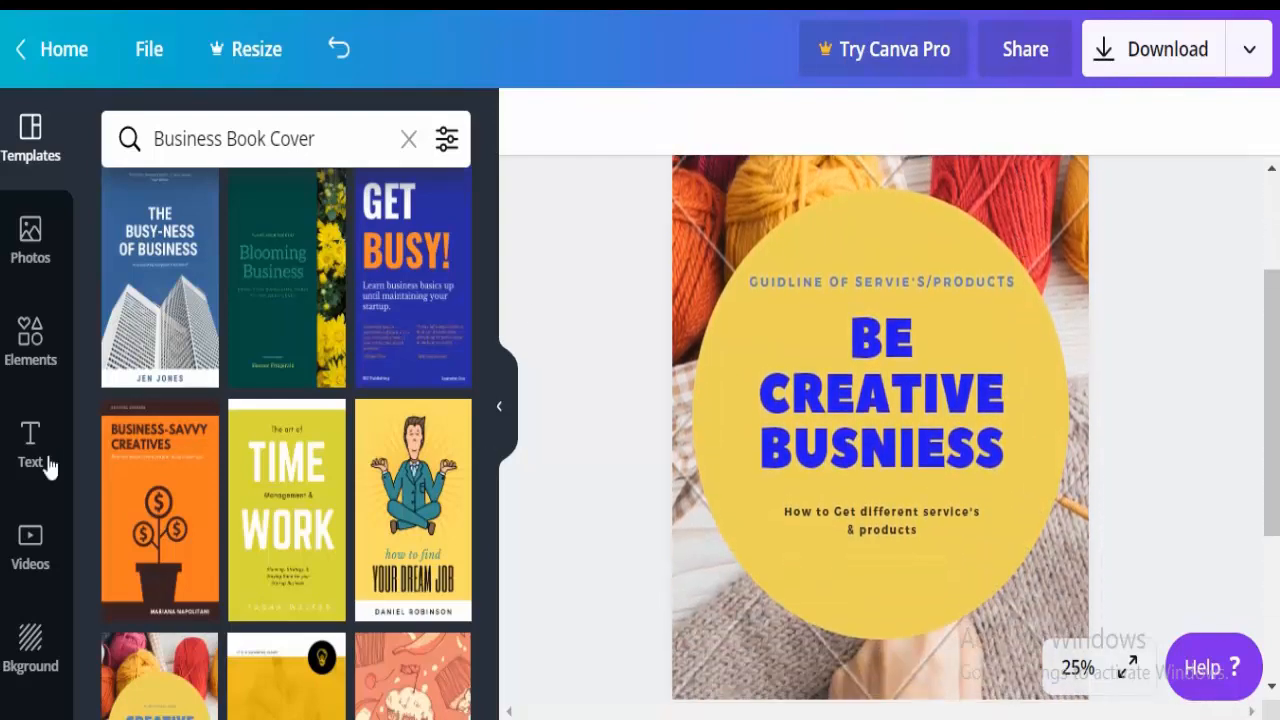
scroll(393, 443, "down", 5)
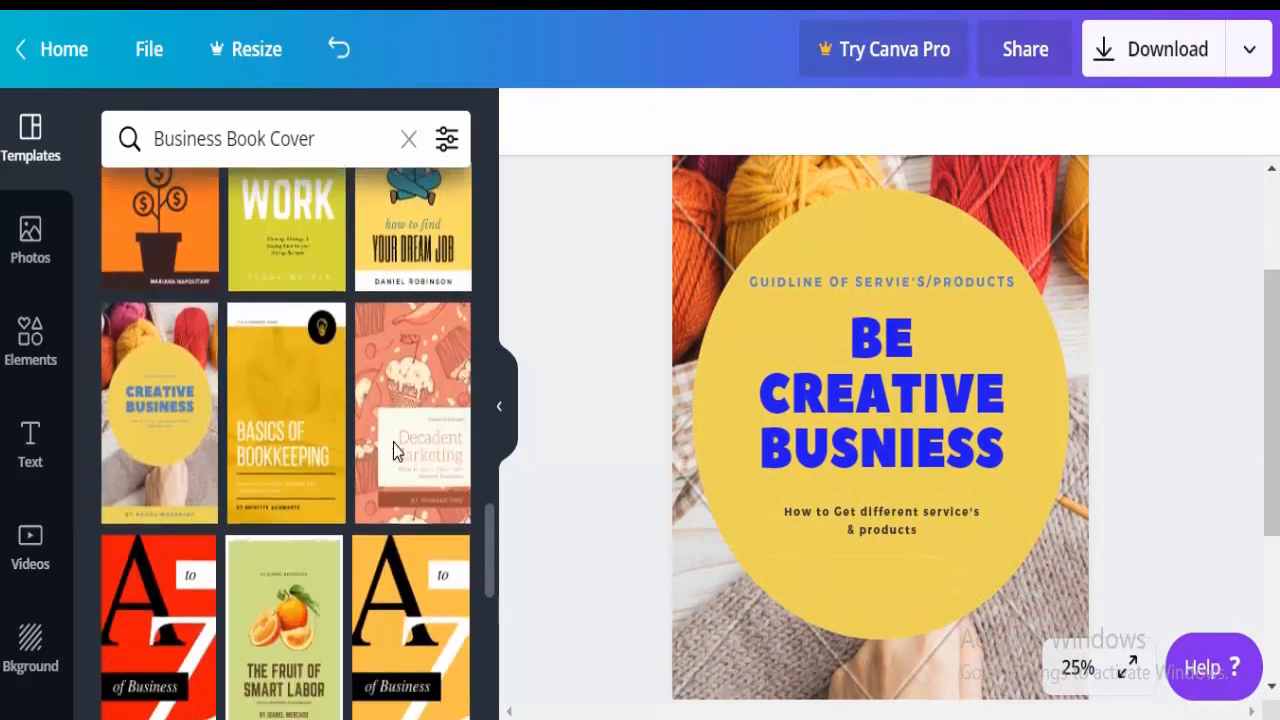
left_click(762, 242)
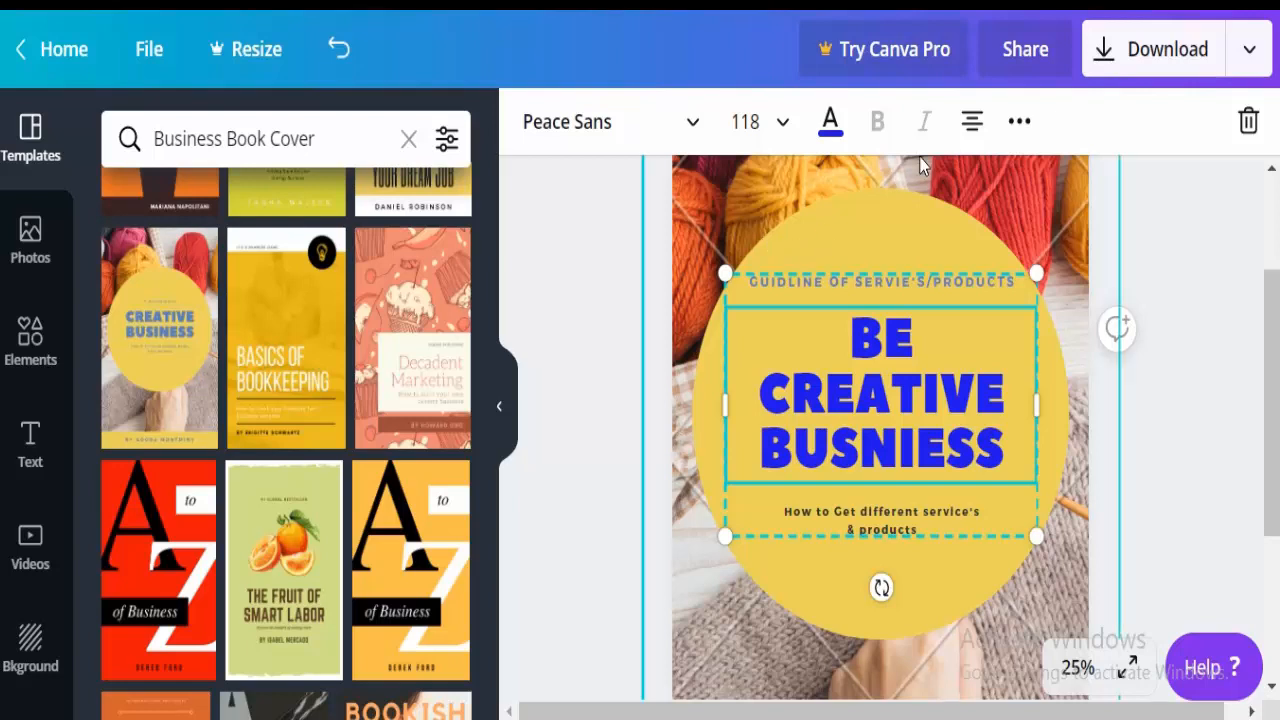
Switch the download file type from PDF Standard to PNG (1410 x 2250 px).
left_click(1149, 214)
left_click(1190, 54)
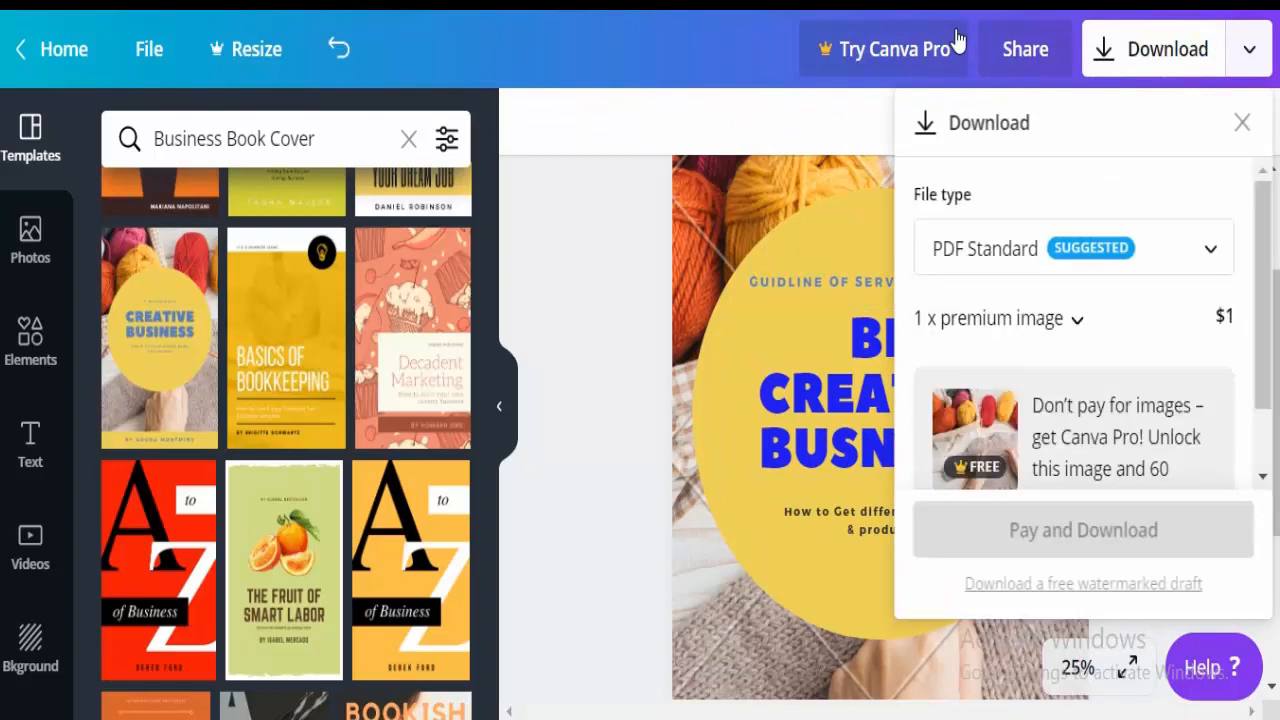
left_click(934, 224)
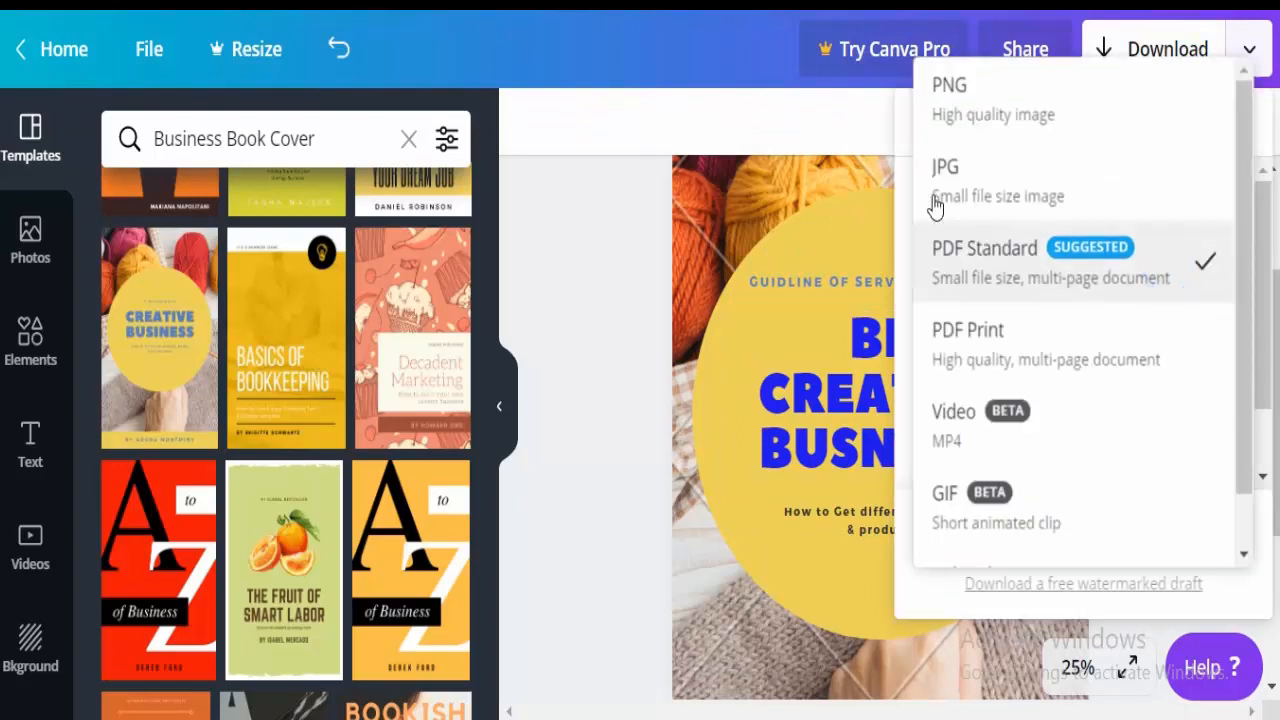
left_click(1106, 106)
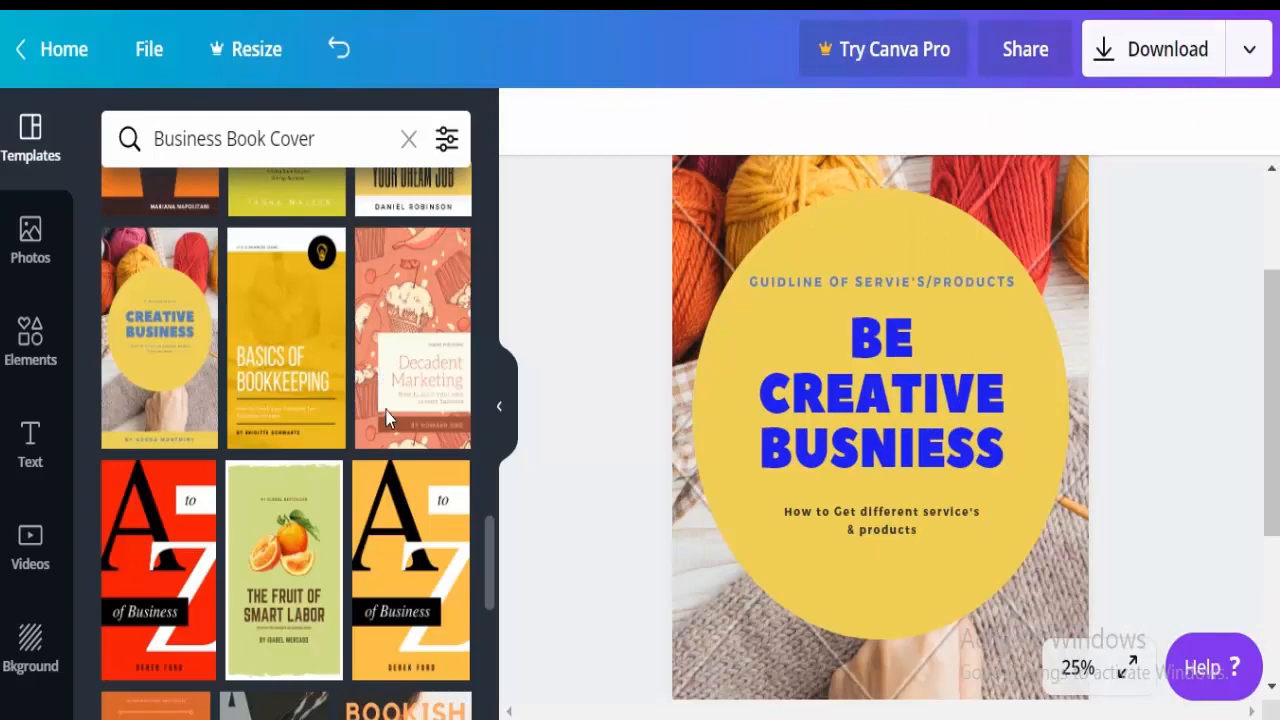
Add the grey Small Business Leaders cover template as a new second page.
scroll(392, 424, "up", 5)
scroll(393, 363, "down", 5)
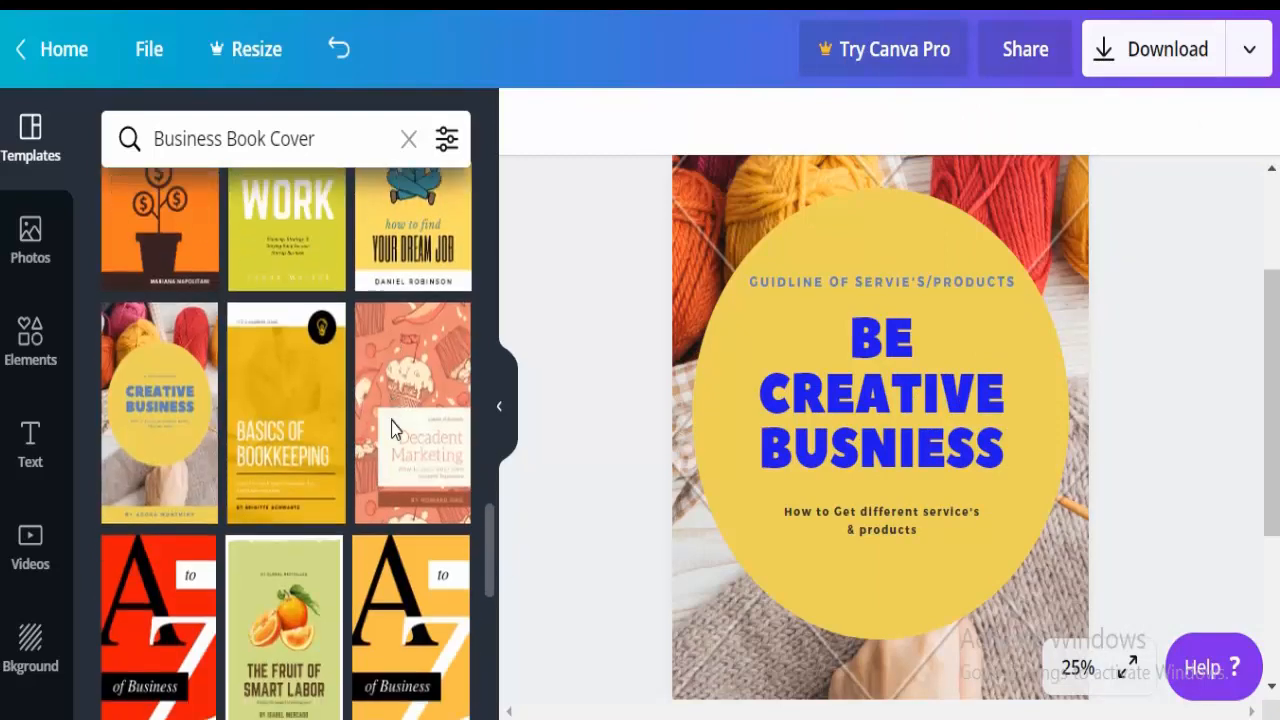
scroll(400, 300, "up", 10)
scroll(406, 200, "down", 4)
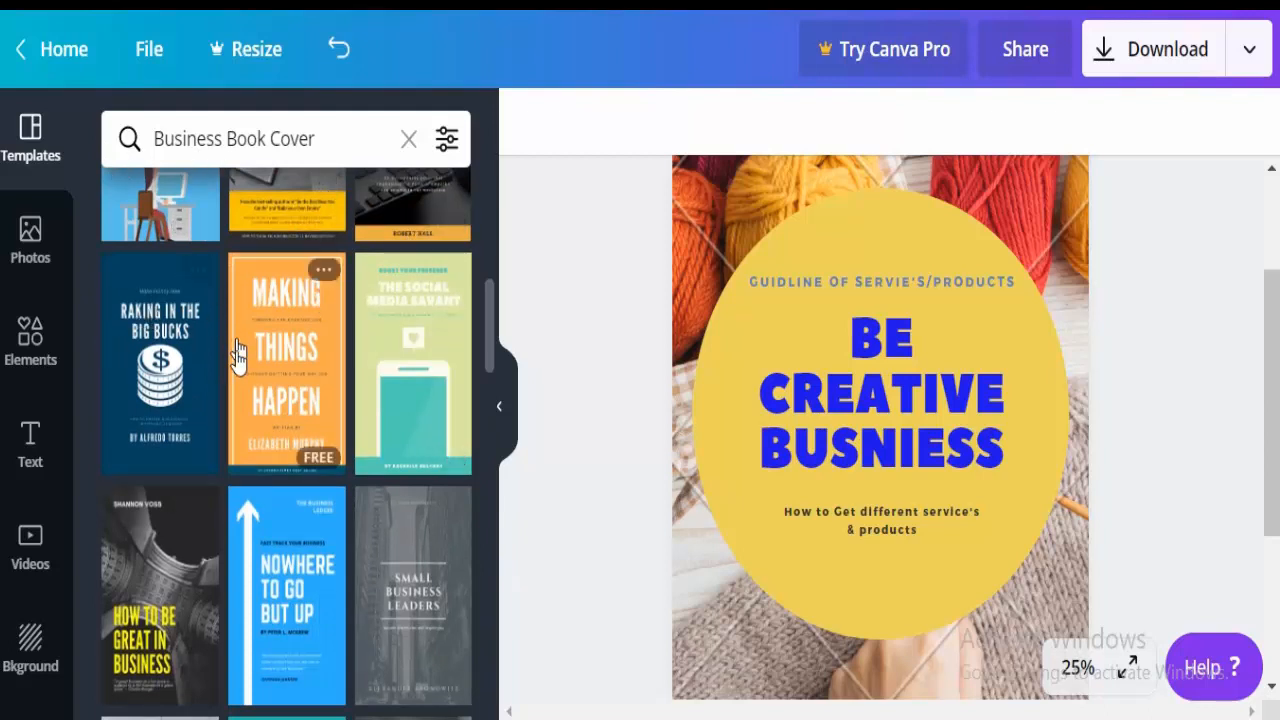
left_click(321, 464)
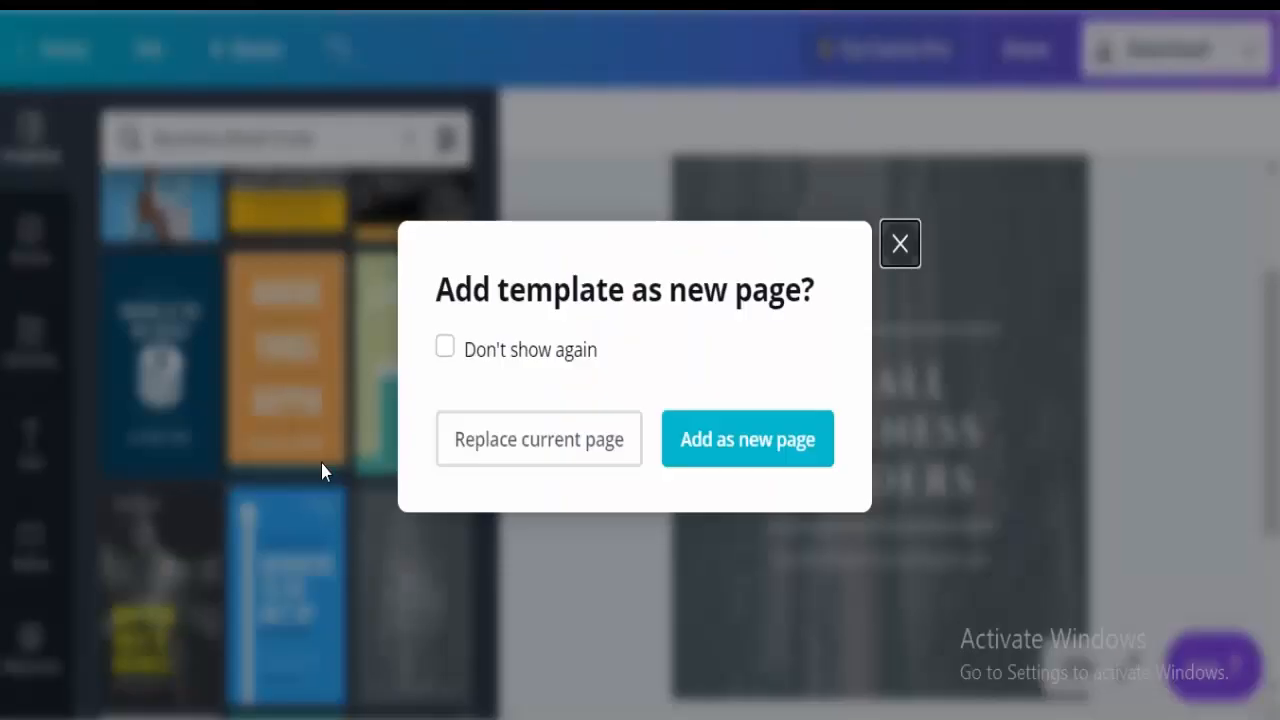
left_click(721, 456)
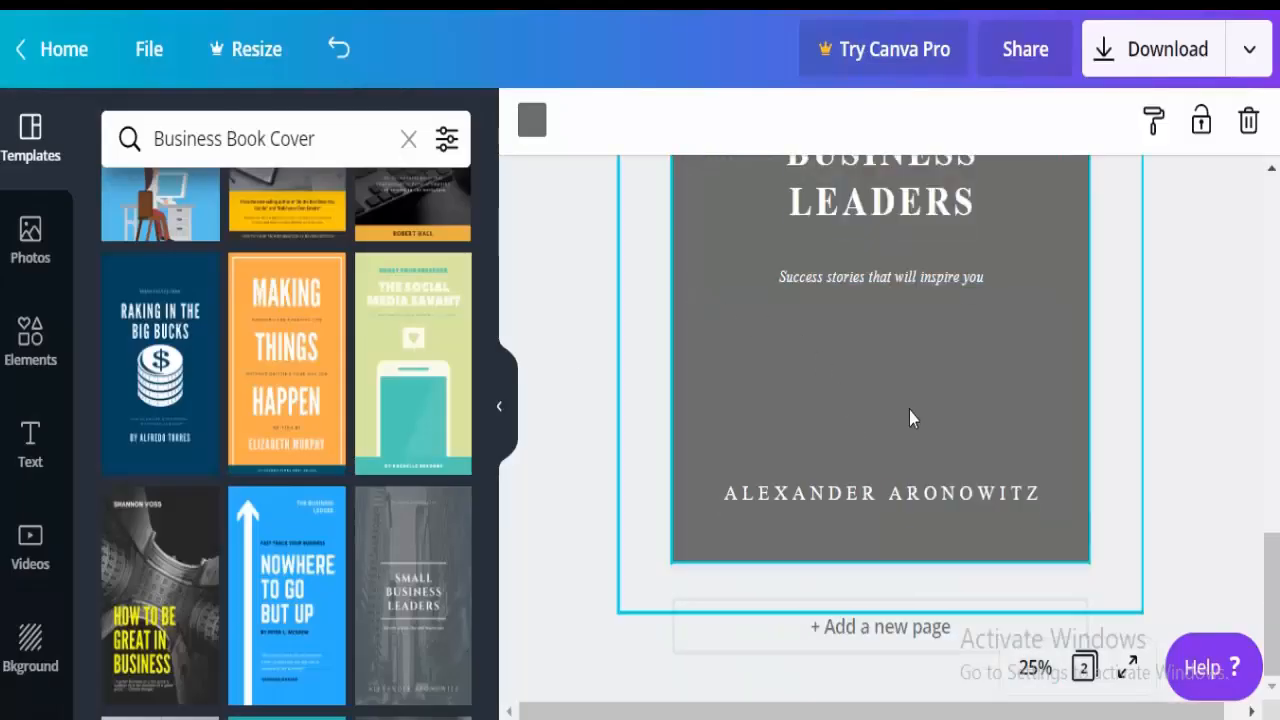
Bring page 2 into view, then select and deselect its background image.
scroll(1022, 430, "up", 4)
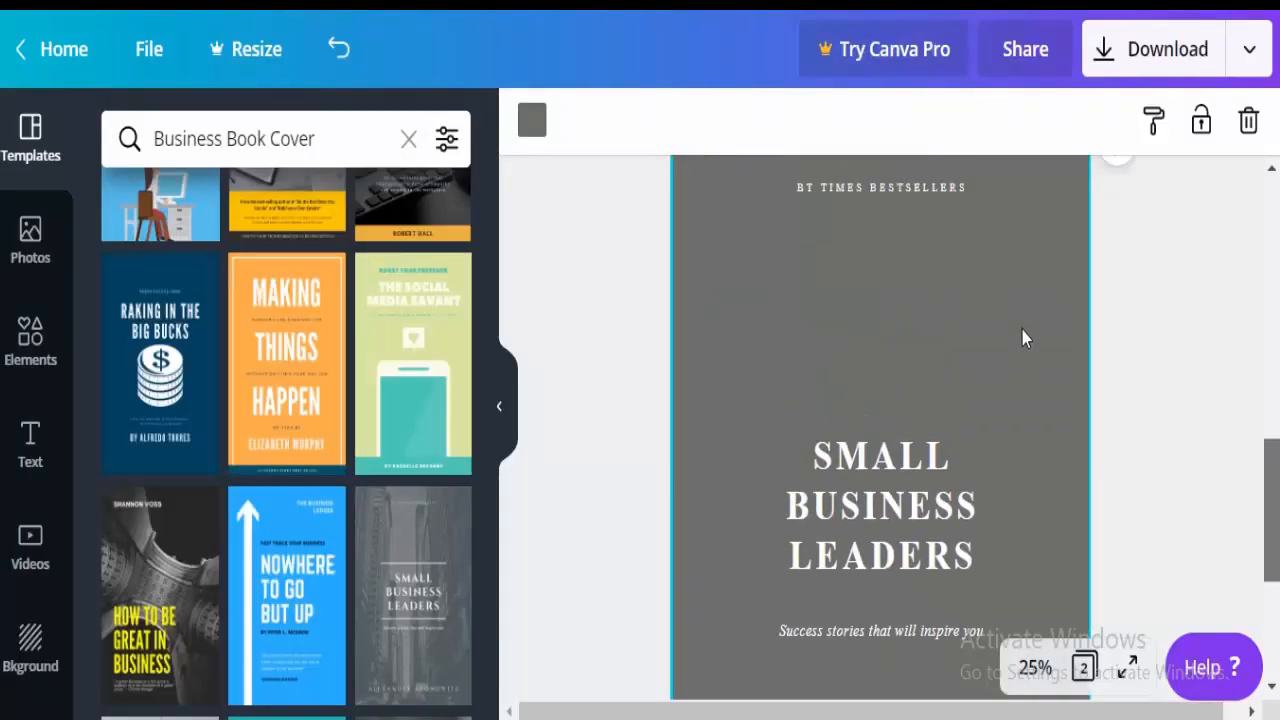
scroll(1022, 338, "up", 2)
scroll(1020, 350, "down", 3)
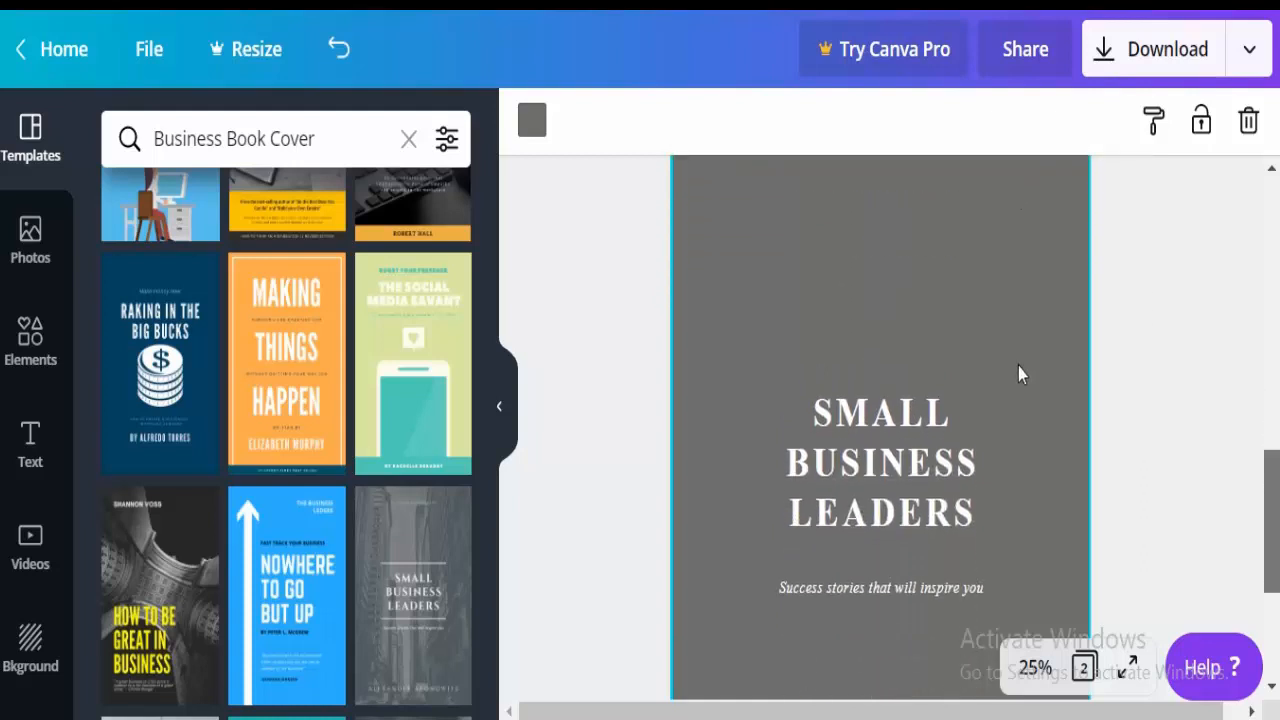
left_click(752, 244)
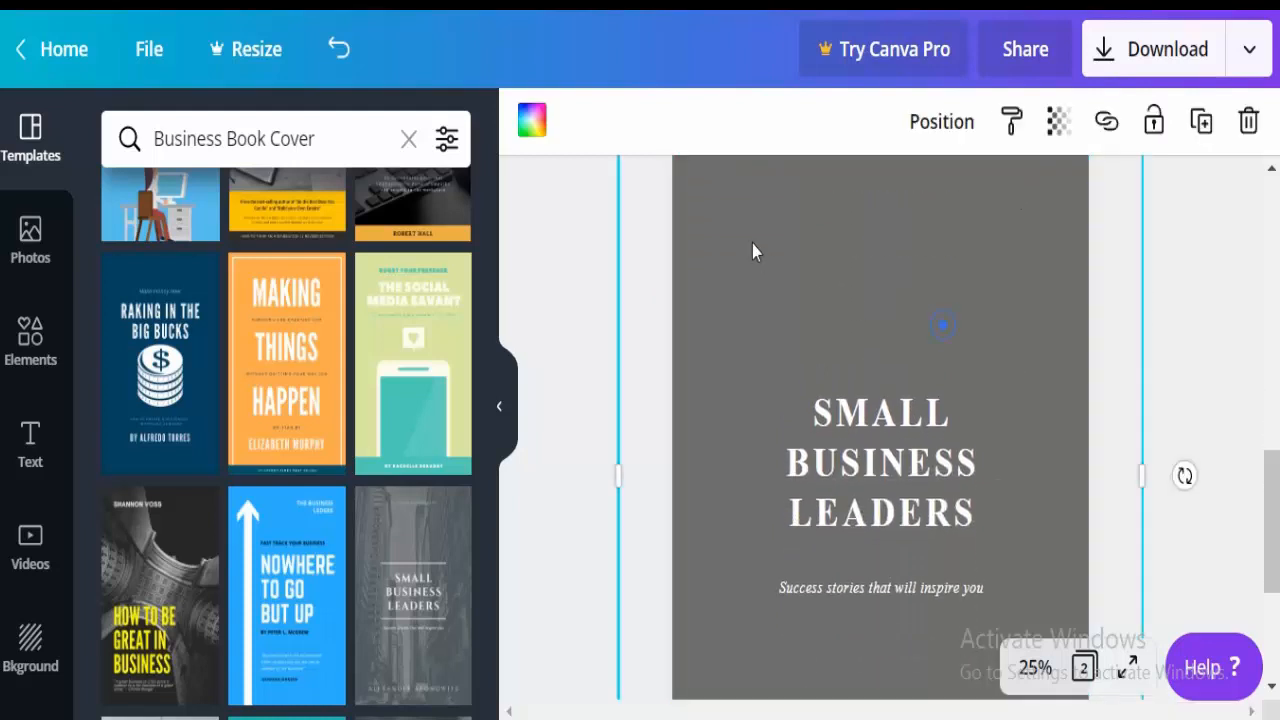
key("Escape")
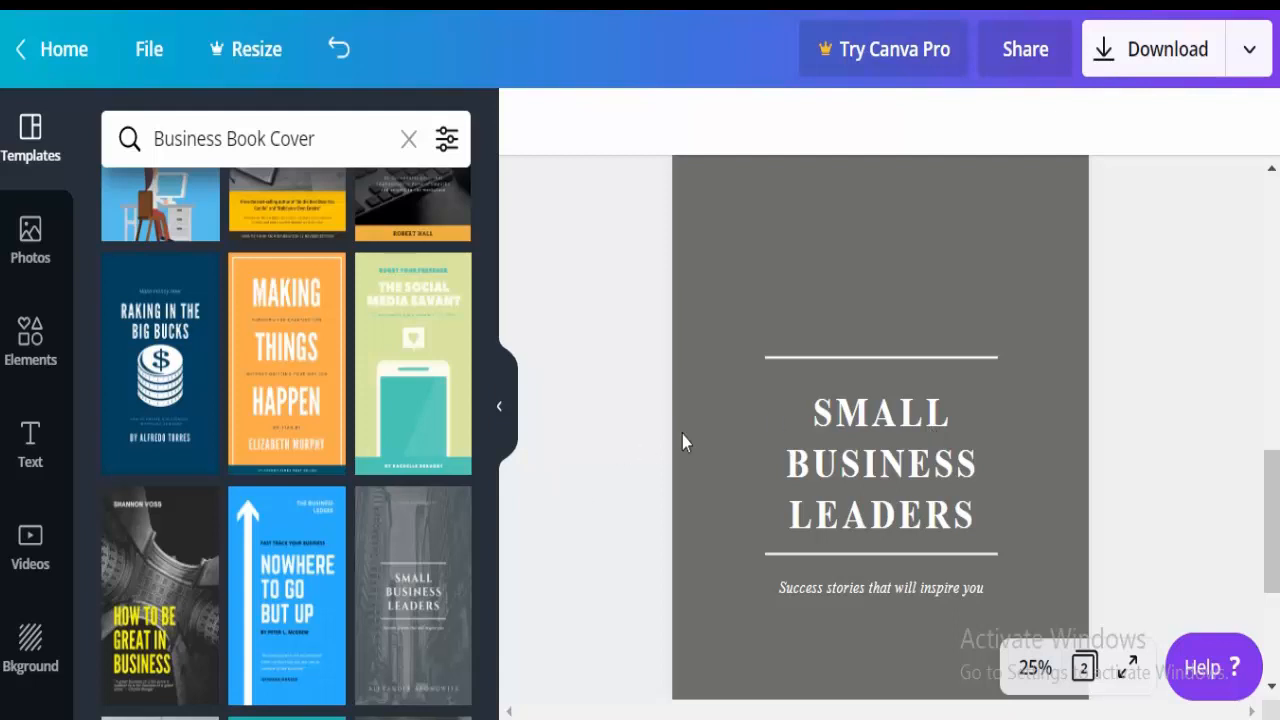
Replace SMALL with BE CREATIVE and drop LEADERS, correcting the mistyped letters.
left_click(705, 420)
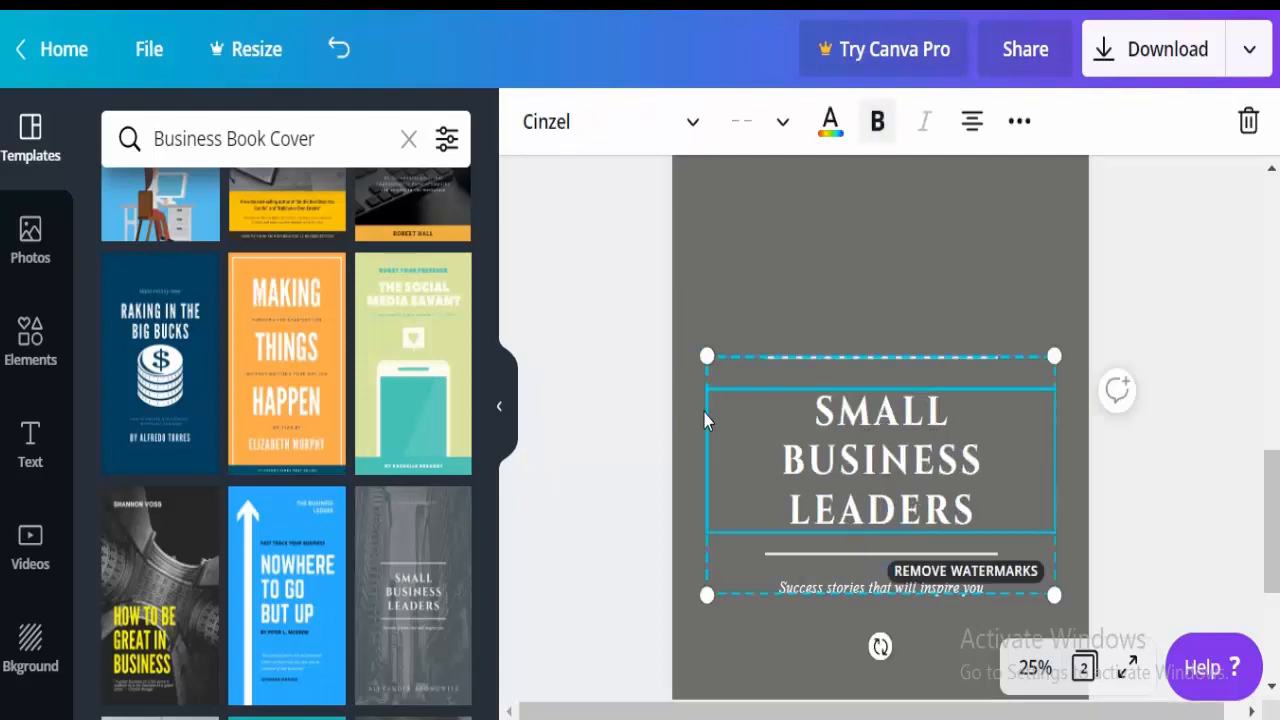
left_click(649, 311)
left_click_drag(650, 311, 765, 310)
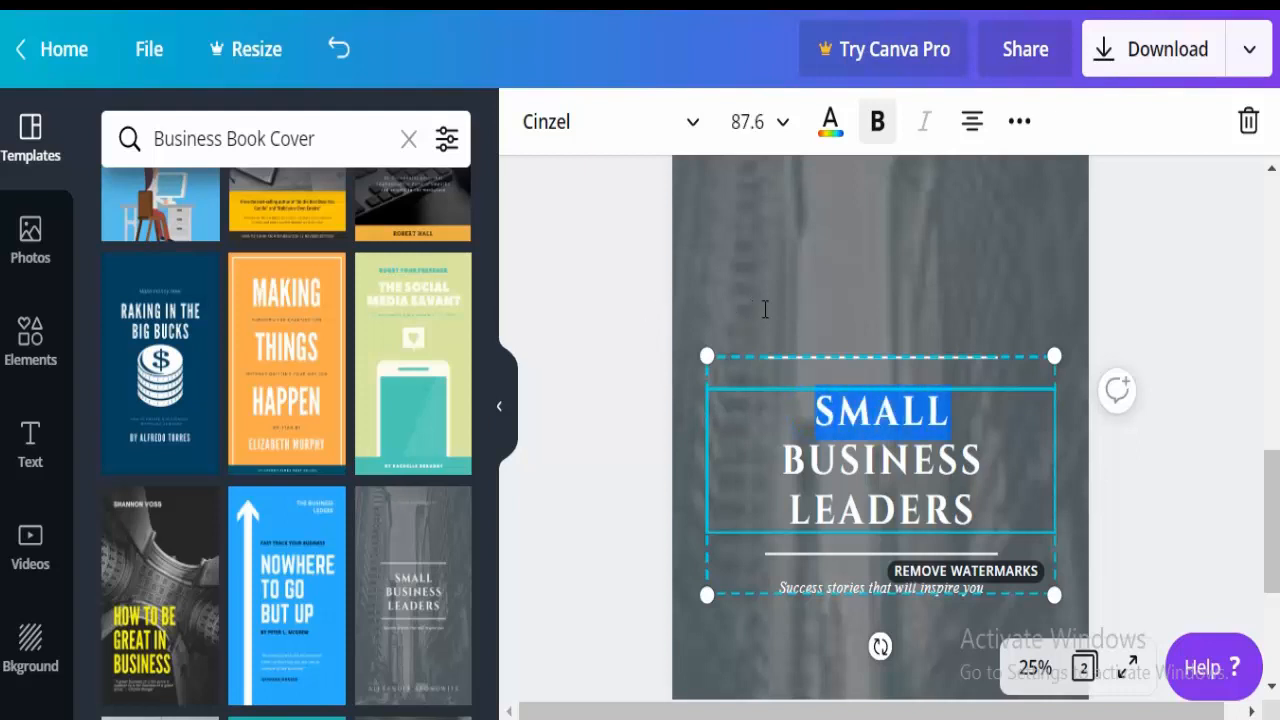
key("BackSpace")
type("B")
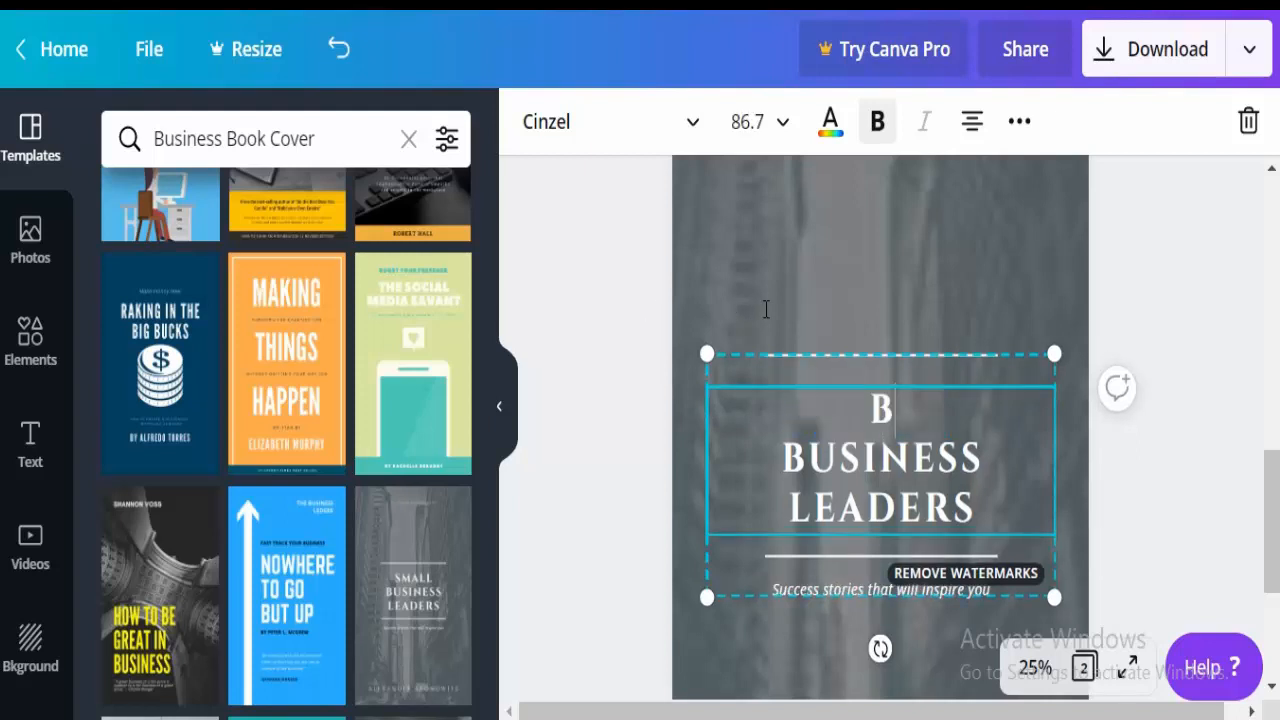
type("E C")
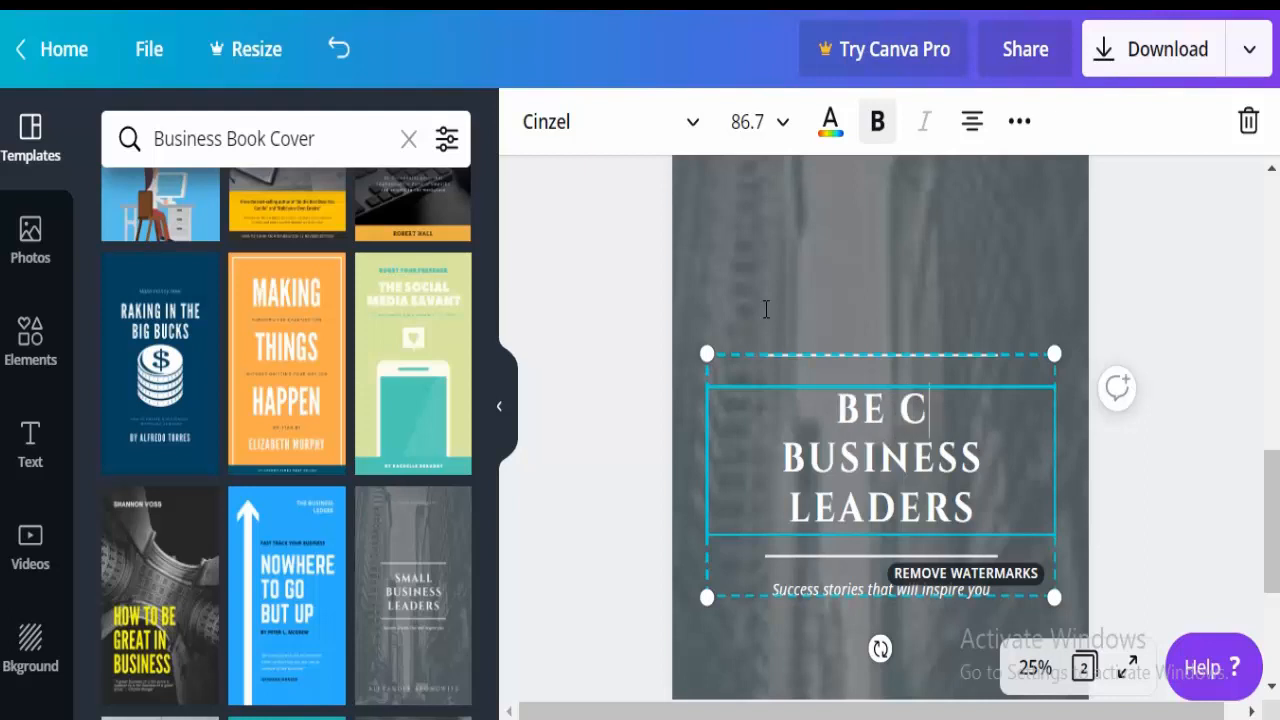
type("REAYIV BUSINE")
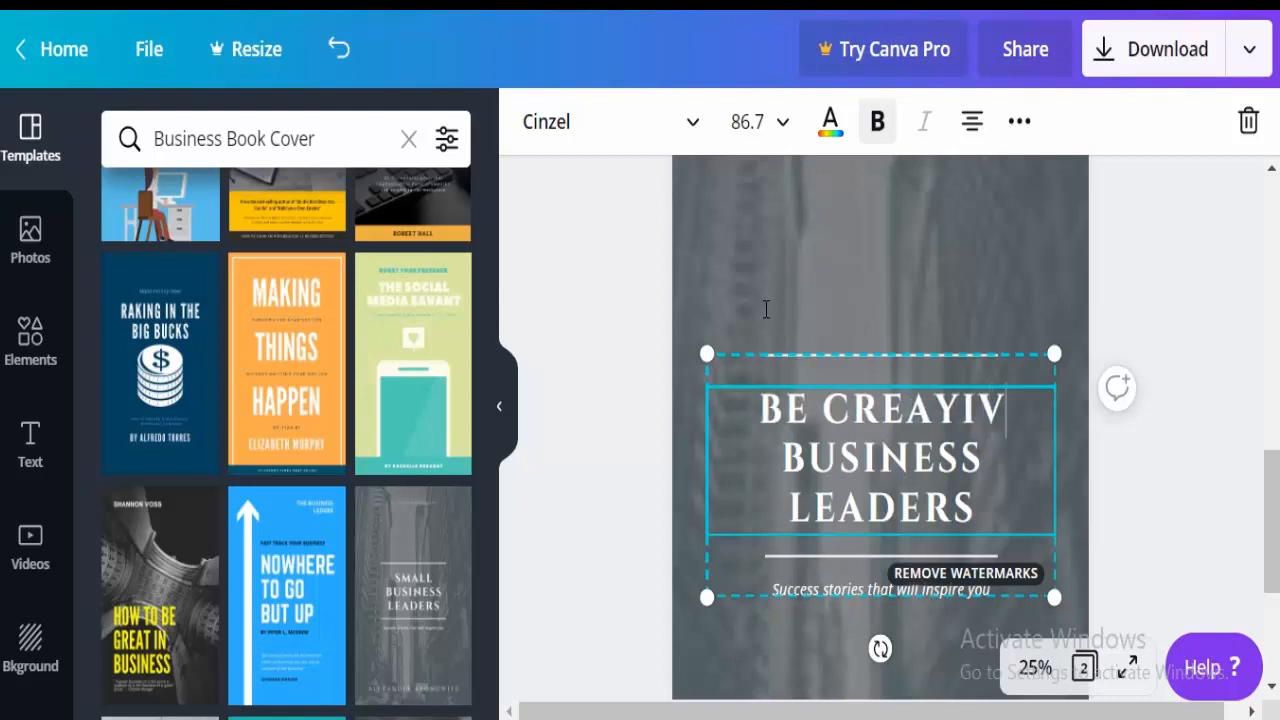
key("BackSpace")
key("BackSpace")
key("BackSpace")
key("BackSpace")
key("BackSpace")
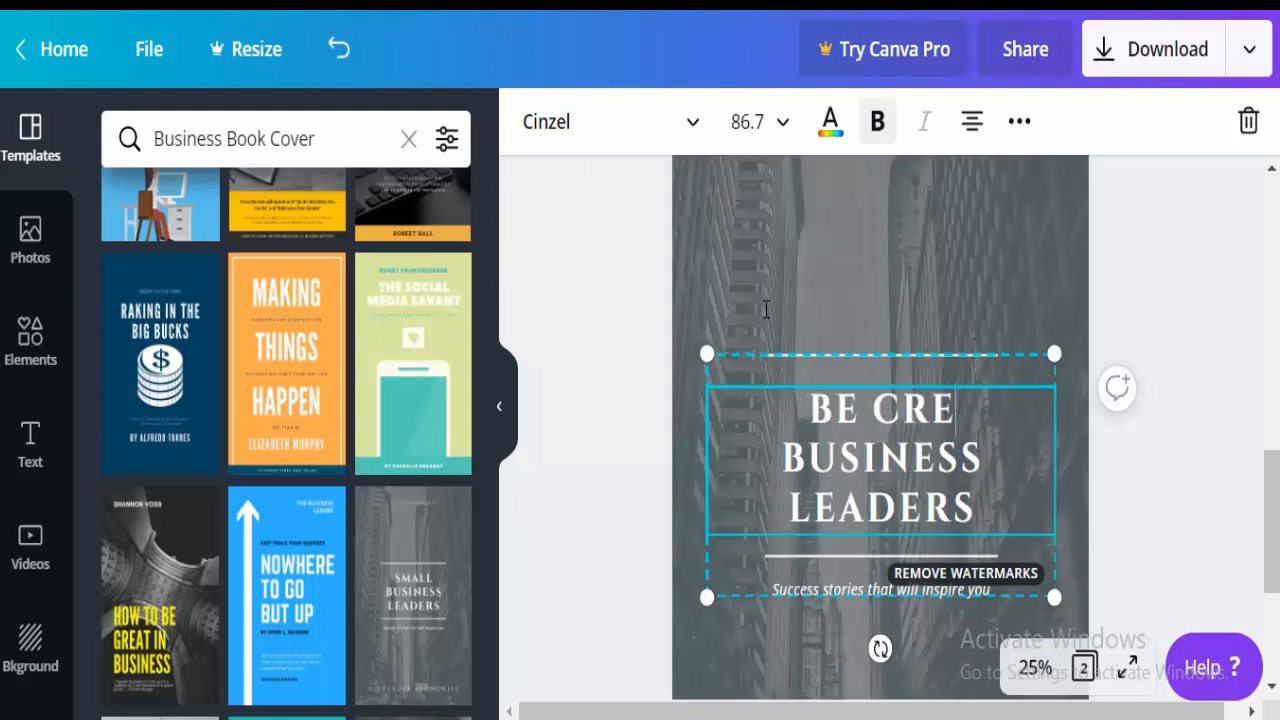
type("ATIVE")
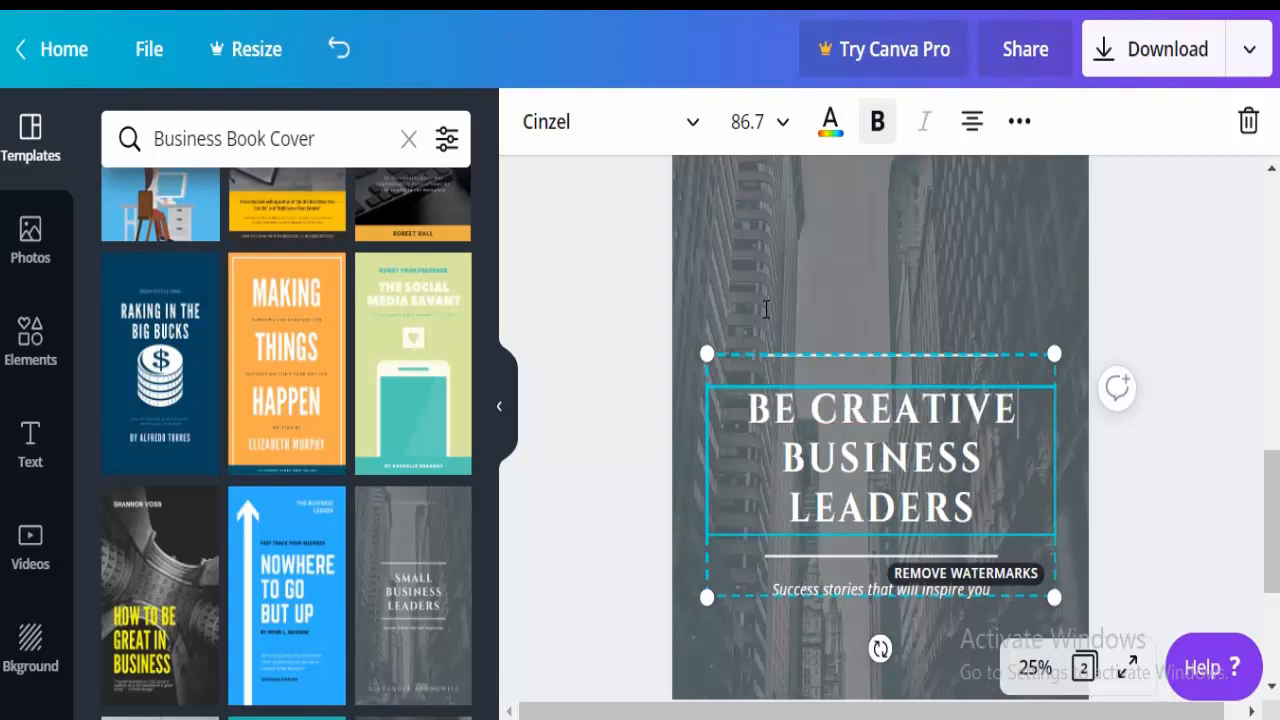
left_click_drag(779, 490, 969, 502)
key("BackSpace")
key("BackSpace")
key("BackSpace")
key("BackSpace")
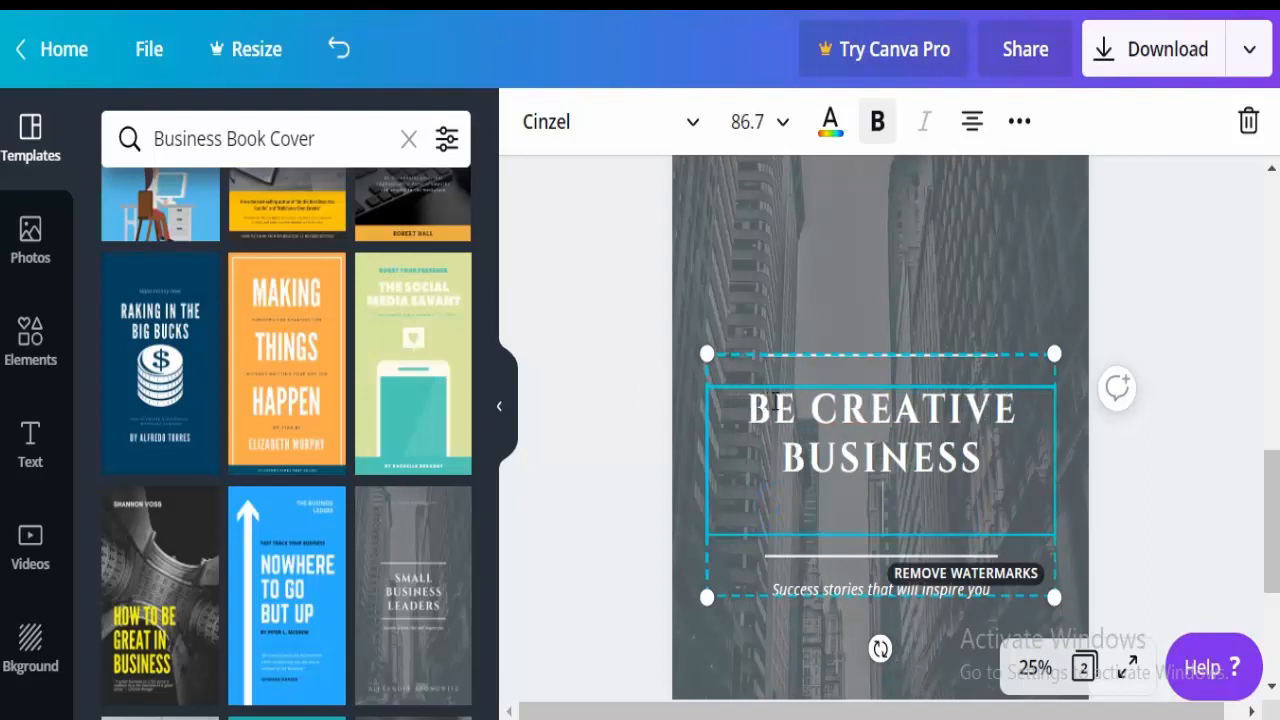
type("SS")
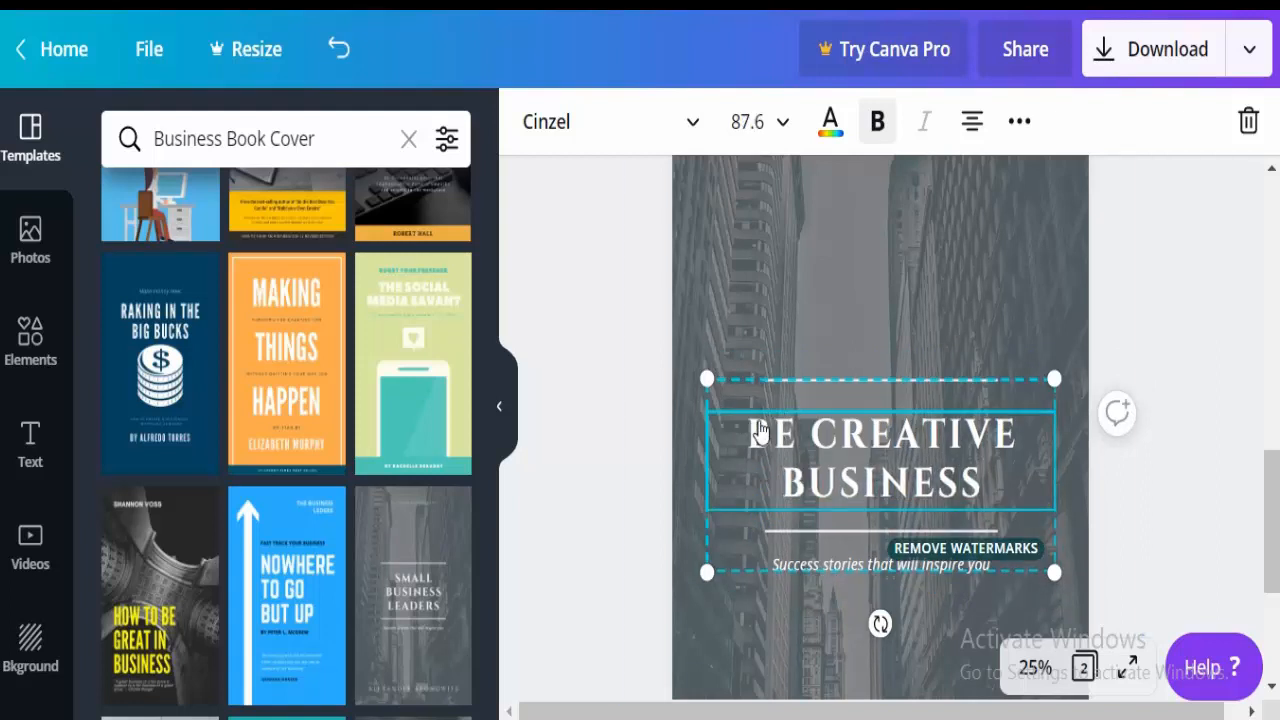
left_click(797, 487)
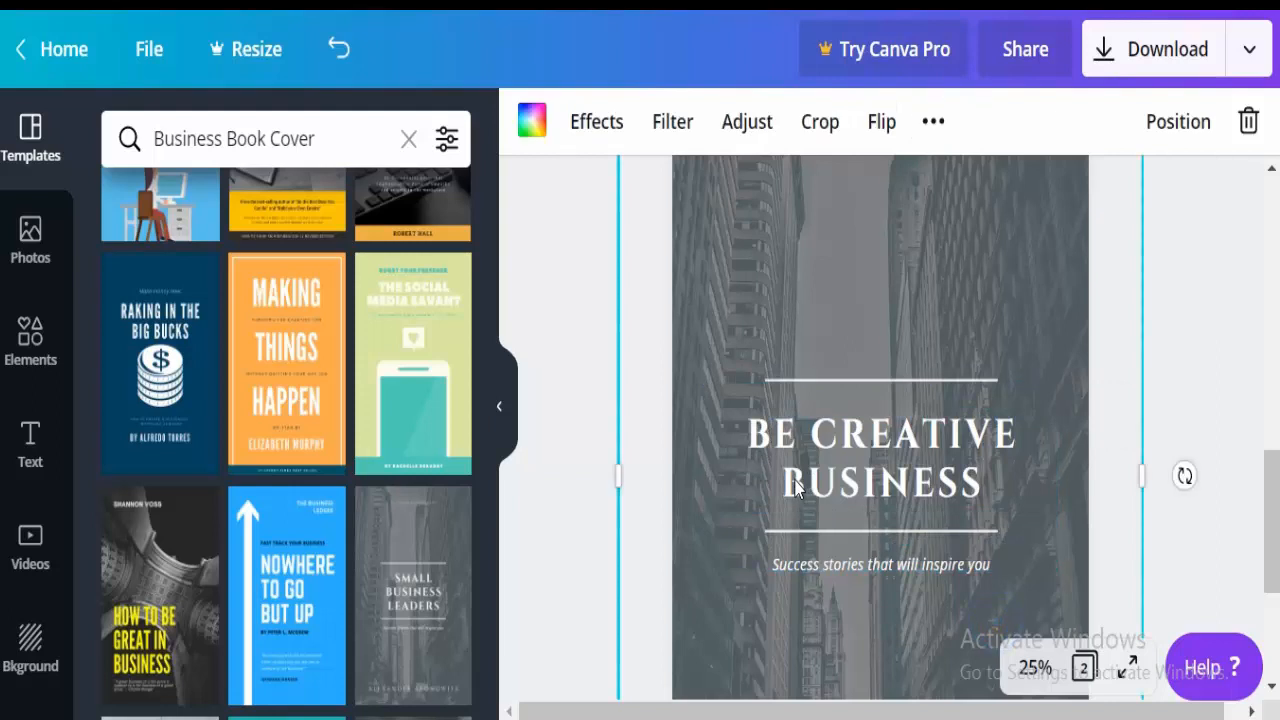
Replace 'Success stories that will inspire you' with 'Latest High-quality our products & services'.
left_click(723, 446)
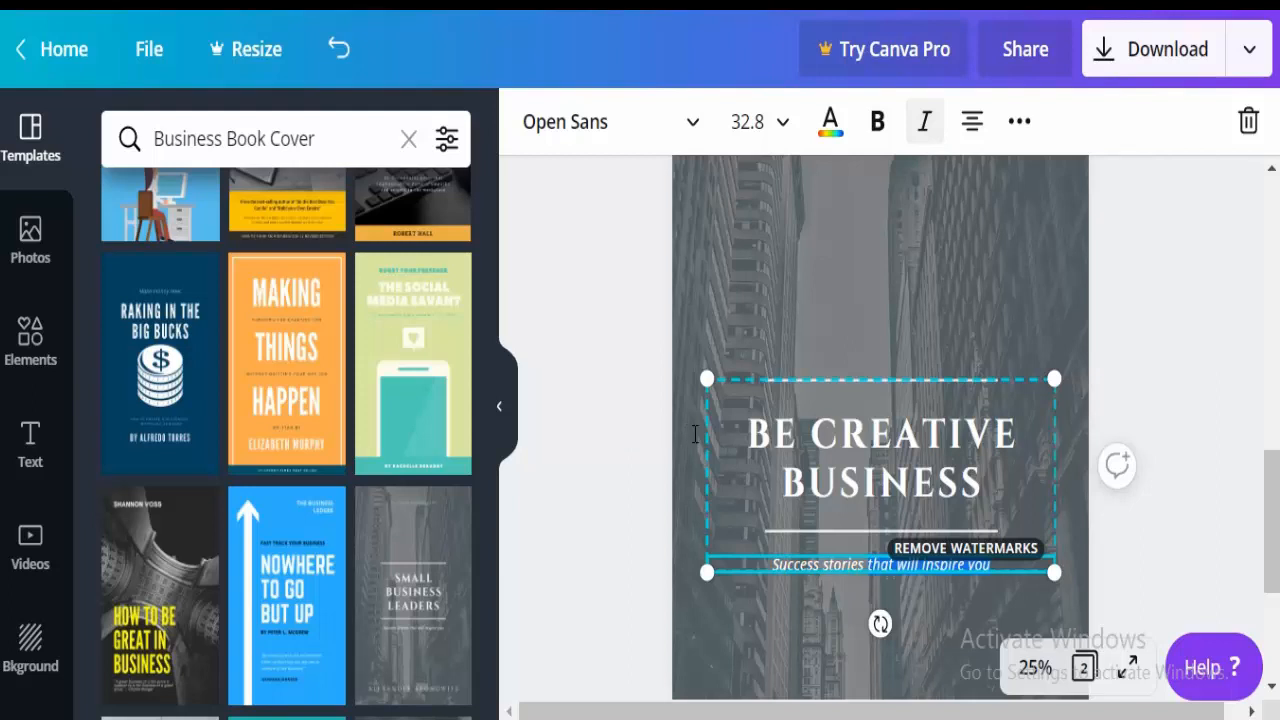
key("BackSpace")
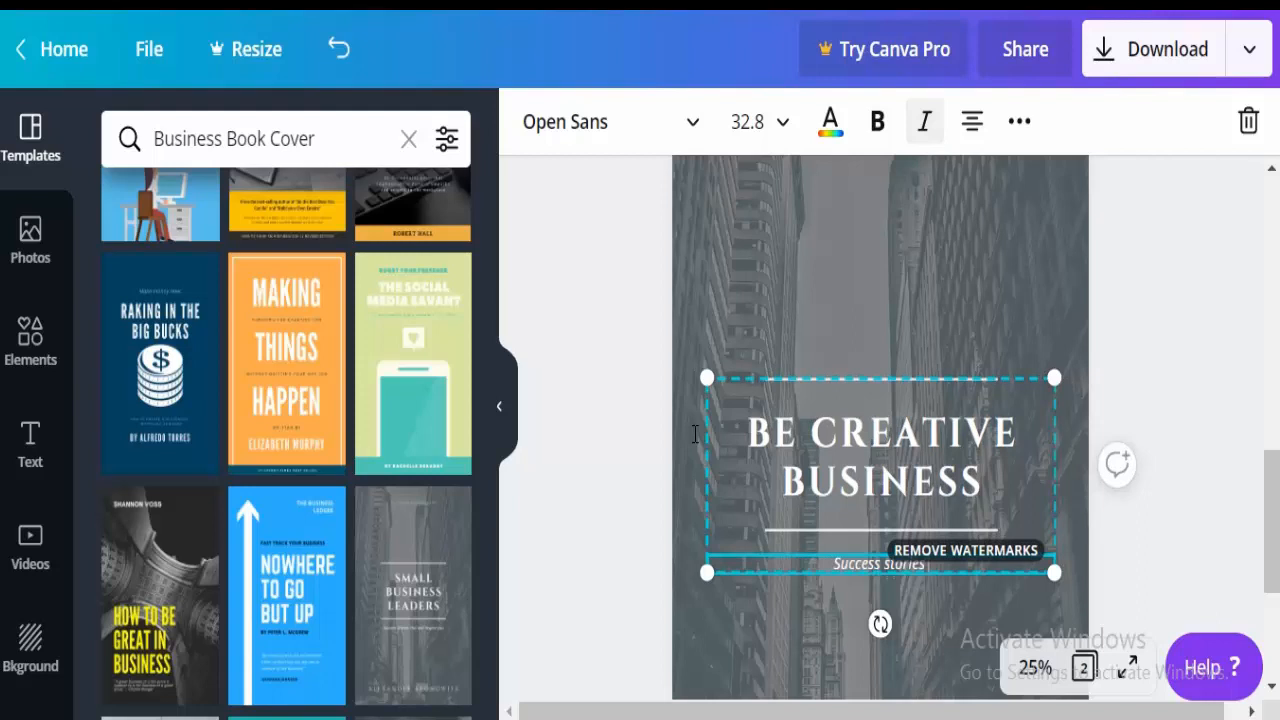
type("our pro")
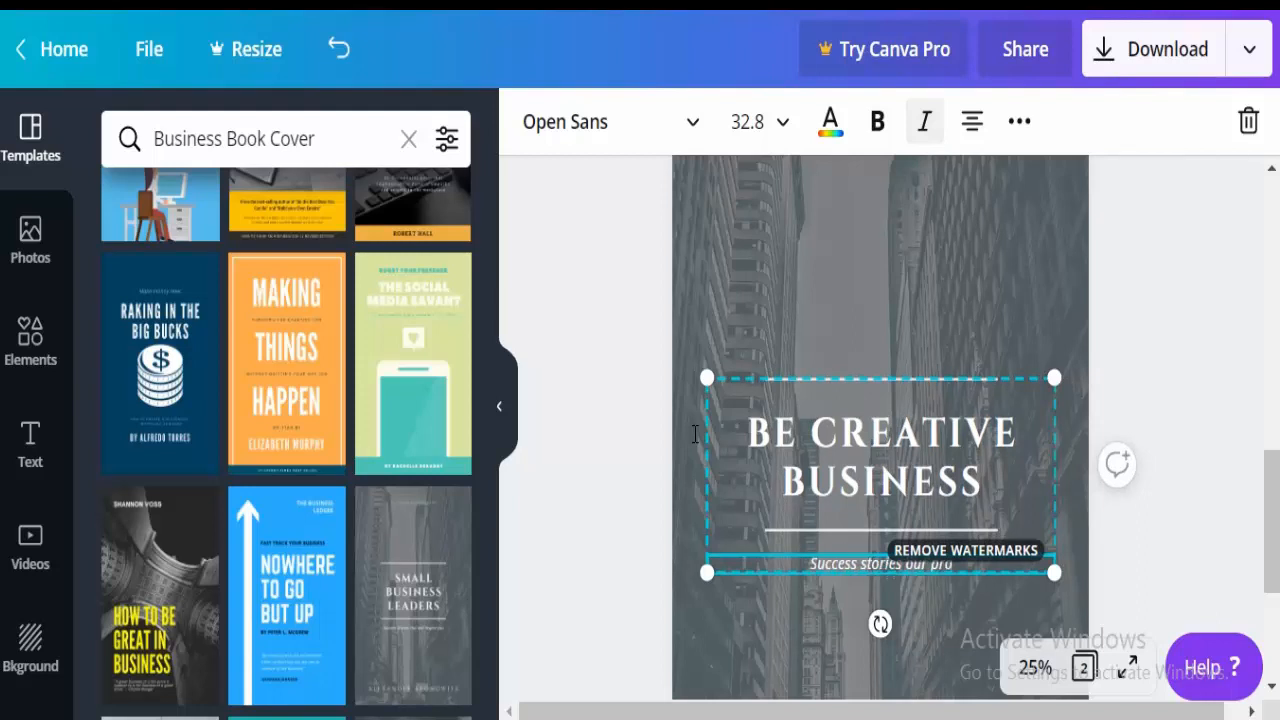
type("ducts")
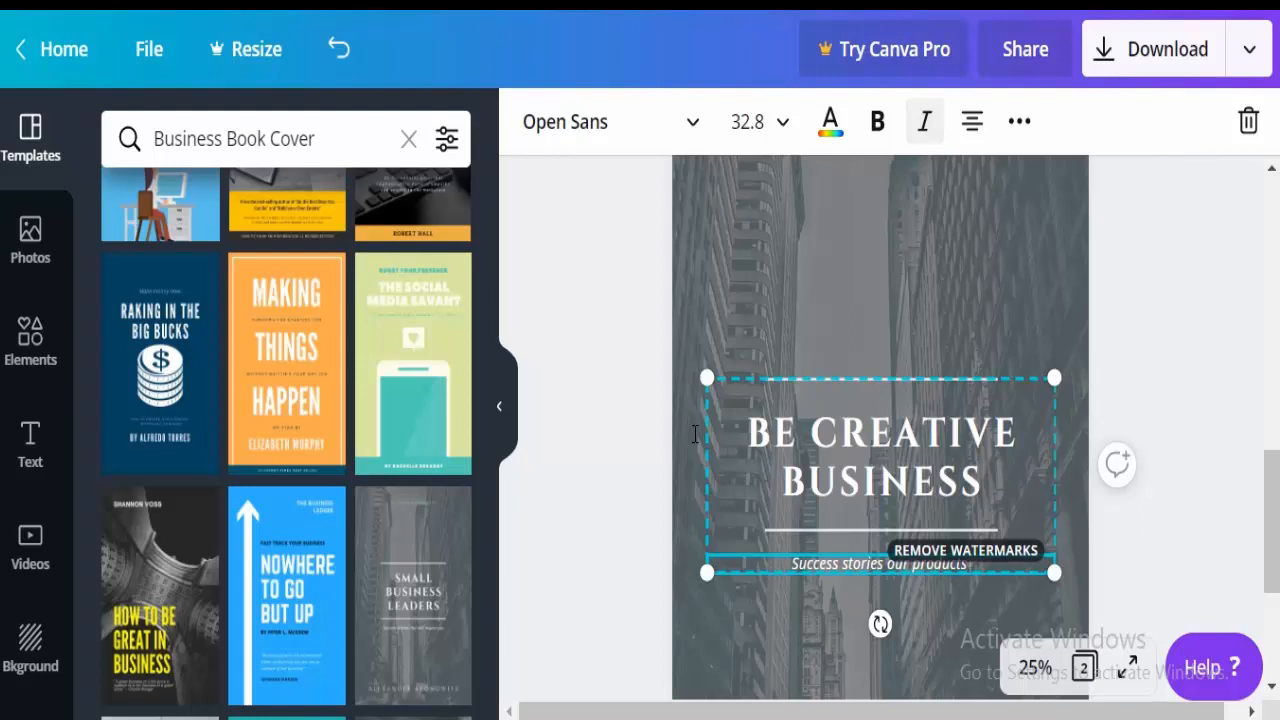
type(" & serv")
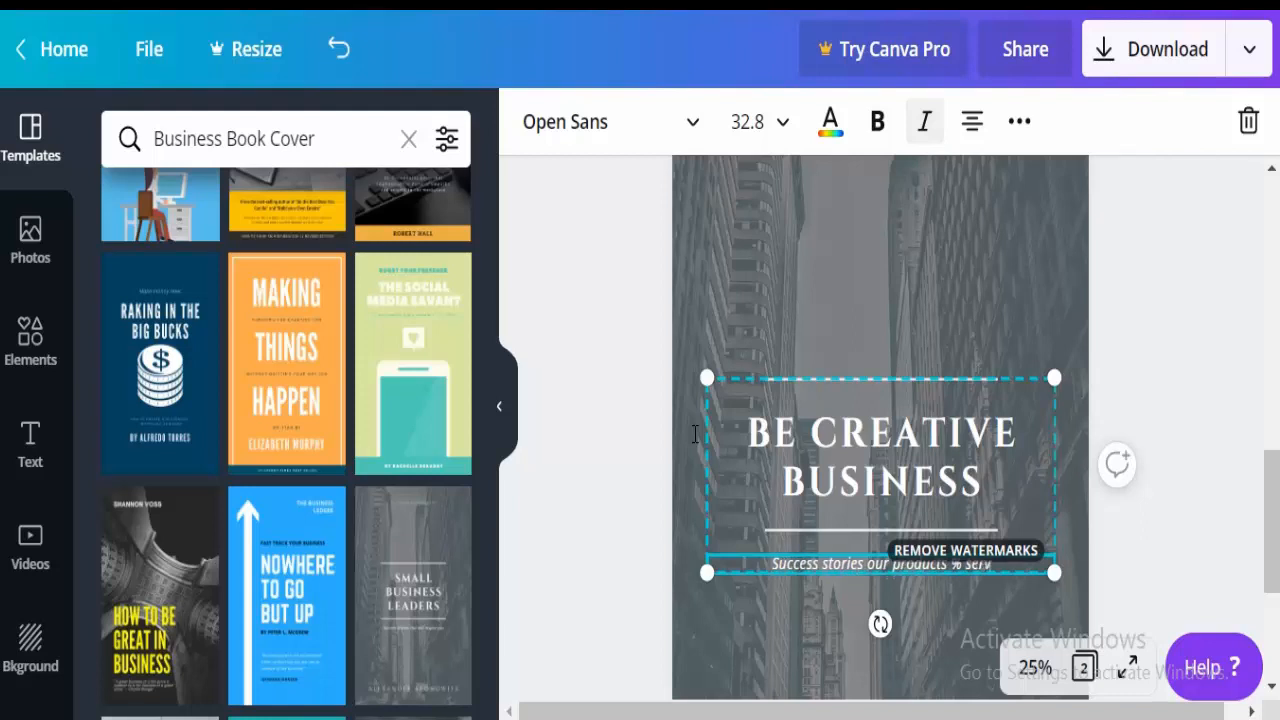
type("ices")
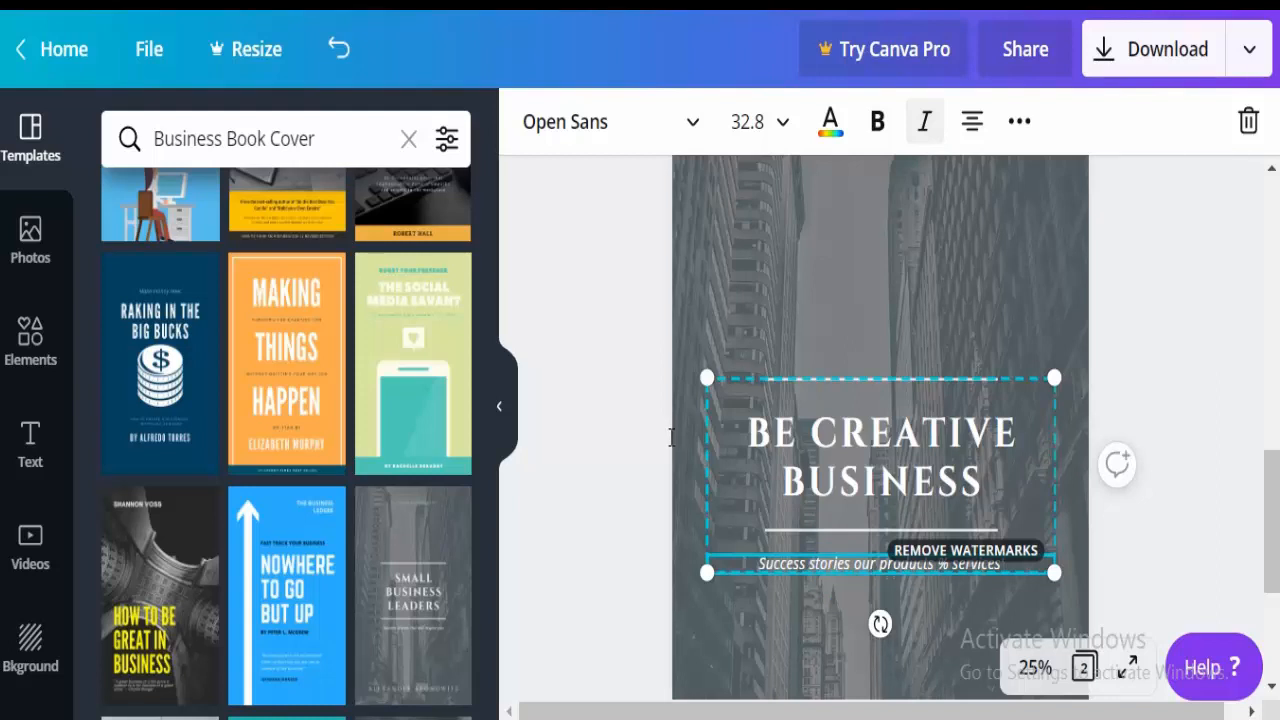
left_click_drag(851, 567, 614, 435)
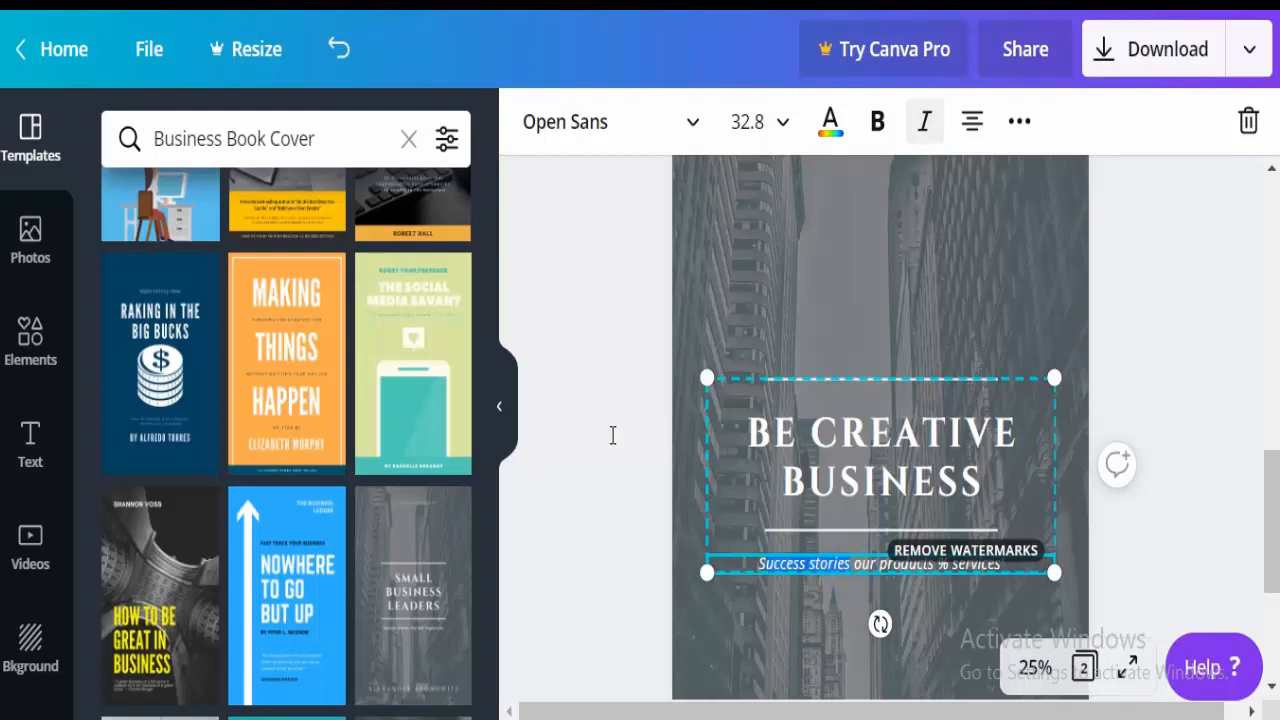
key("BackSpace")
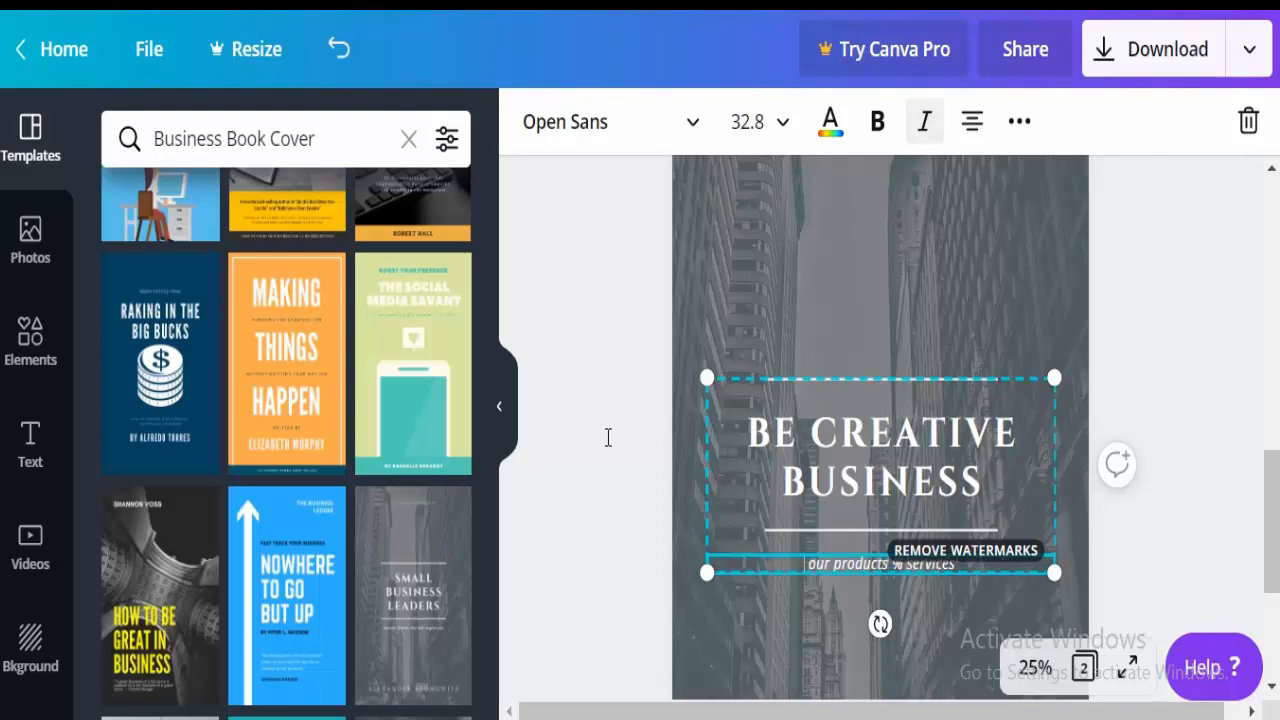
type("Latest ")
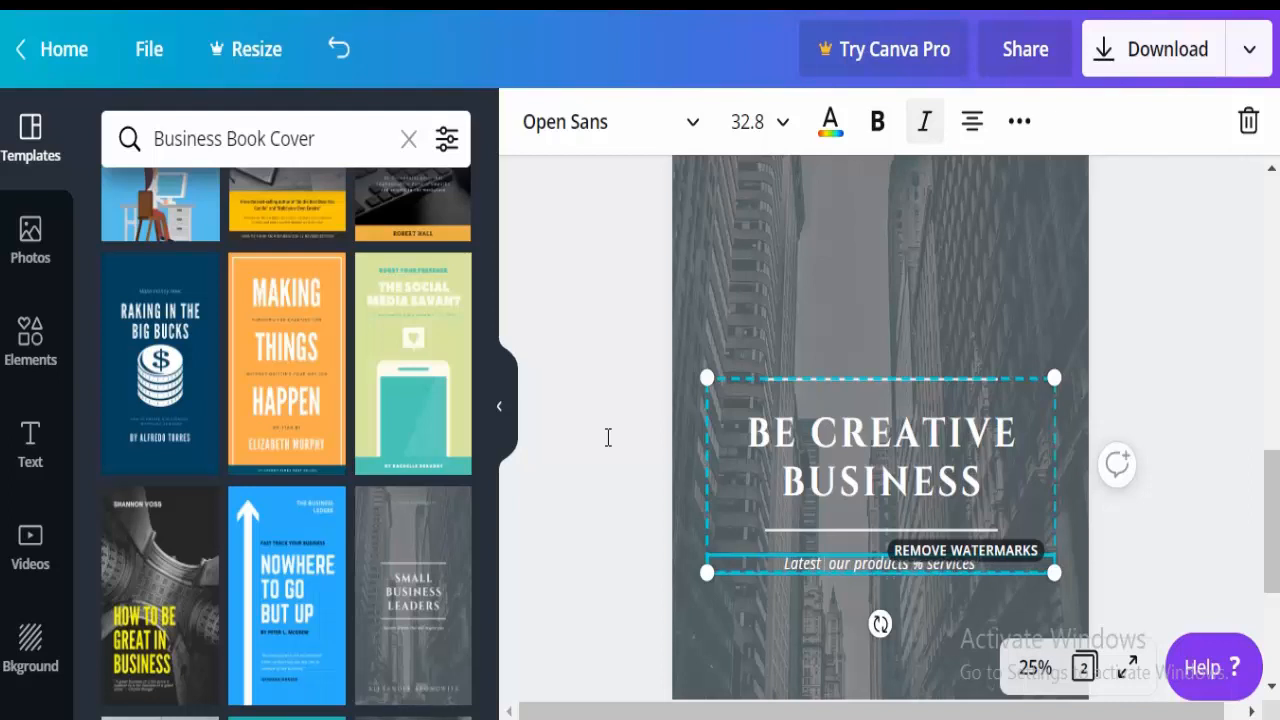
type(" % Hi ")
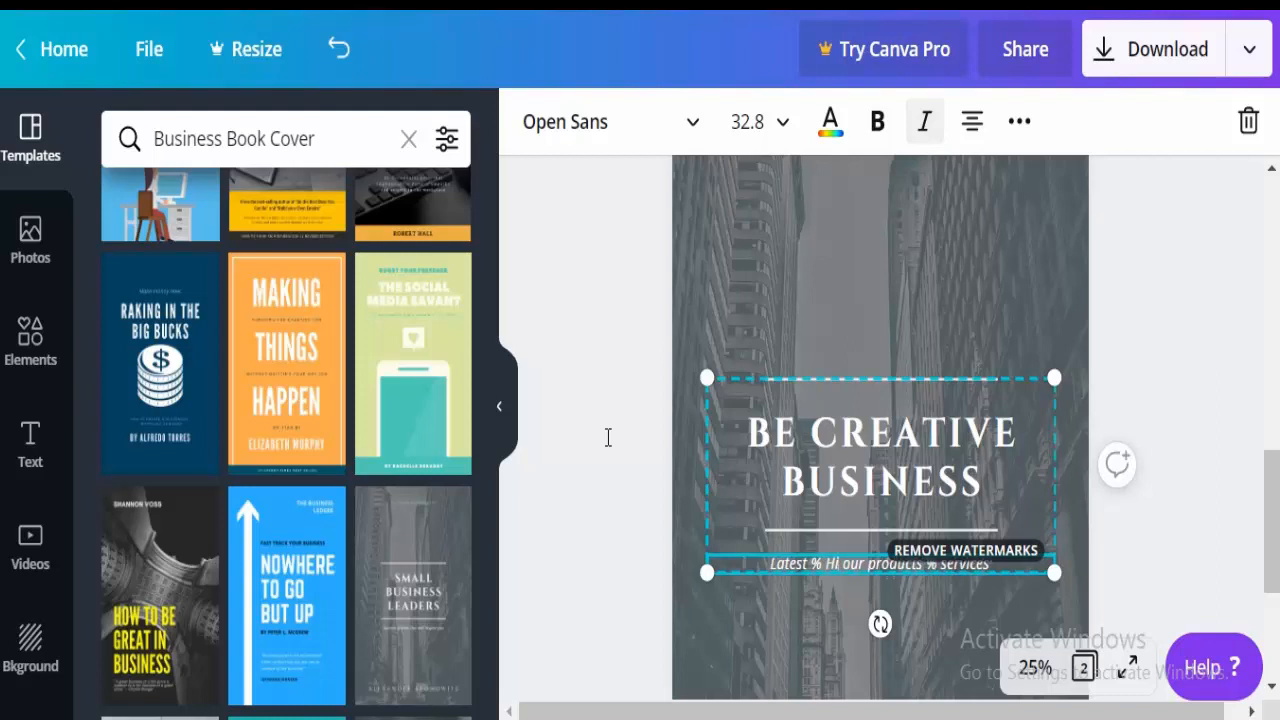
type("gh")
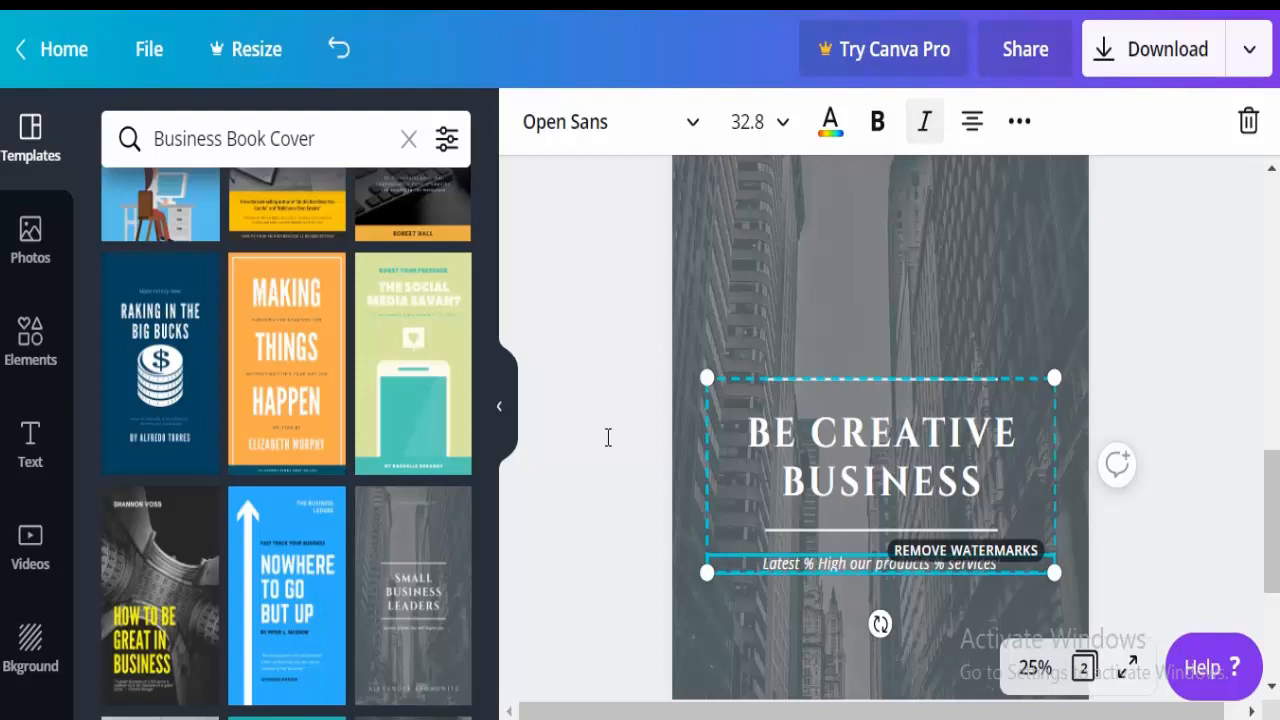
type("-1")
type("uality")
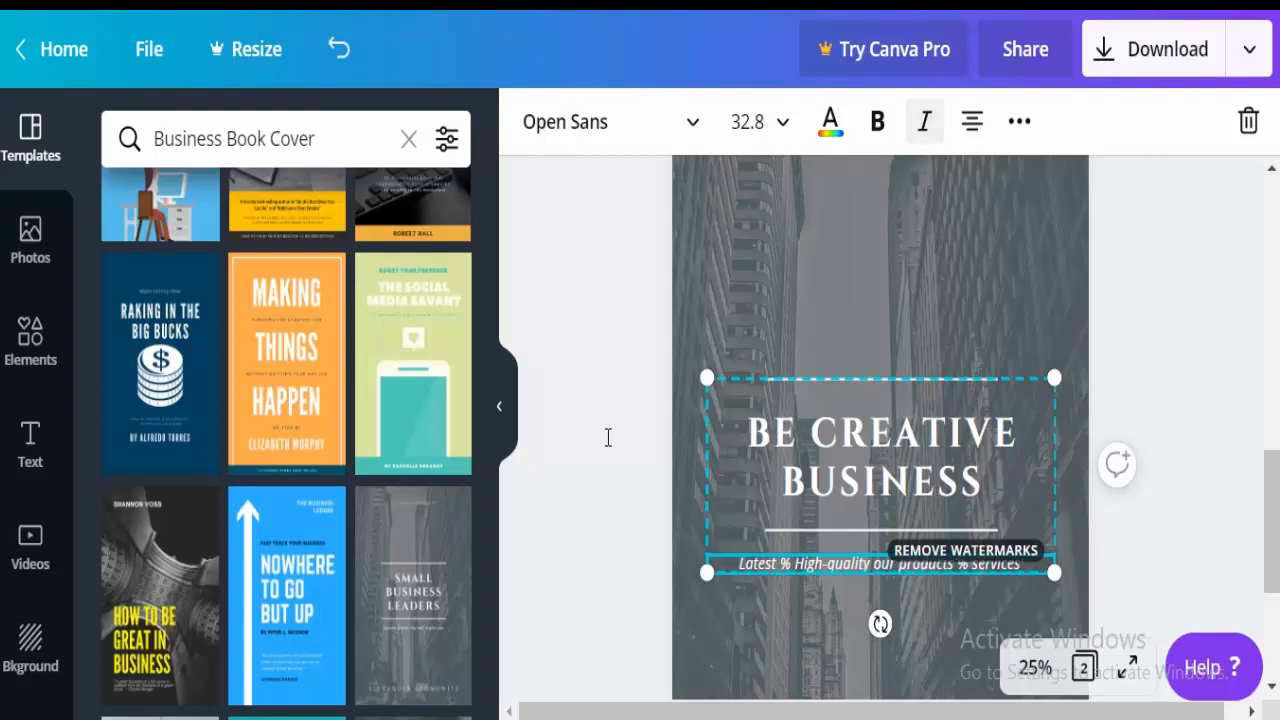
Clean up the stray % and apostrophe symbols in the new subtitle.
left_click(933, 413)
left_click(778, 434)
key("BackSpace")
key("BackSpace")
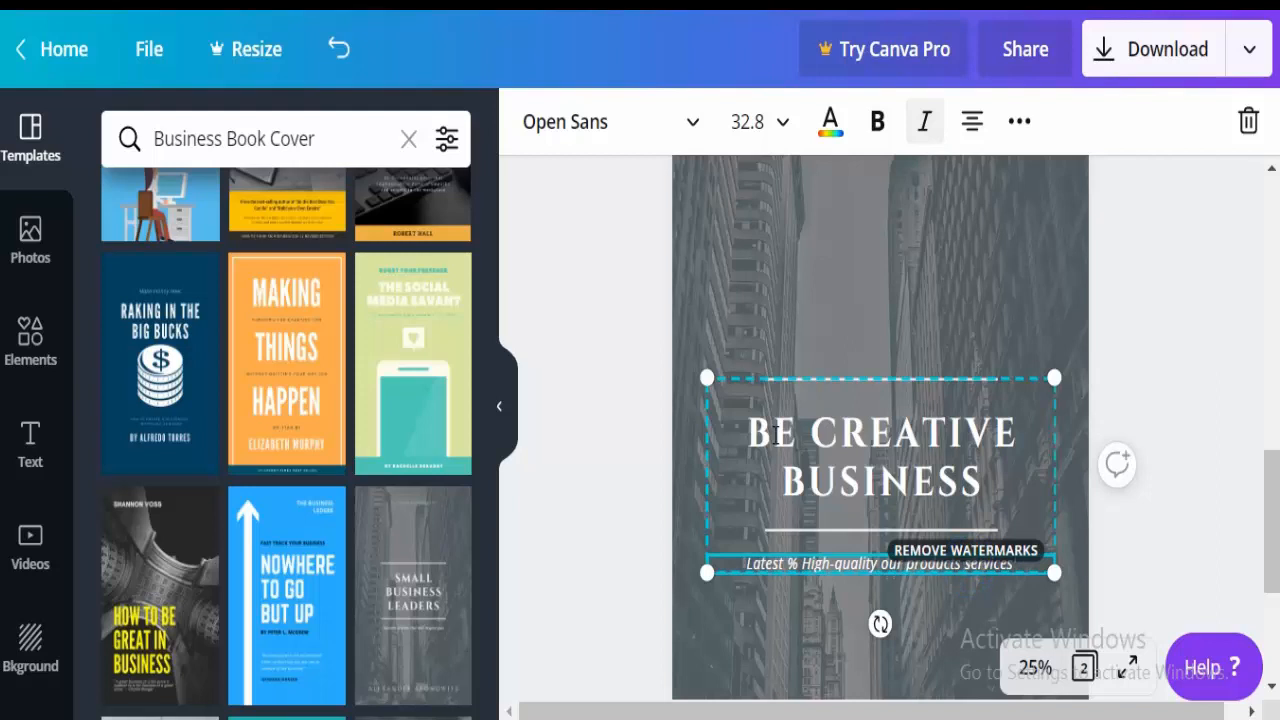
type("&")
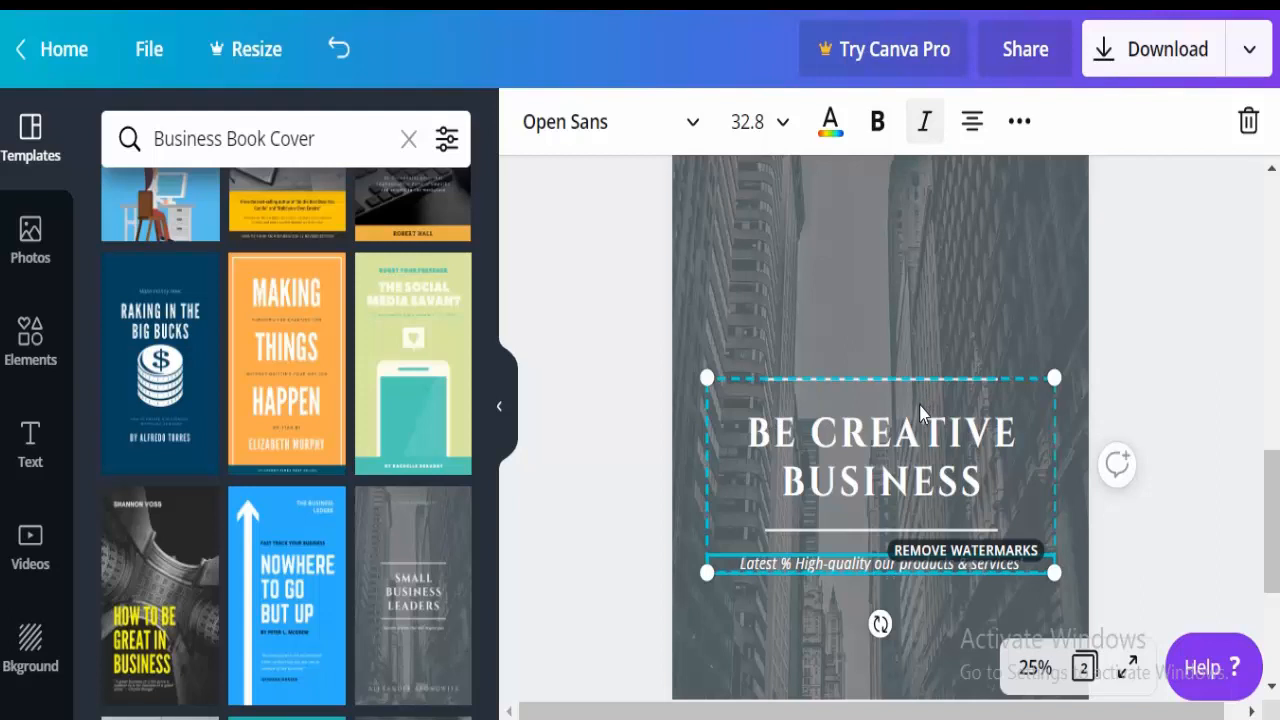
key("Escape")
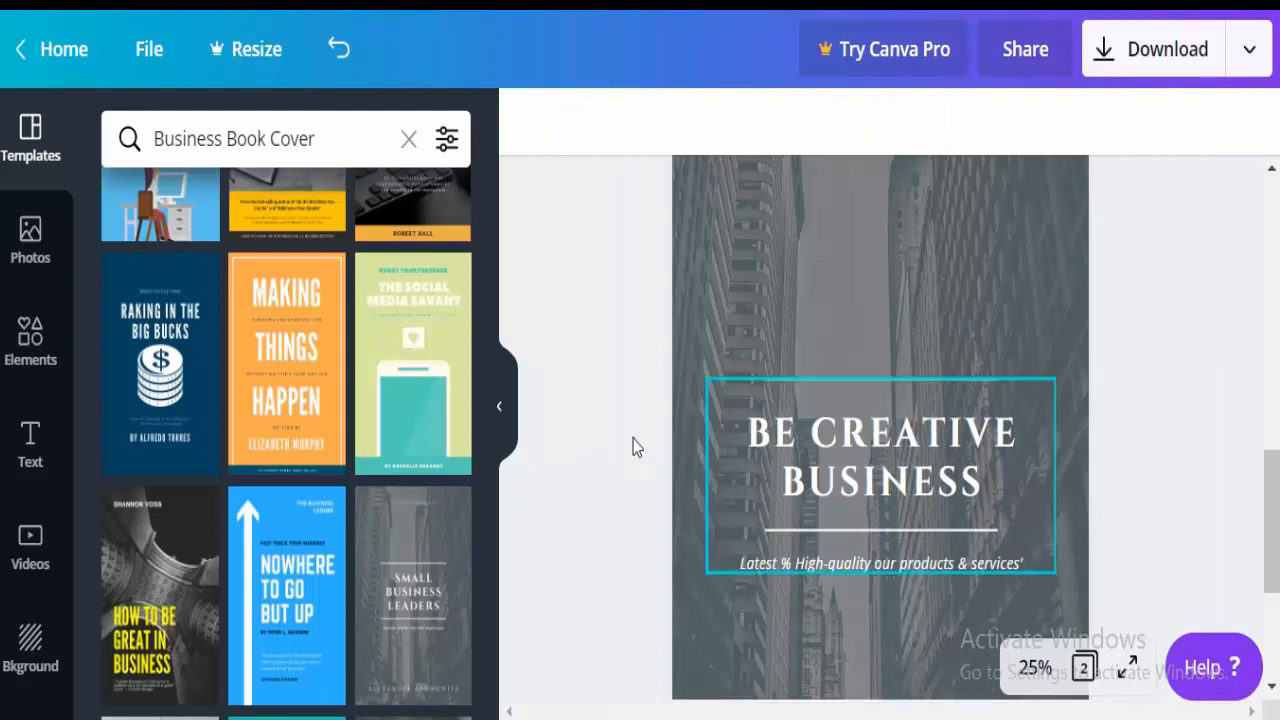
key("ctrl+z")
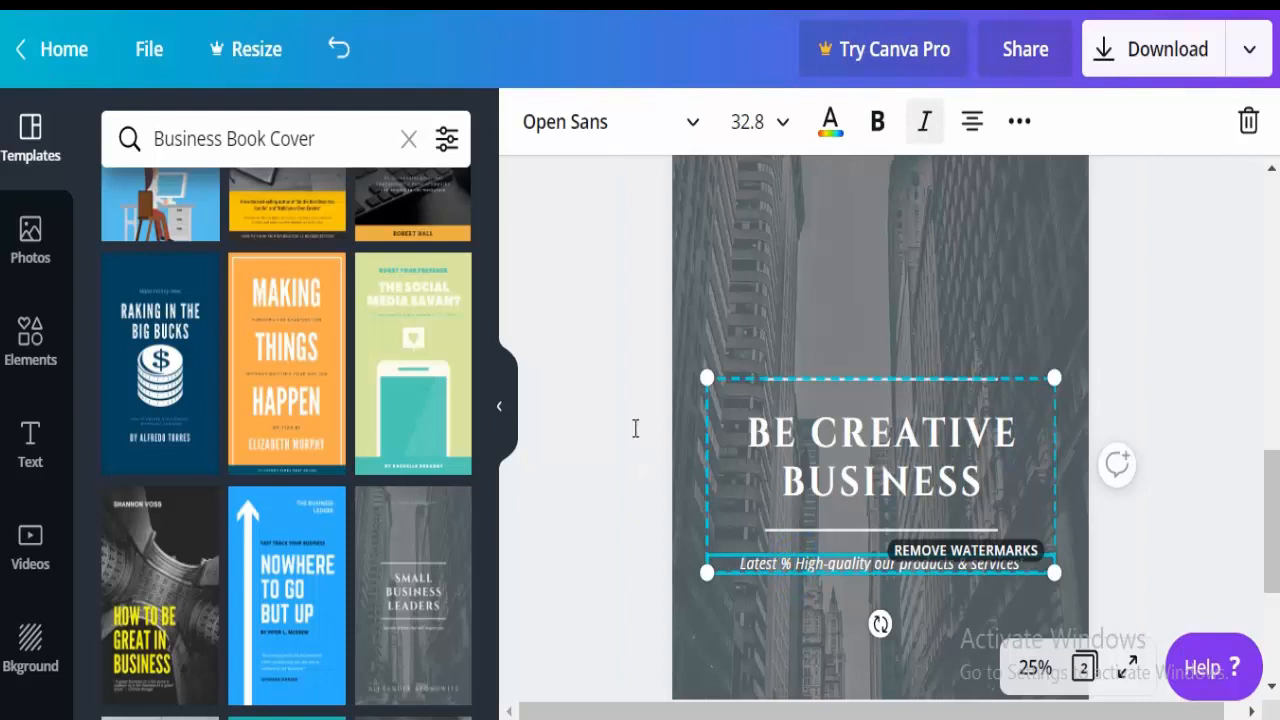
key("ctrl+z")
key("ctrl+z")
key("ctrl+z")
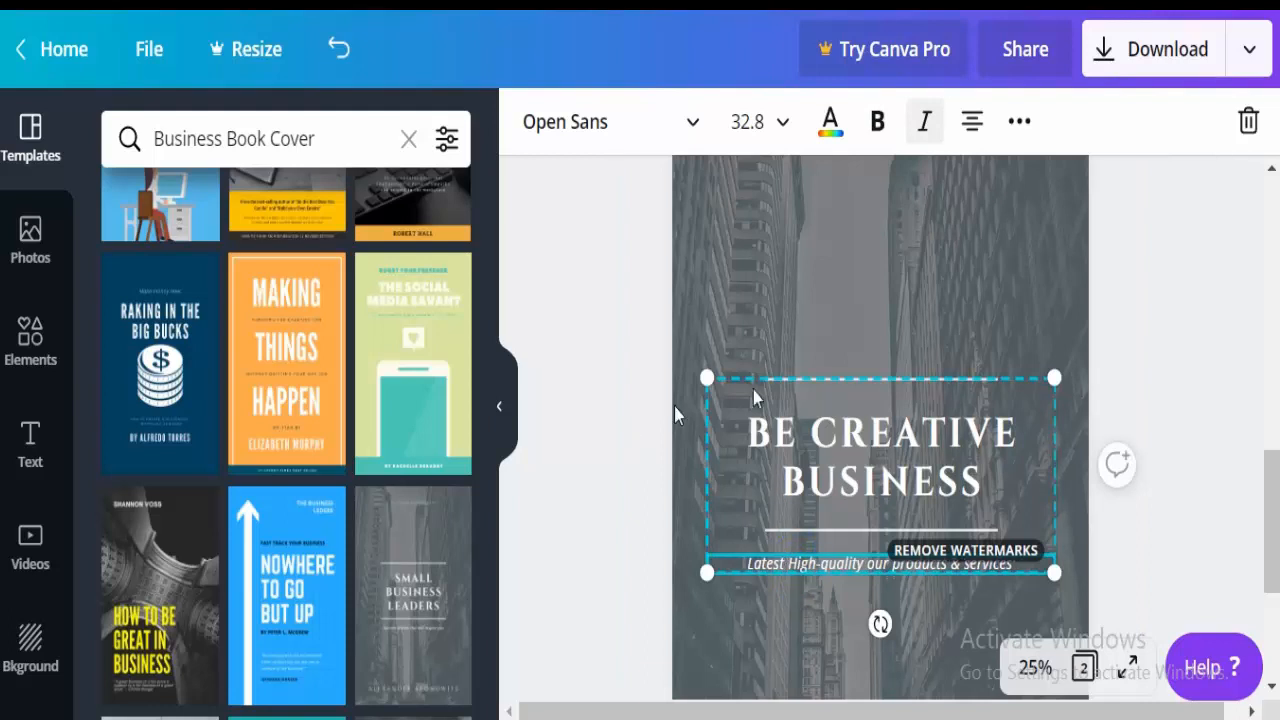
key("ctrl+z")
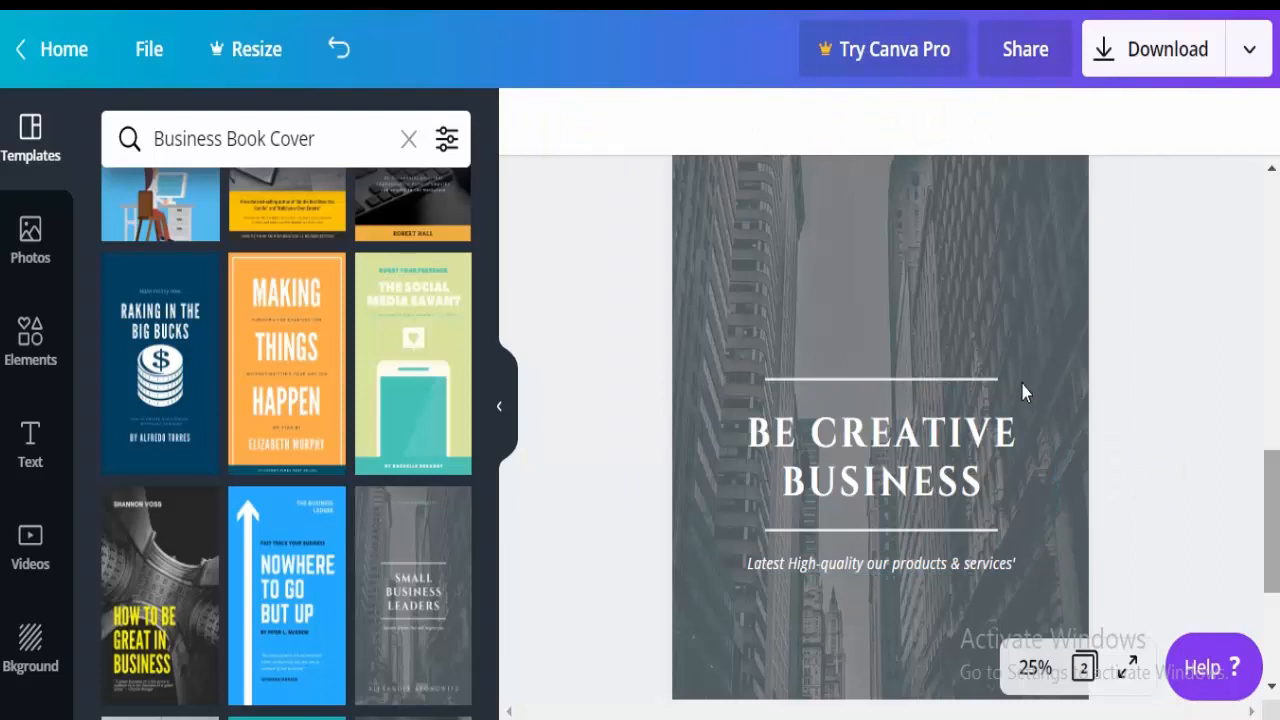
Set the BT TIMES BESTSELLERS tagline's font size to 32.
scroll(1022, 320, "up", 3)
scroll(1022, 330, "down", 1)
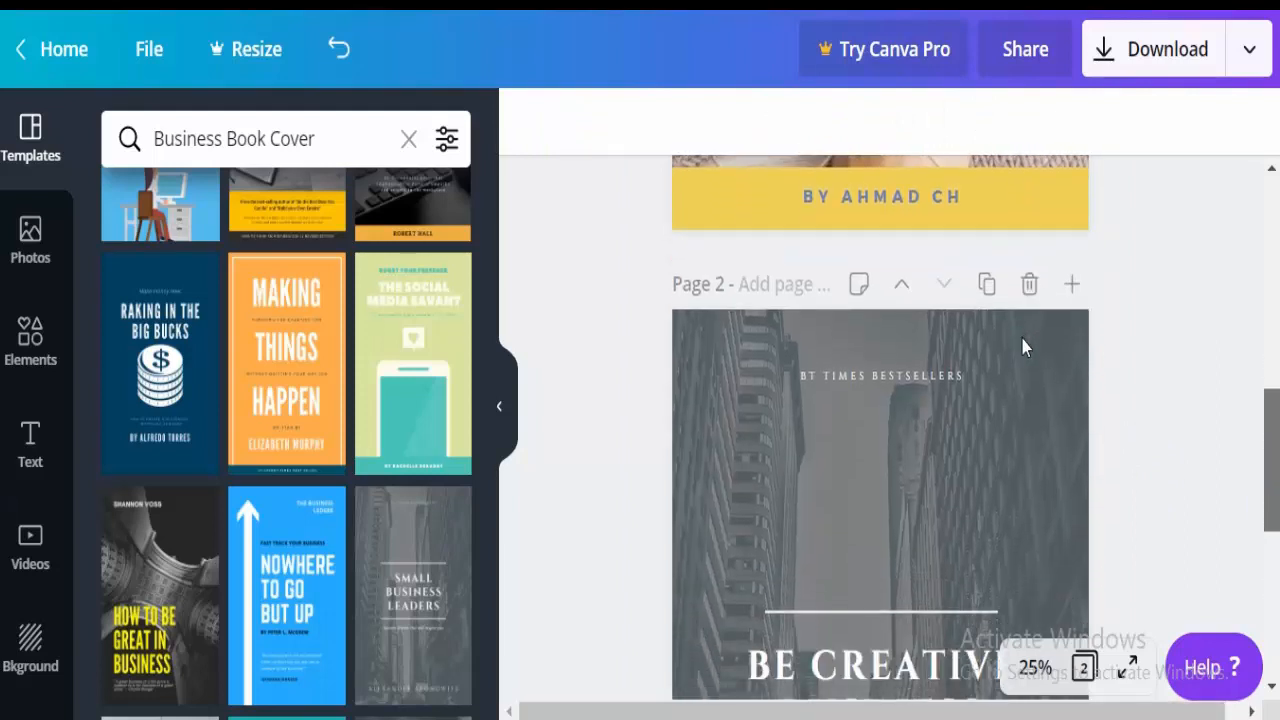
left_click(829, 366)
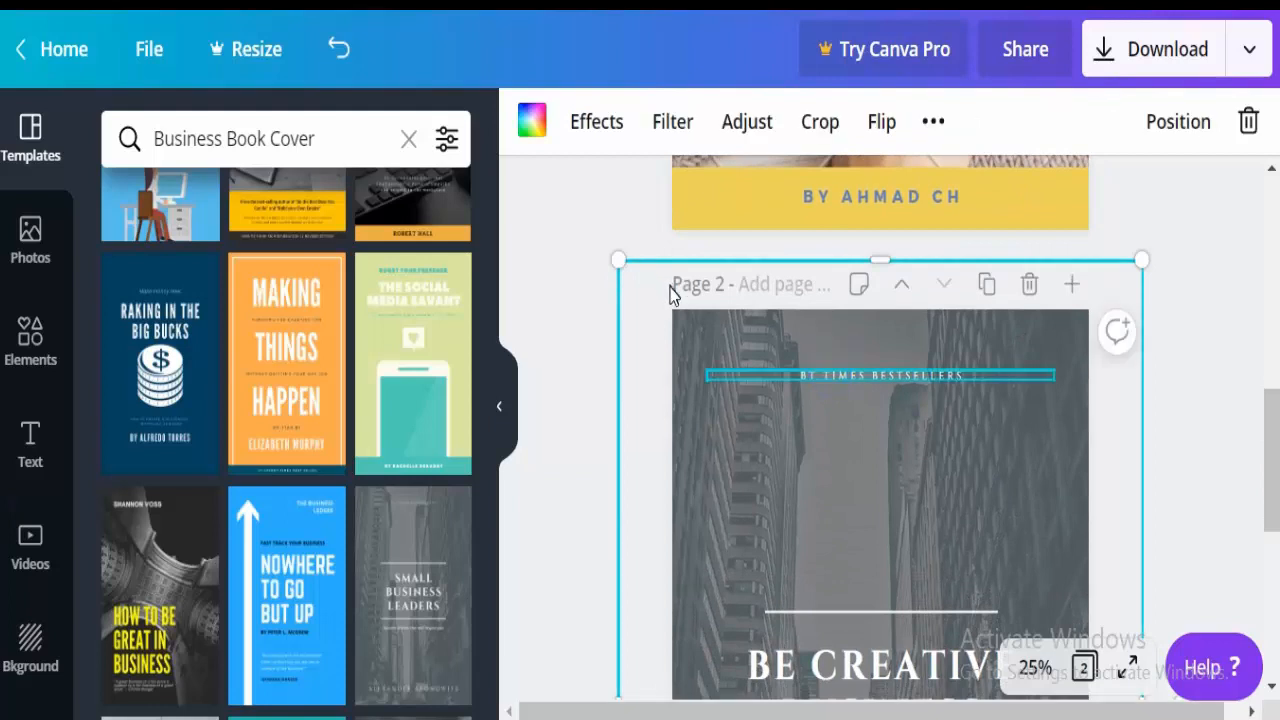
left_click(840, 378)
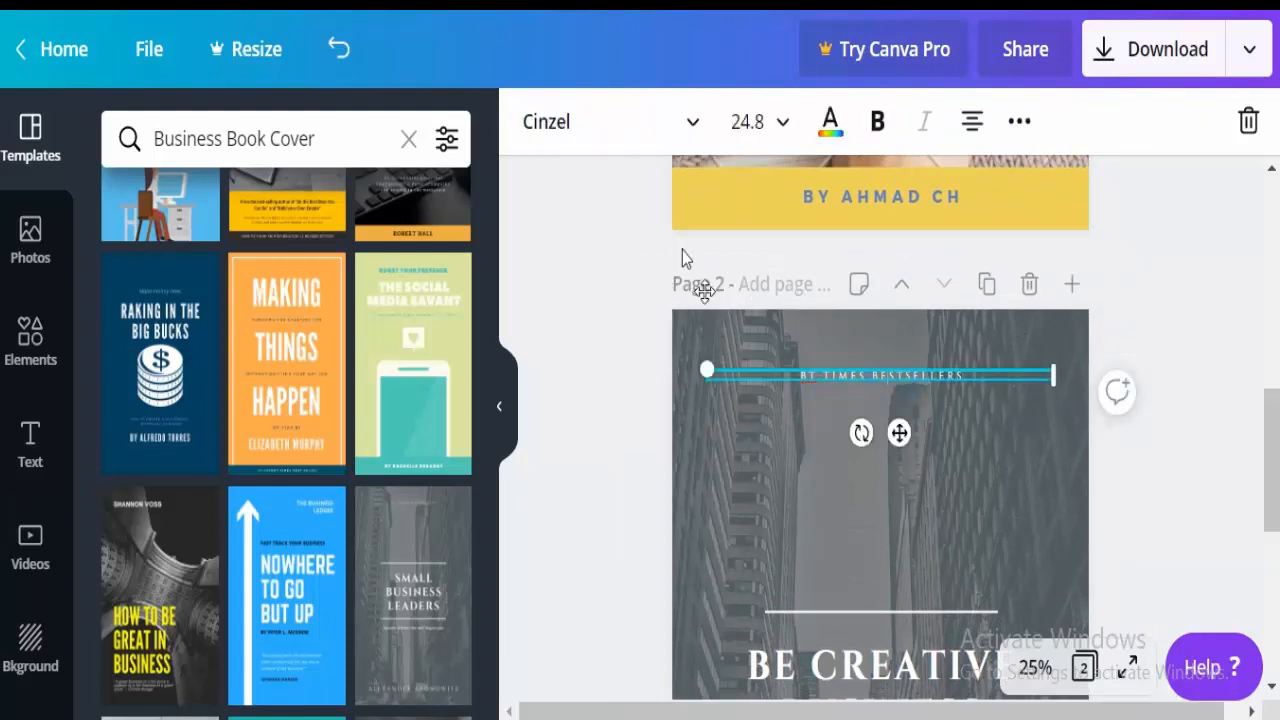
left_click(748, 121)
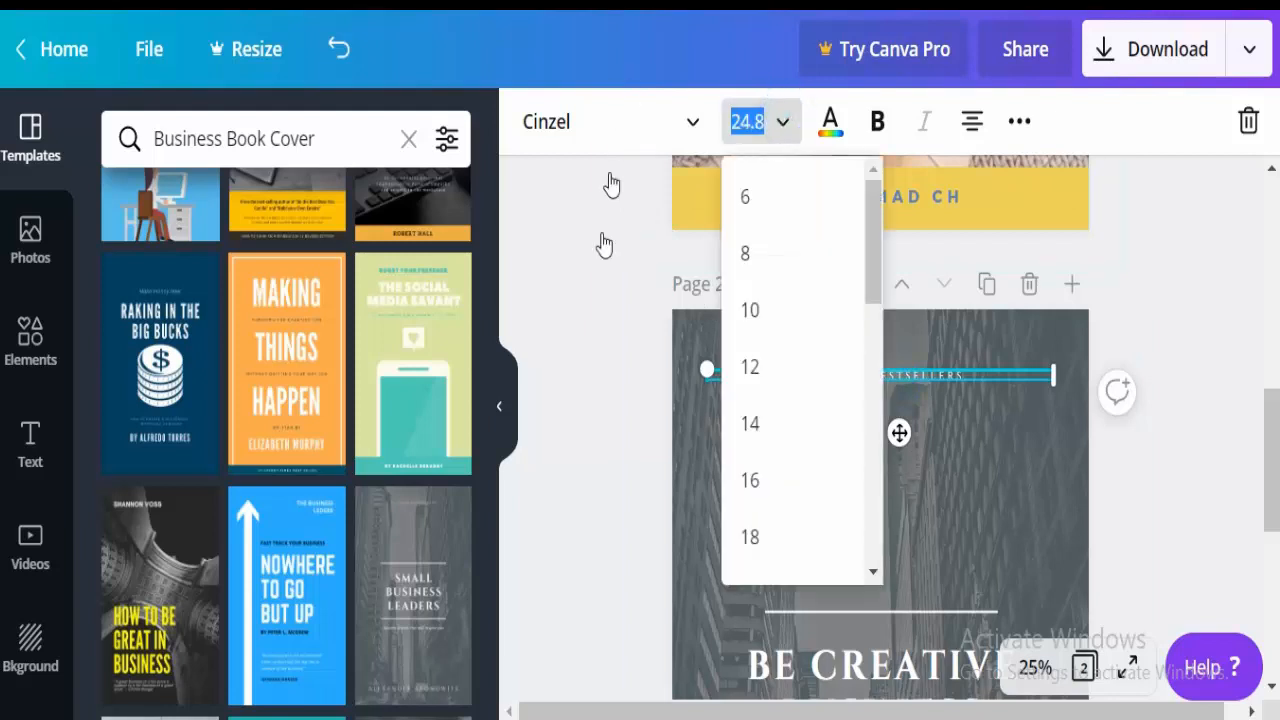
left_click_drag(873, 217, 873, 318)
left_click(811, 351)
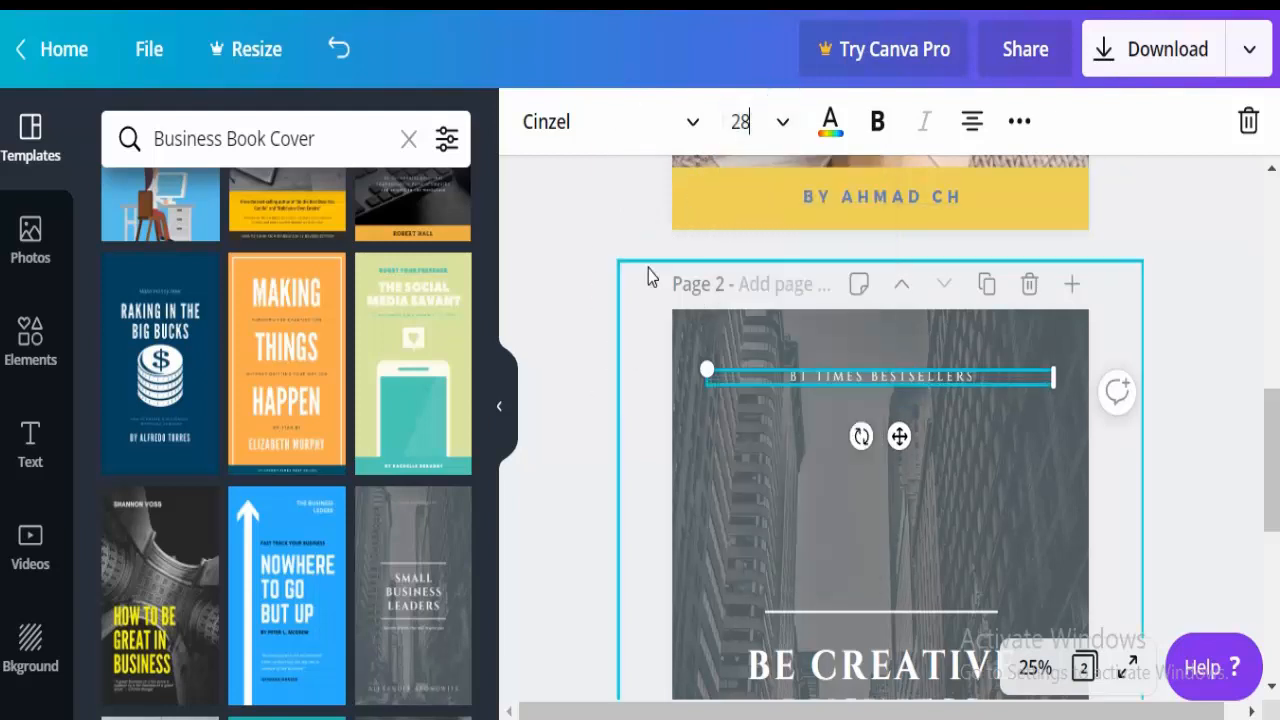
left_click(781, 121)
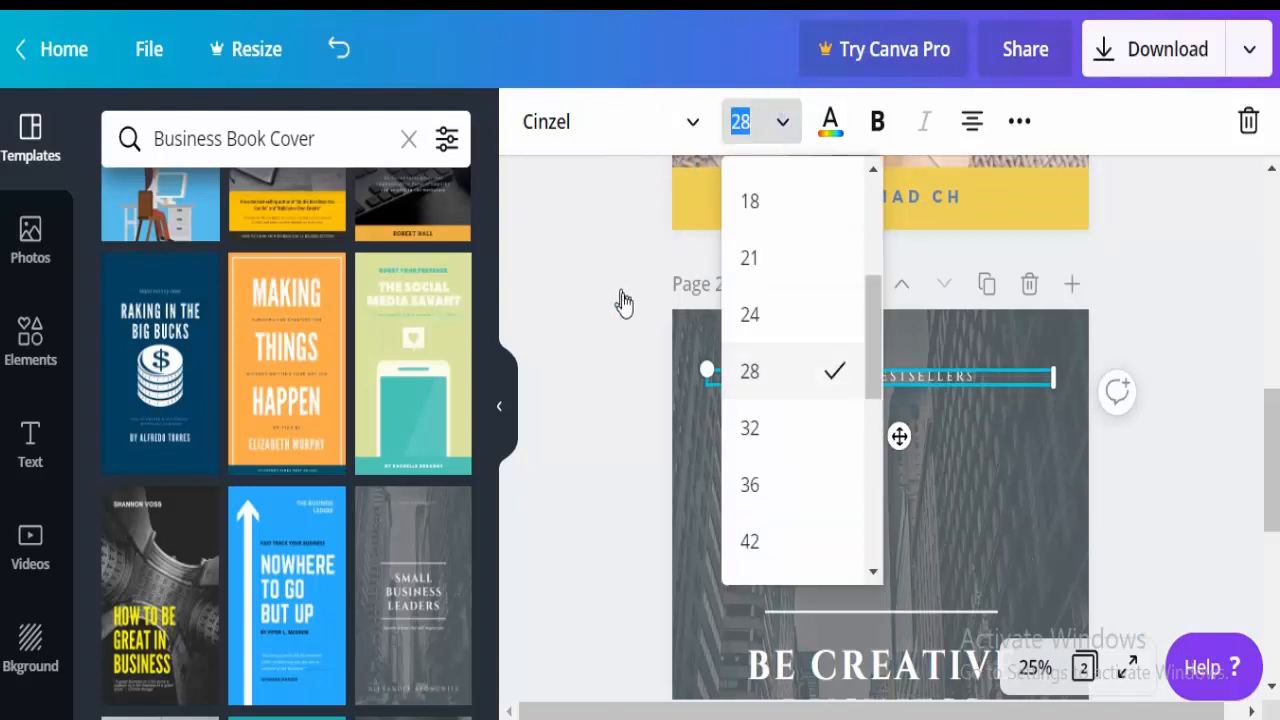
left_click(783, 425)
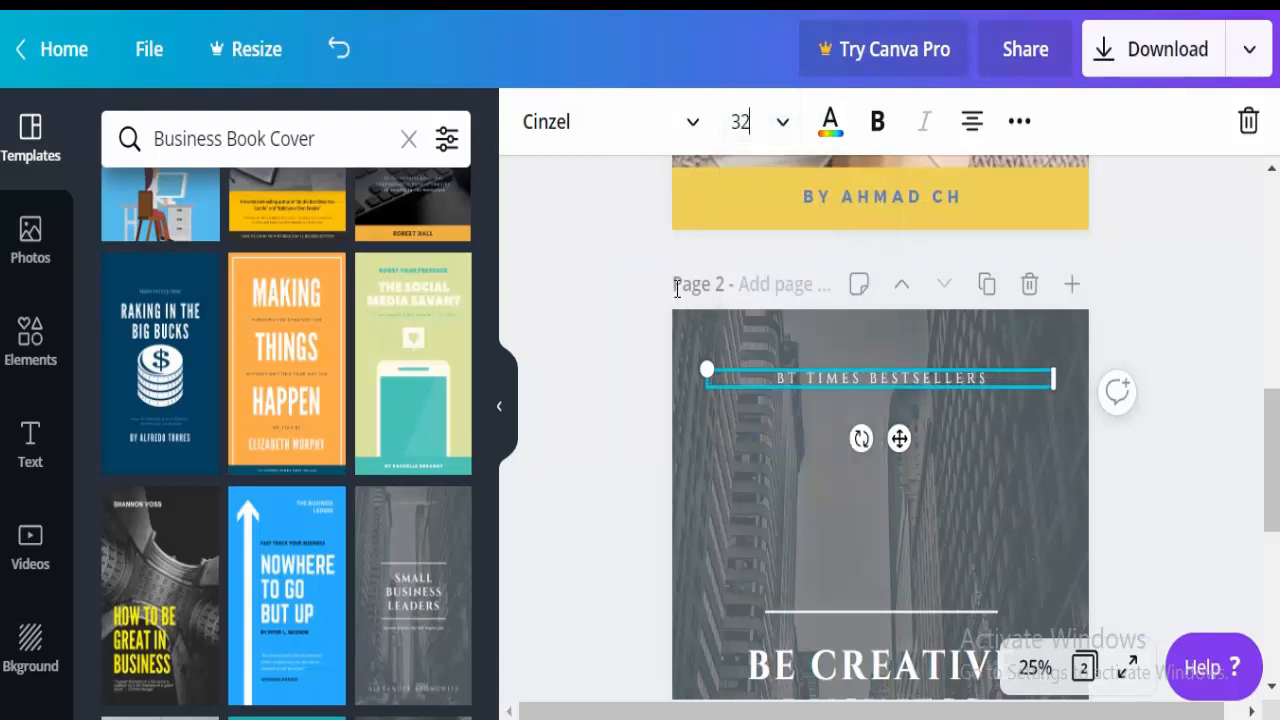
Reword the tagline to BESTSELLERS SERVICES by removing BT TIMES.
left_click(847, 381)
left_click_drag(866, 379, 611, 282)
key("BackSpace")
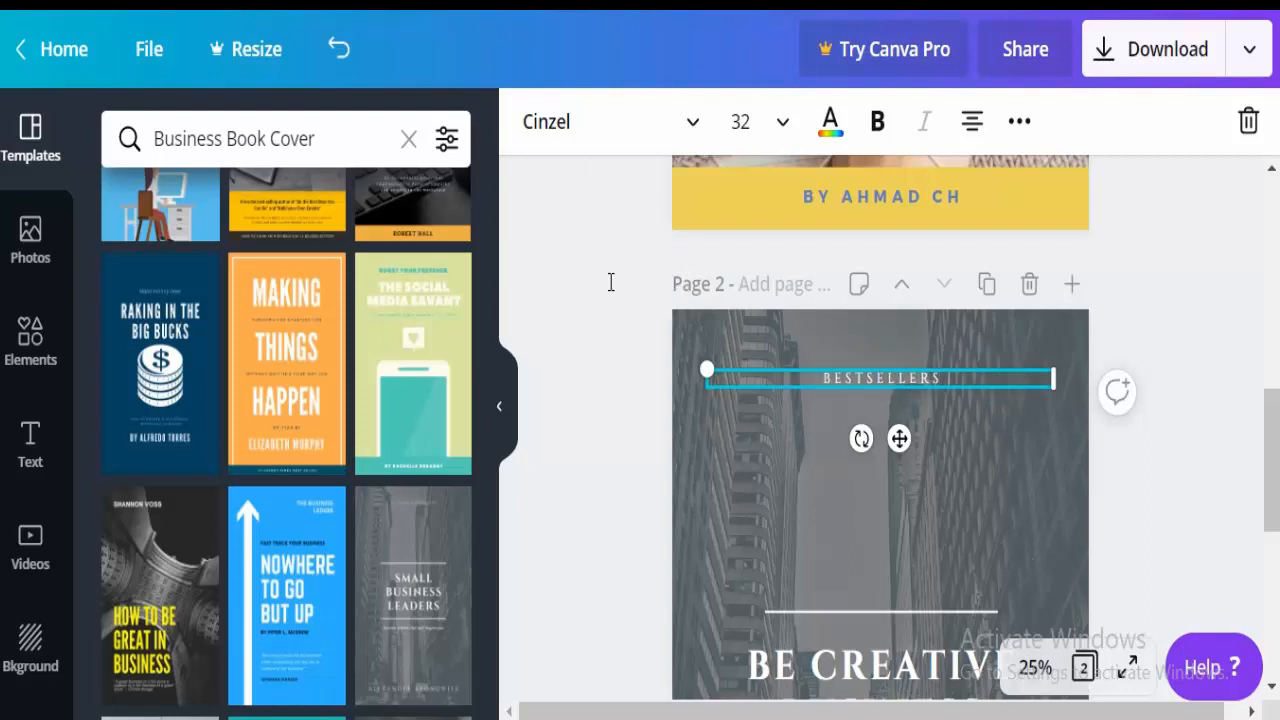
type("SERV")
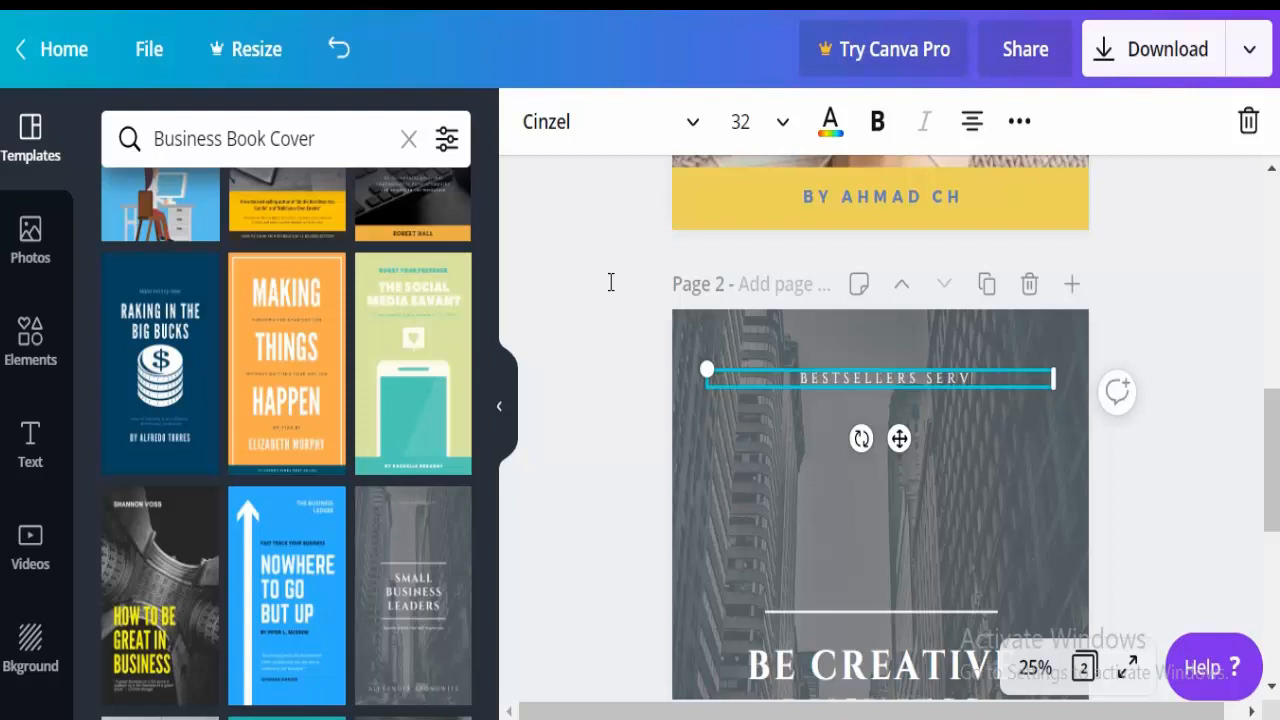
type("ICES")
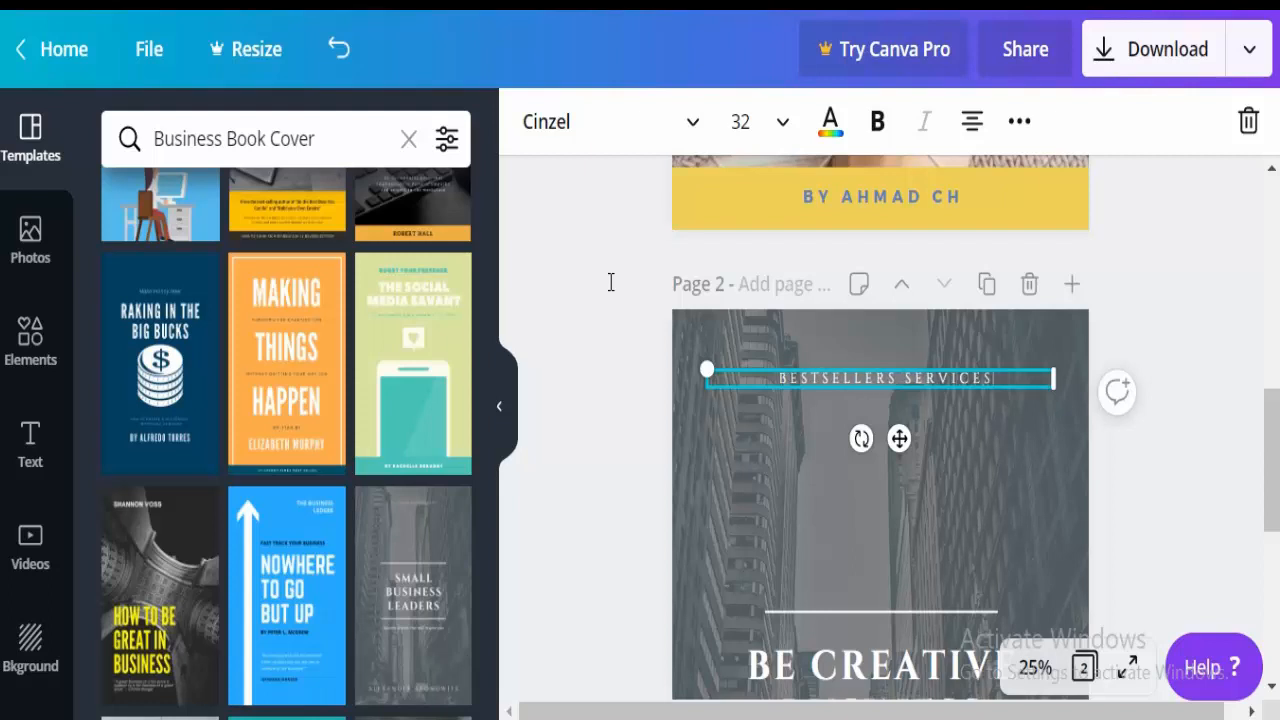
left_click(959, 368)
Type the page 1 author's name over page 2's bottom author name, fixing a misspelling.
scroll(1020, 370, "down", 5)
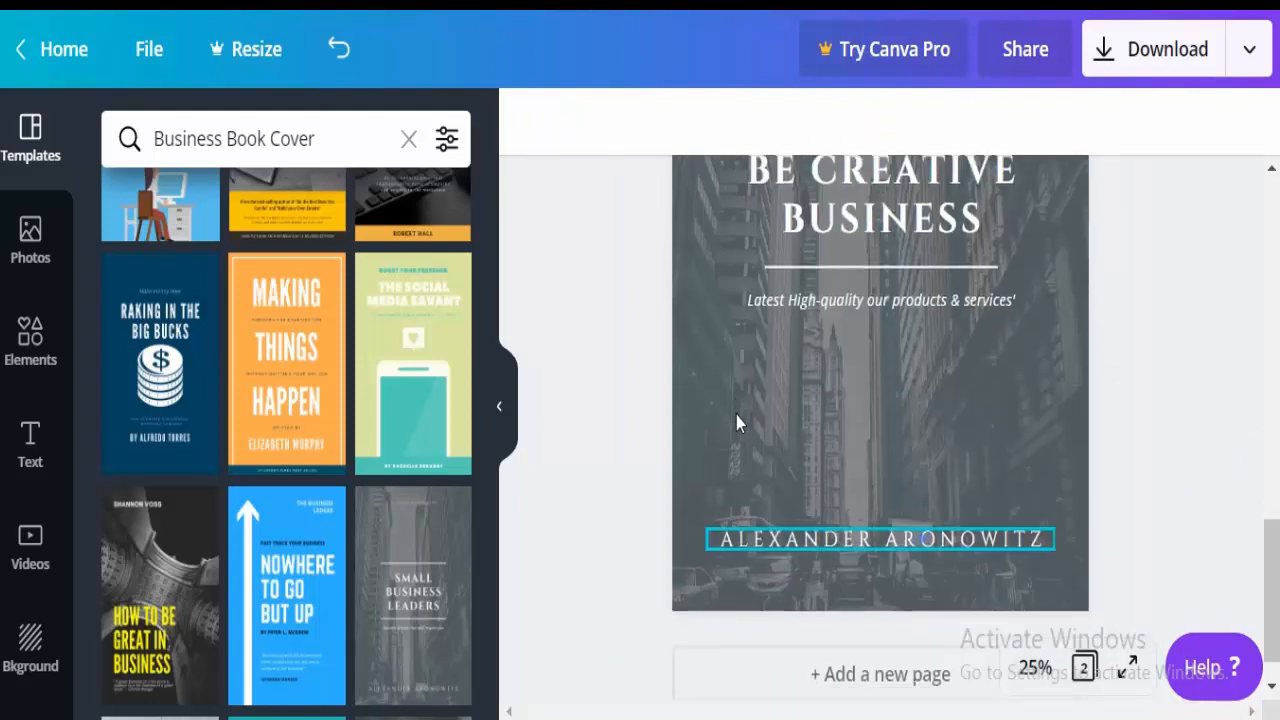
left_click(918, 540)
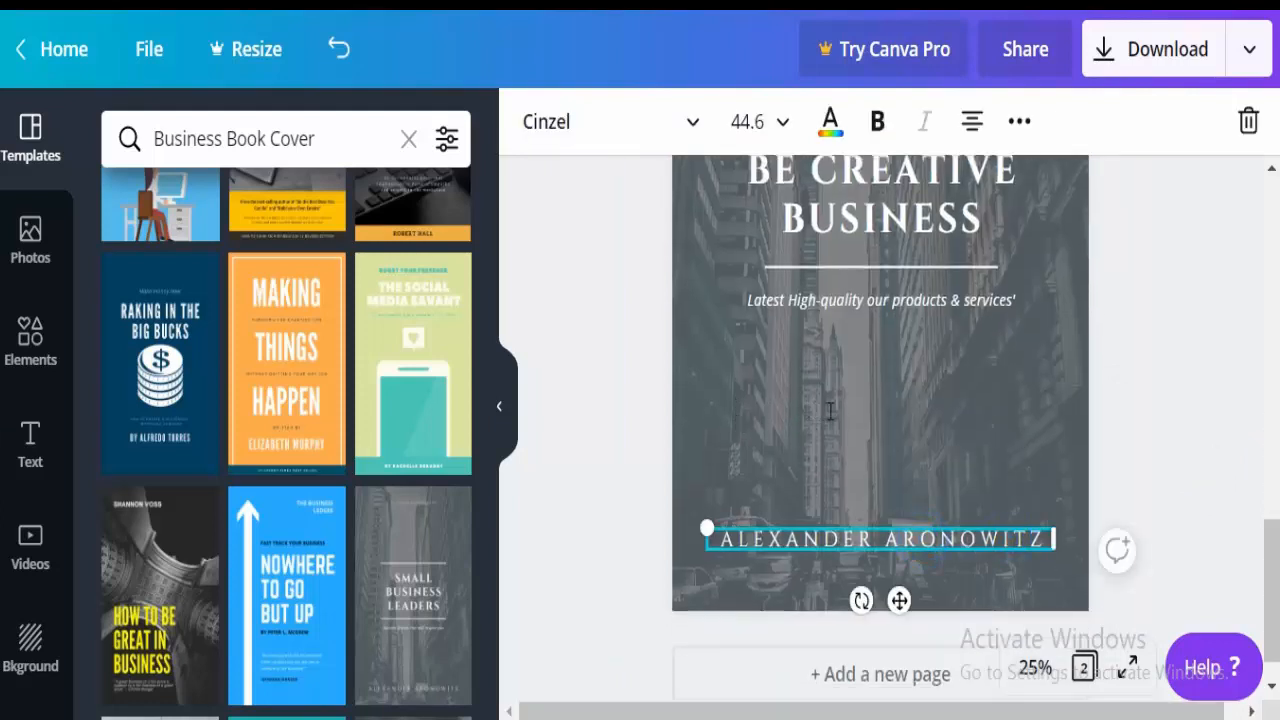
key("shift+Left")
key("shift+Left")
key("shift+Left")
key("shift+Left")
key("shift+Left")
key("shift+Left")
key("shift+Left")
key("shift+Left")
key("shift+Left")
key("shift+Left")
key("shift+Left")
key("shift+Left")
key("shift+Left")
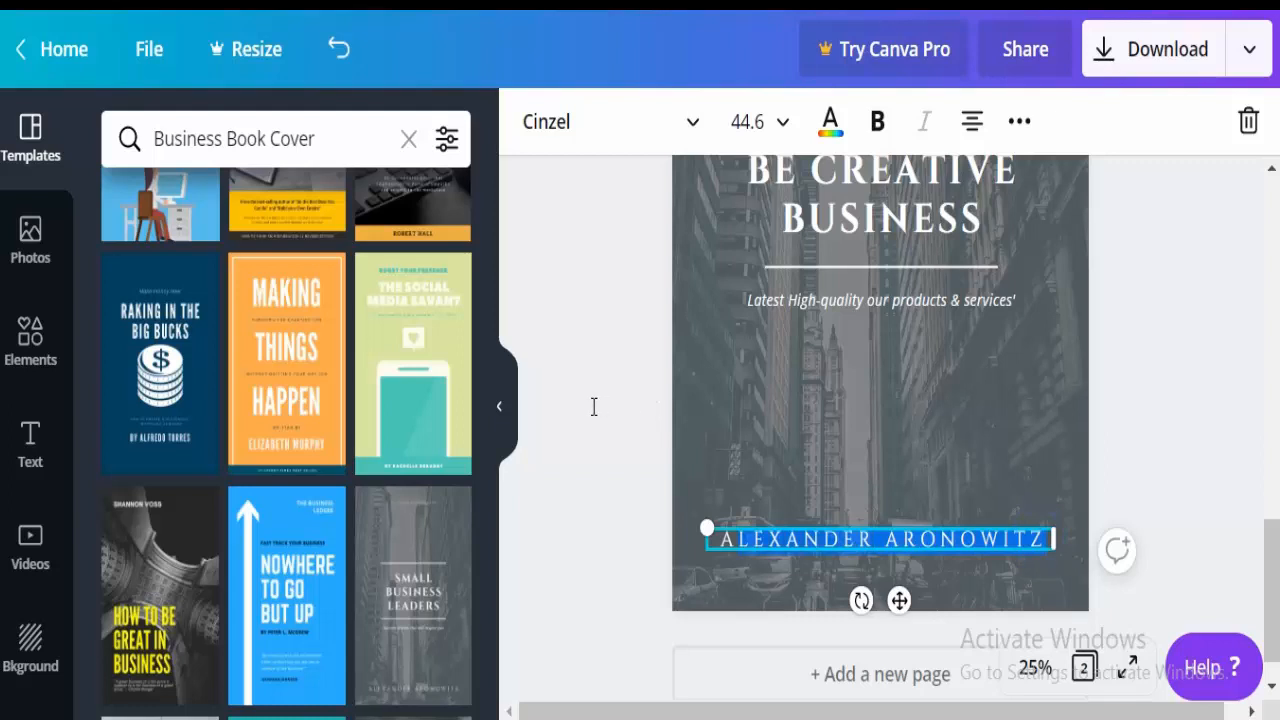
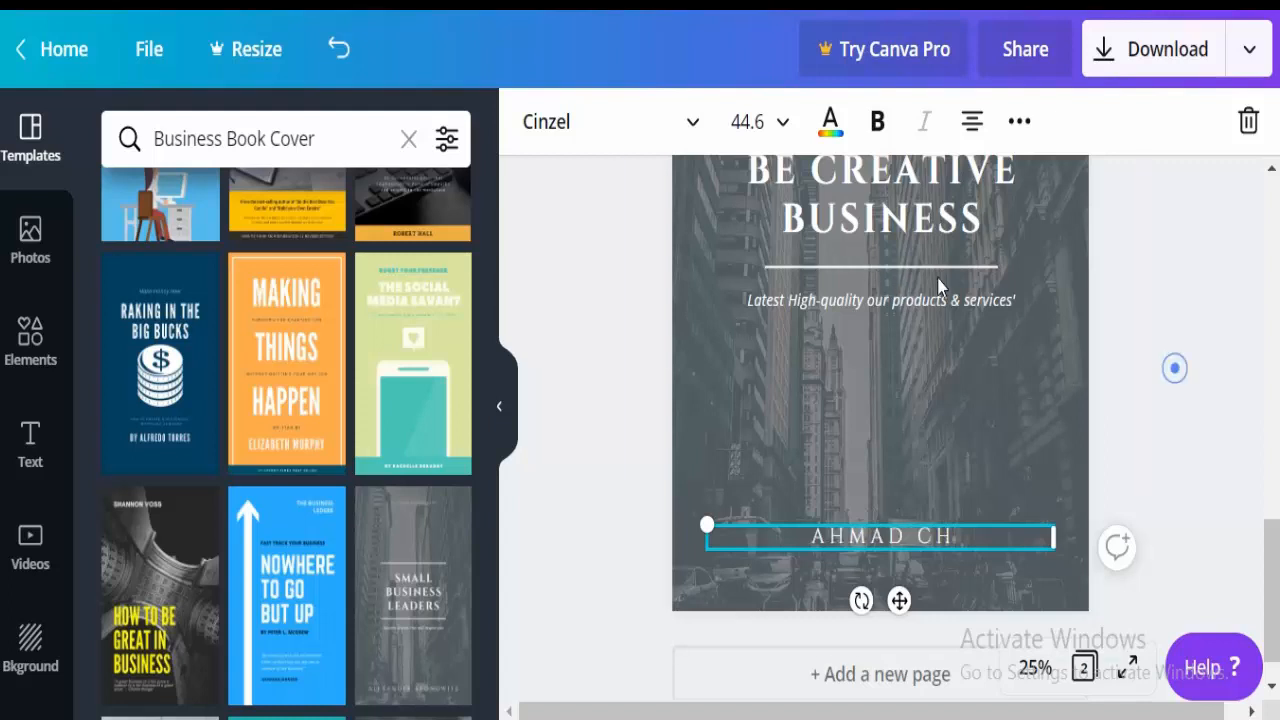
left_click(1172, 366)
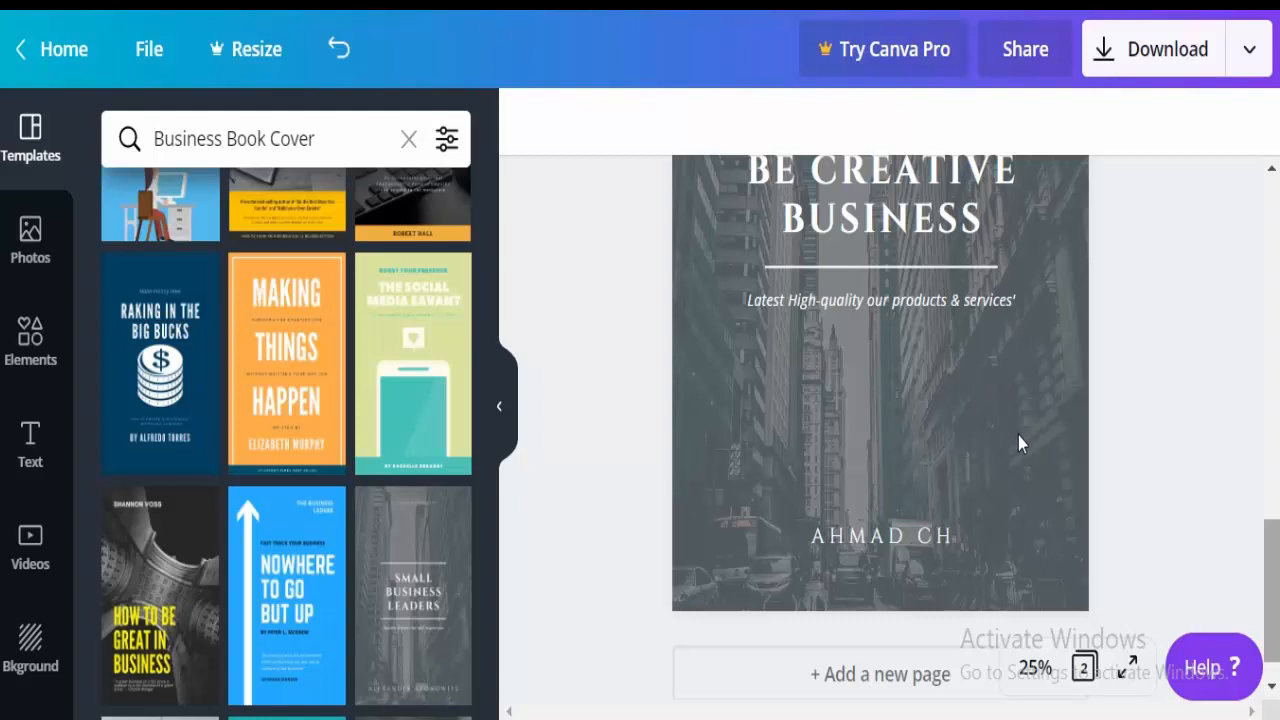
scroll(1018, 435, "up", 2)
left_click(659, 406)
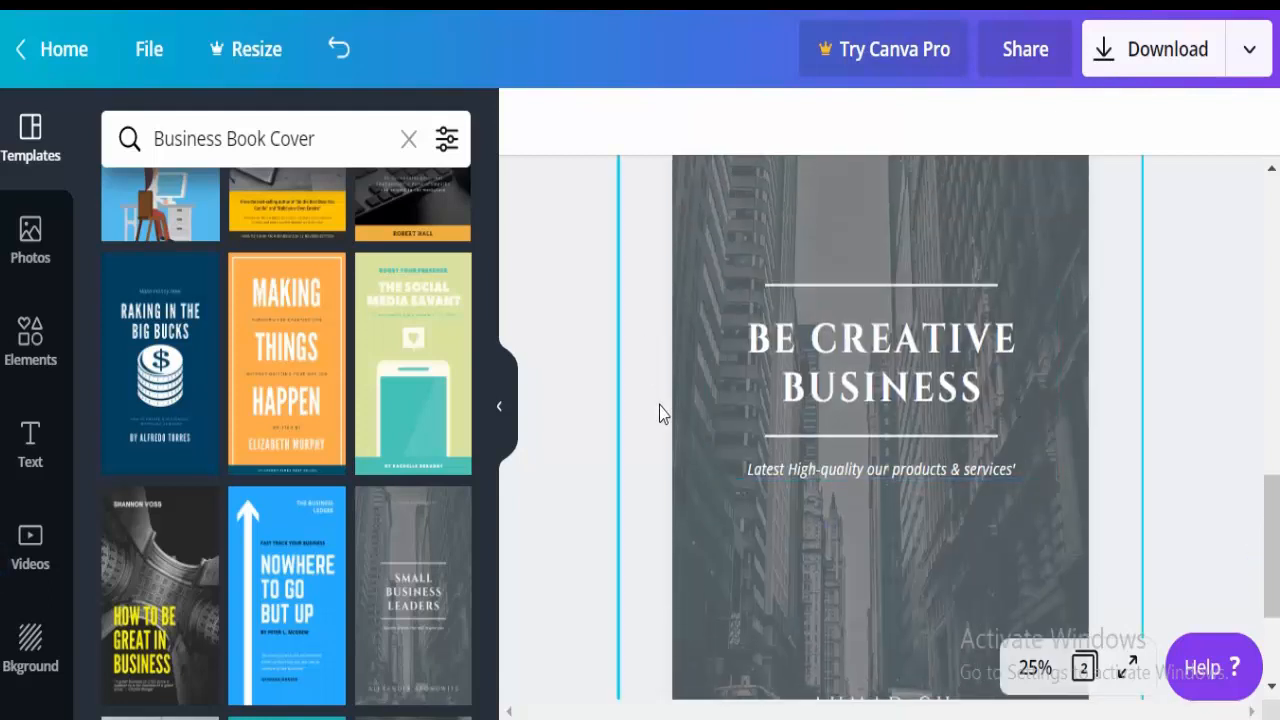
Apply the Solar filter at intensity 100 to the city background photo.
left_click(672, 121)
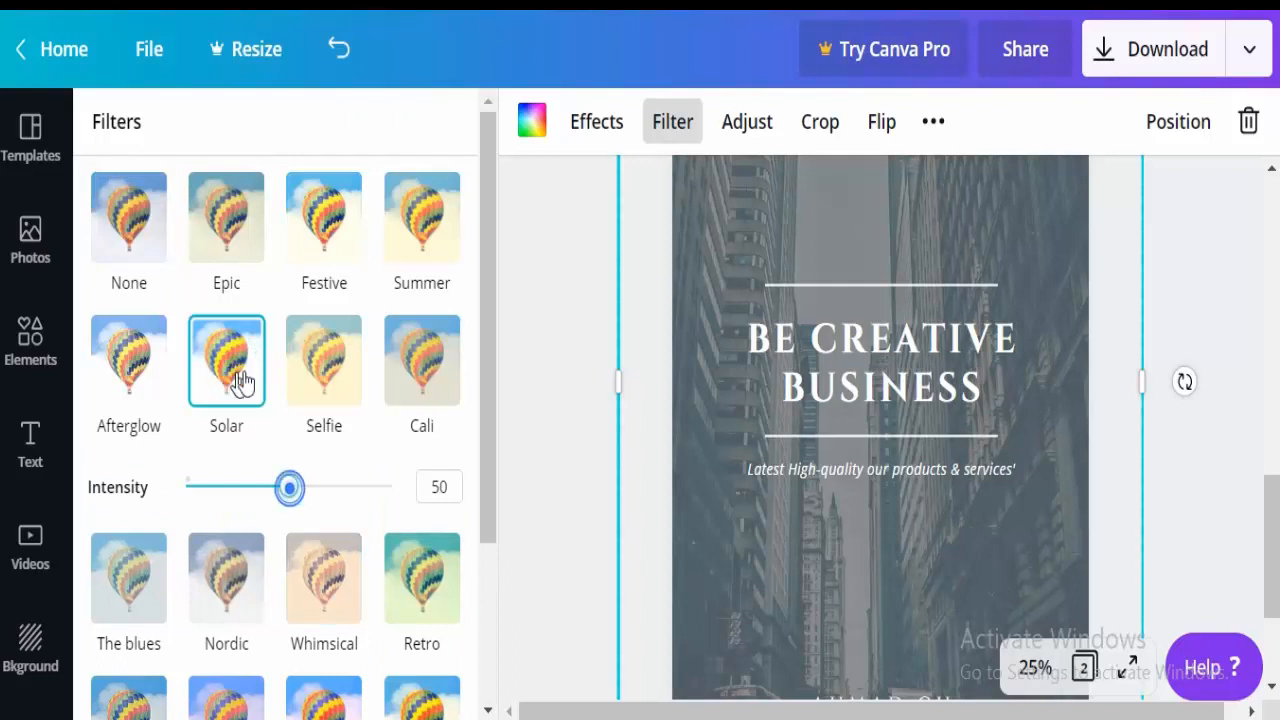
left_click_drag(289, 487, 391, 487)
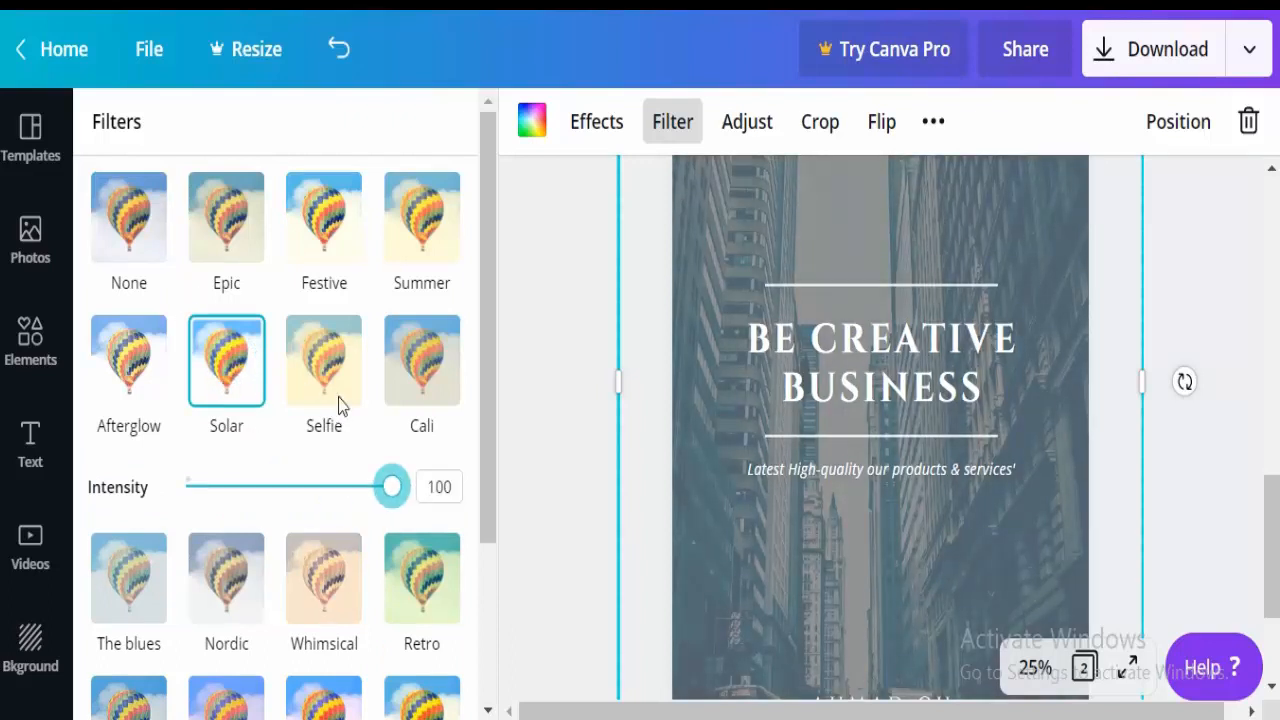
left_click(1205, 456)
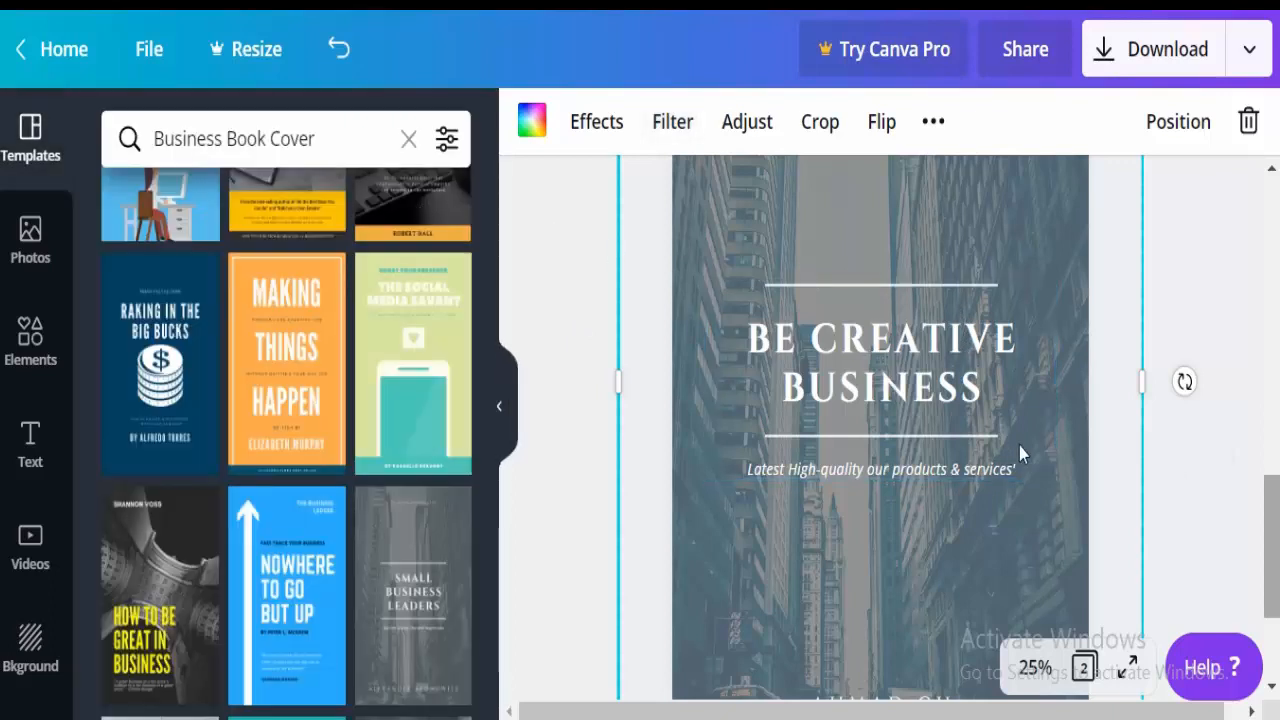
scroll(1019, 451, "down", 3)
scroll(1014, 486, "up", 2)
scroll(1016, 451, "up", 1)
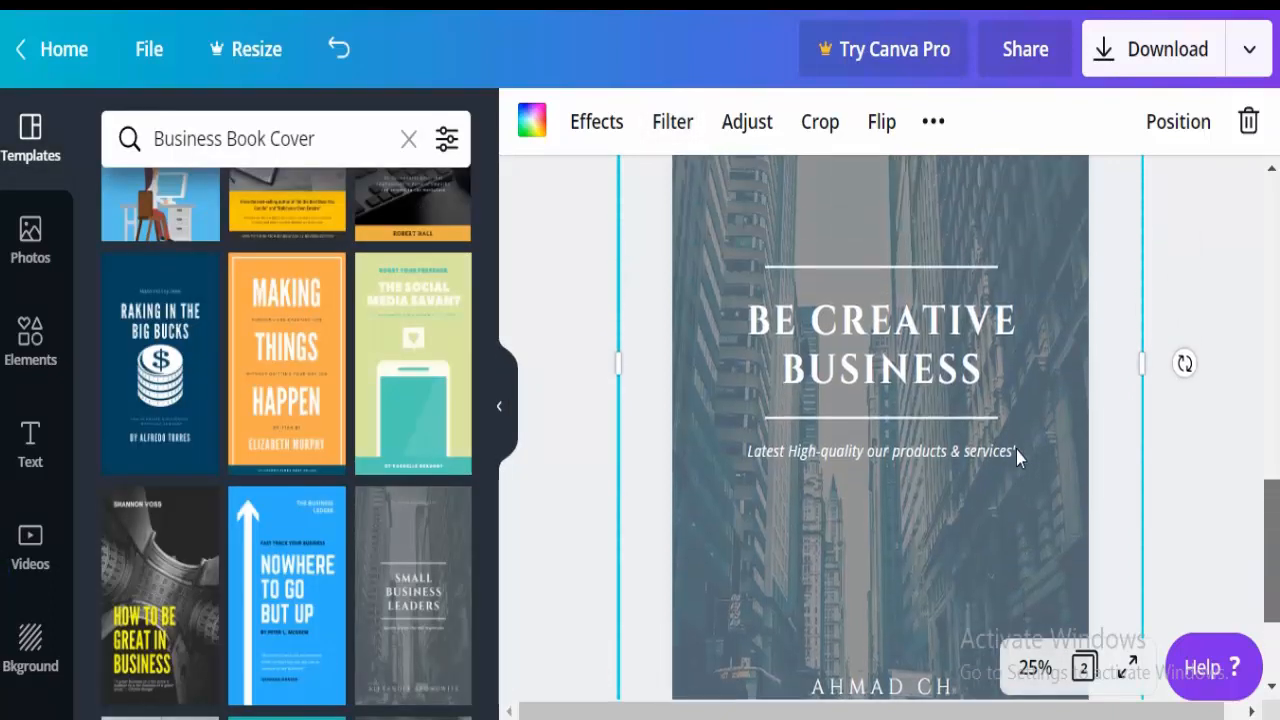
left_click(1016, 450)
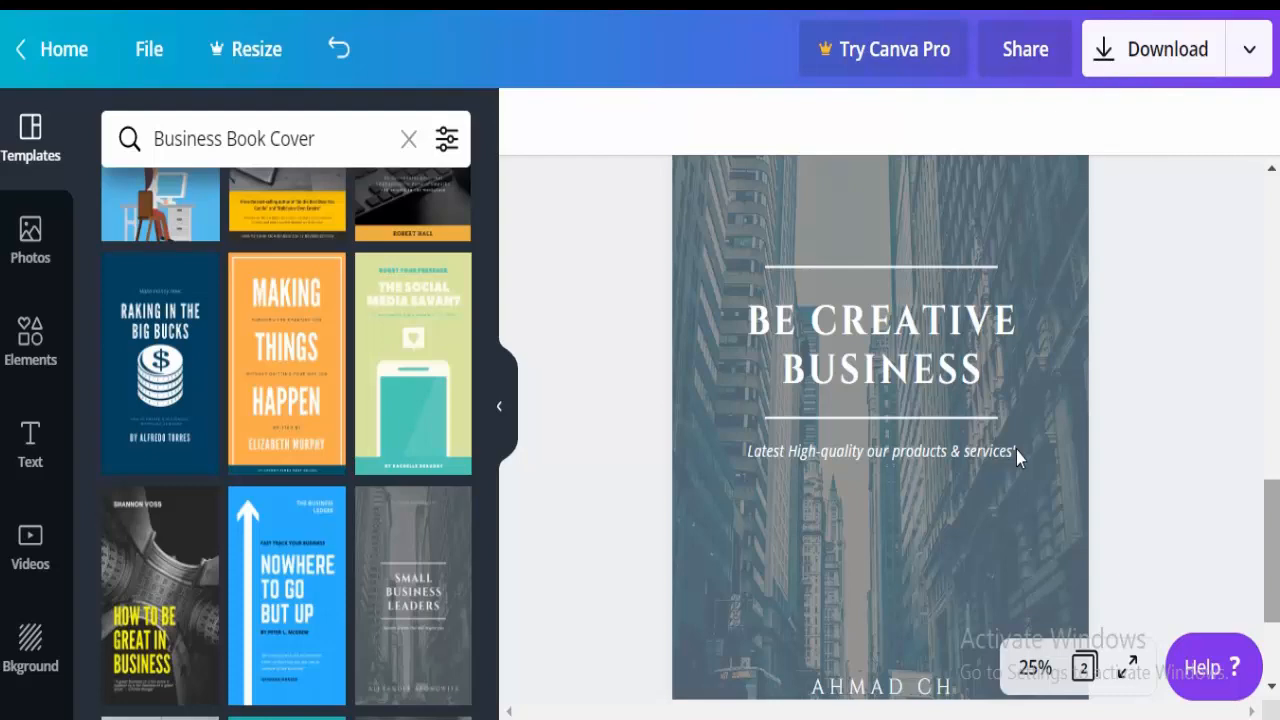
Choose PNG (1410 x 2250 px) as the file type and start the download.
scroll(1020, 408, "up", 8)
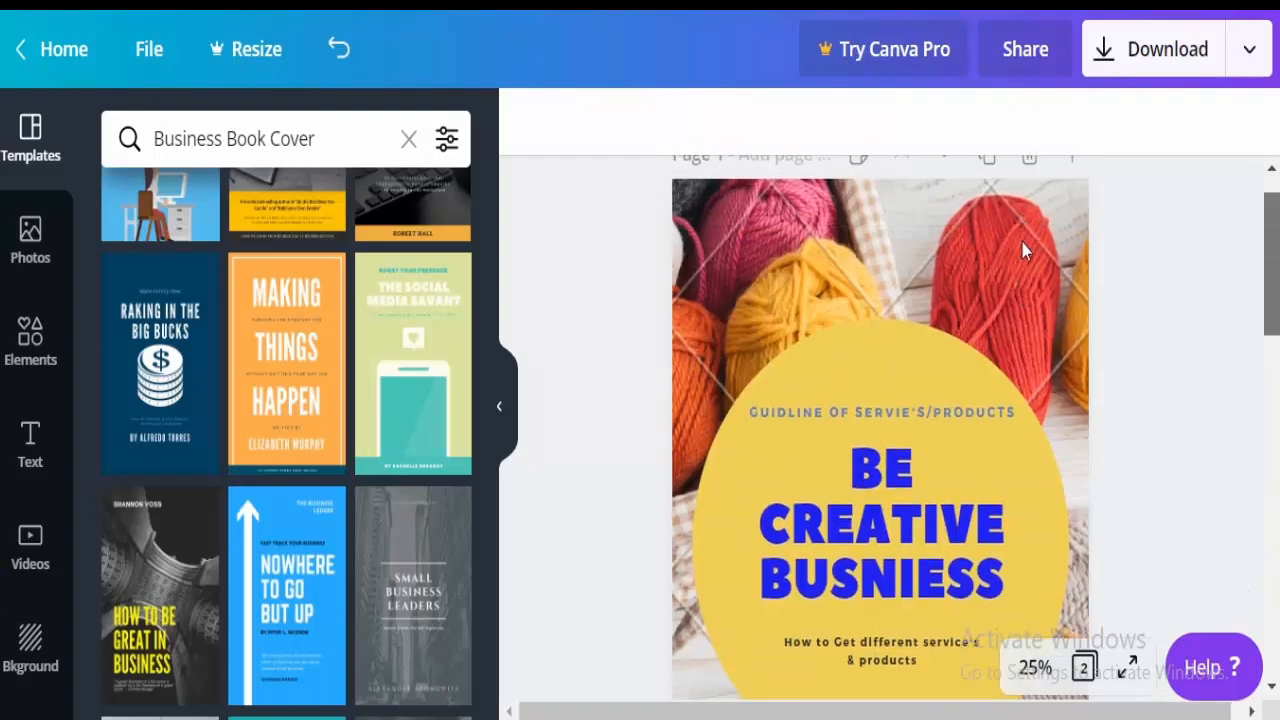
scroll(1023, 249, "down", 4)
scroll(1016, 329, "up", 5)
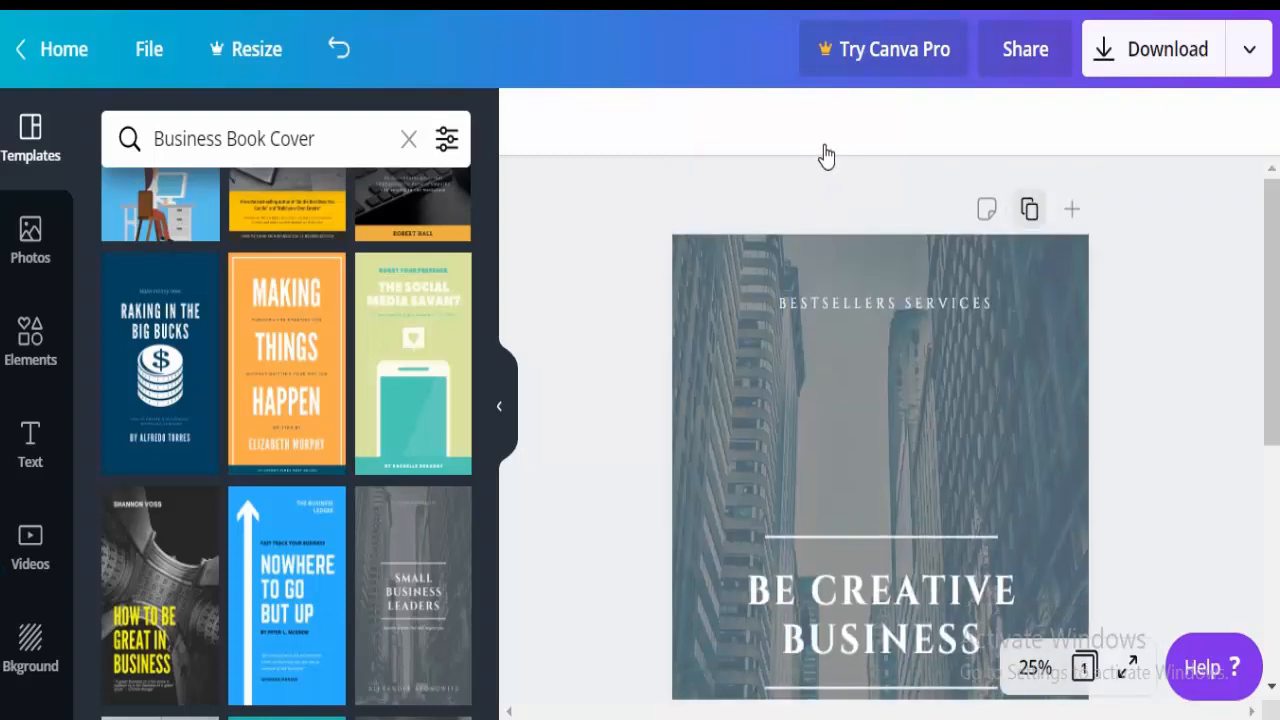
left_click(1185, 50)
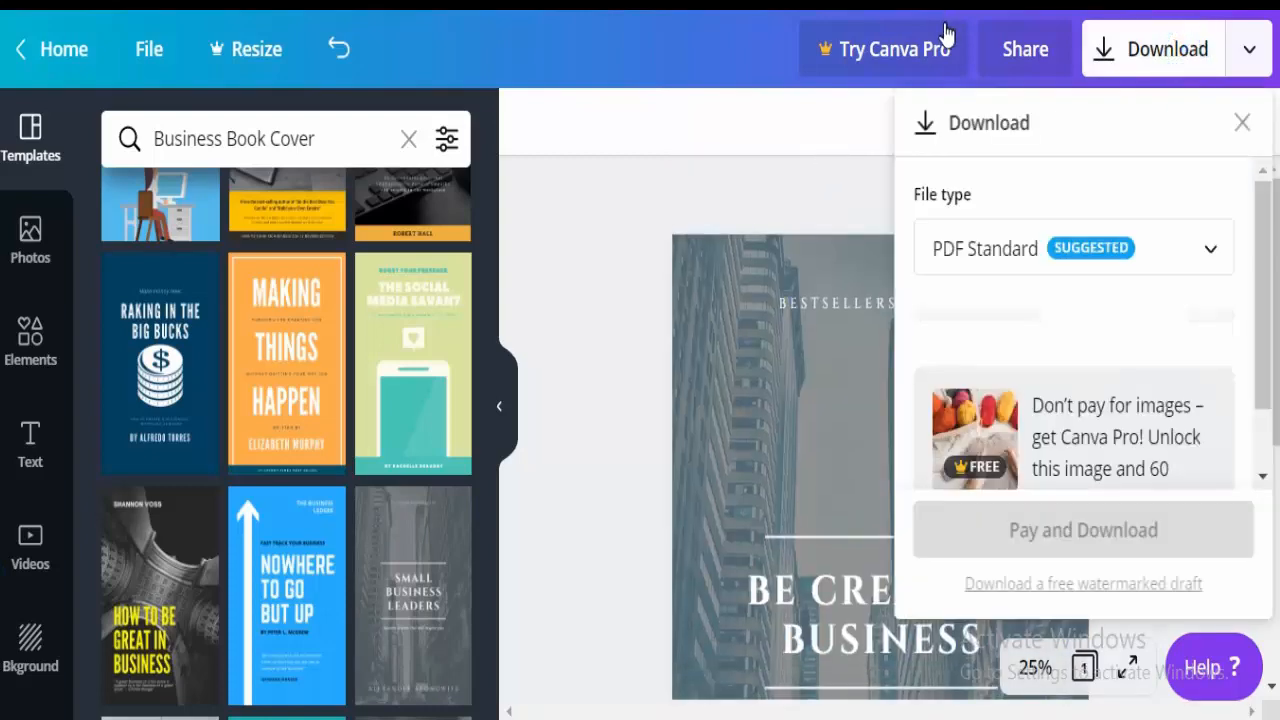
left_click(1165, 242)
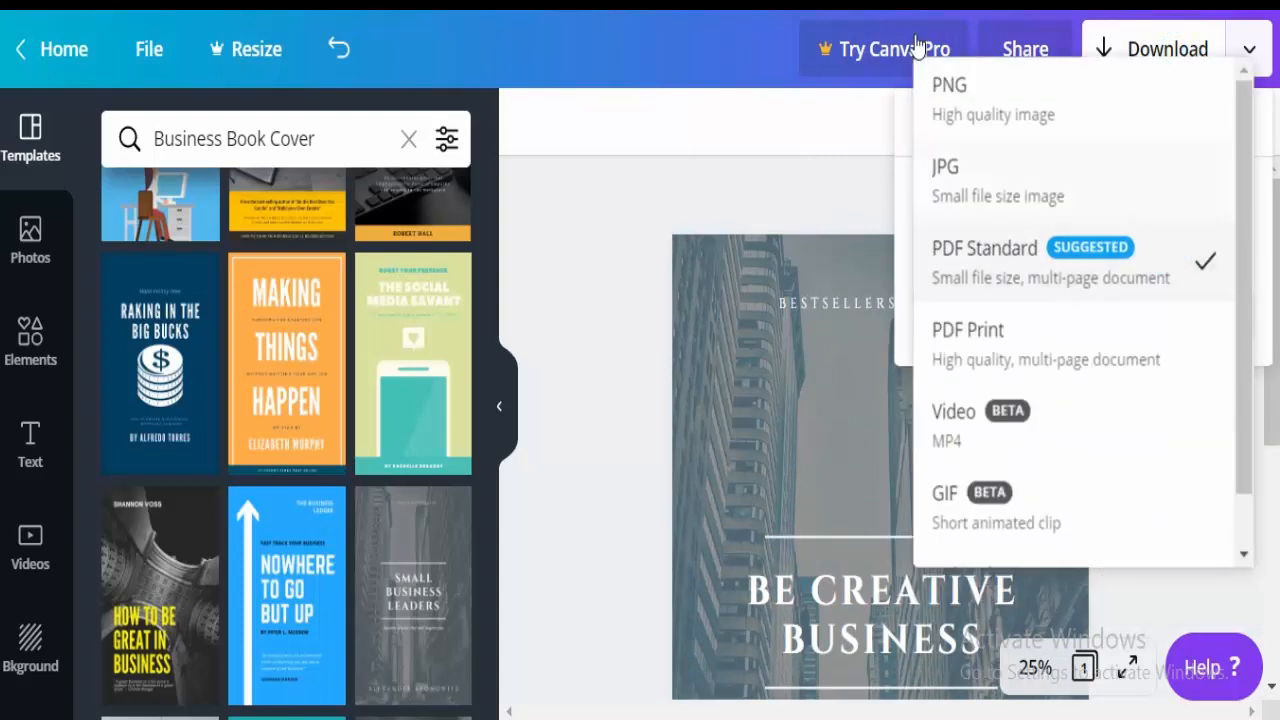
left_click(1146, 75)
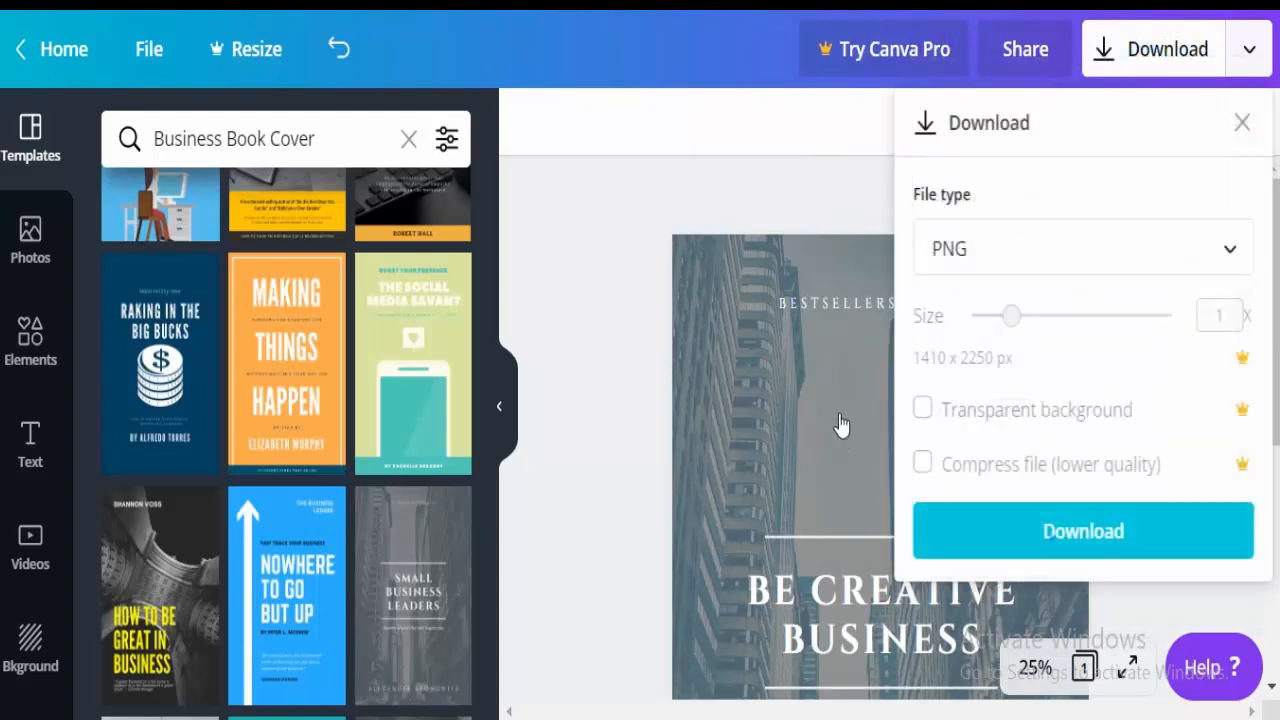
left_click(1060, 540)
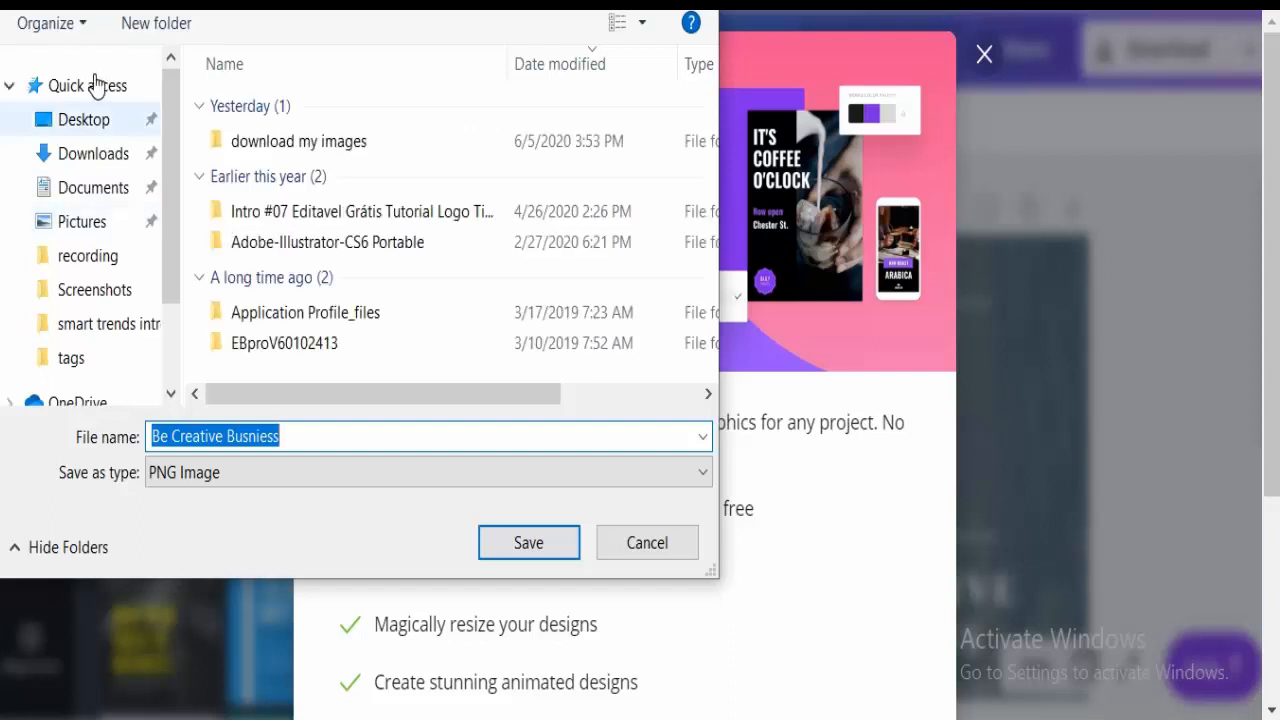
Save the PNG as 'Be Creative Busniess' on the Desktop.
left_click(90, 119)
left_click(540, 541)
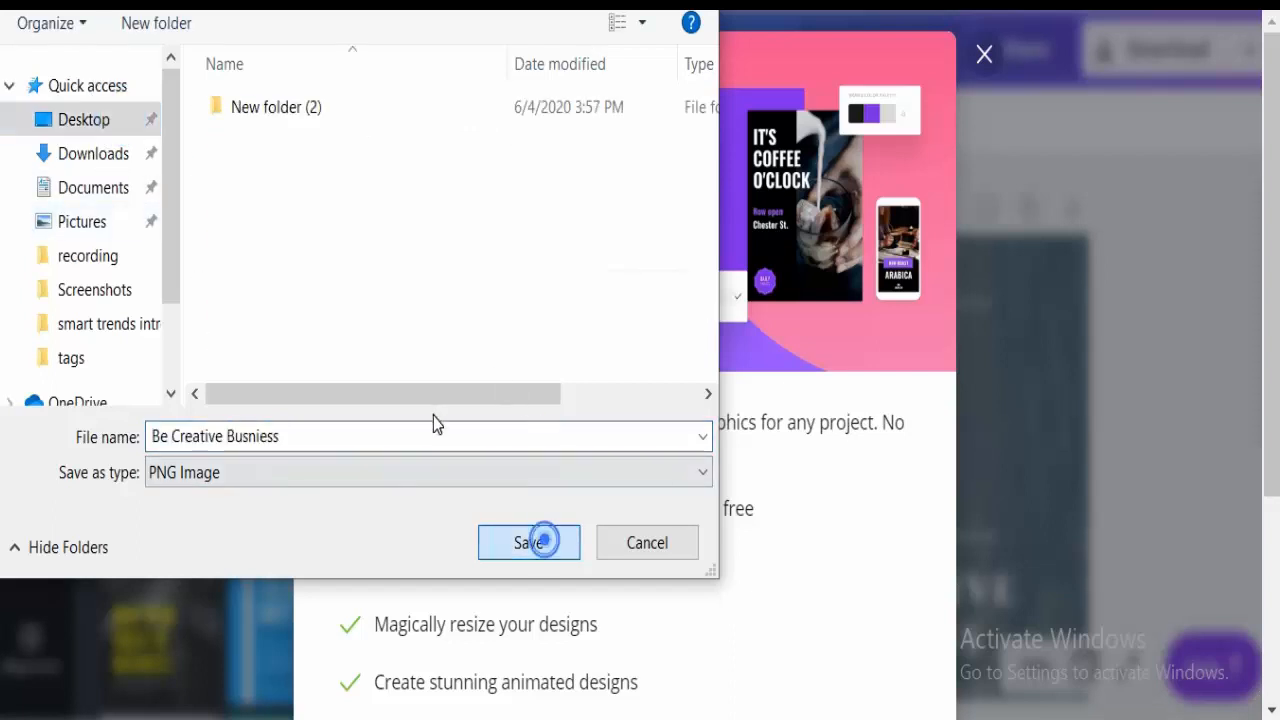